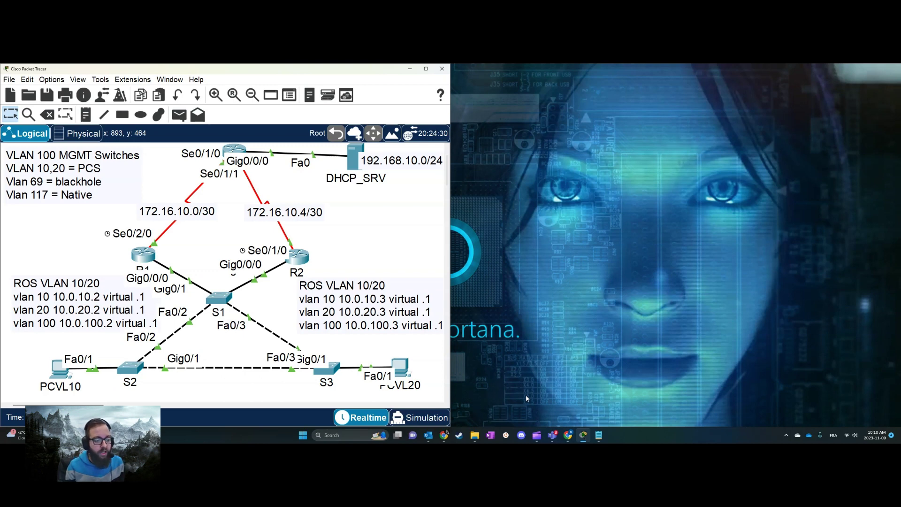
- Bring up the todo.txt notes beside the topology to read the three-part video plan, and put them away
left_click(599, 436)
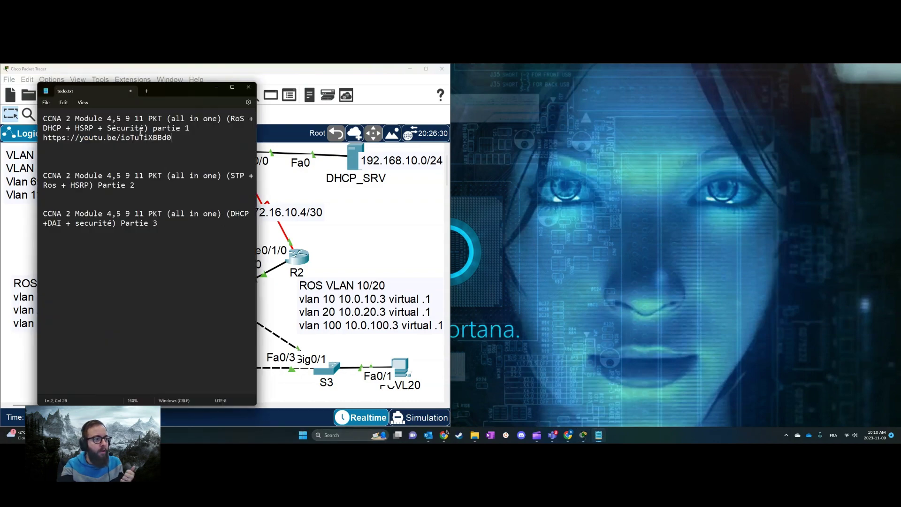
left_click_drag(188, 90, 755, 102)
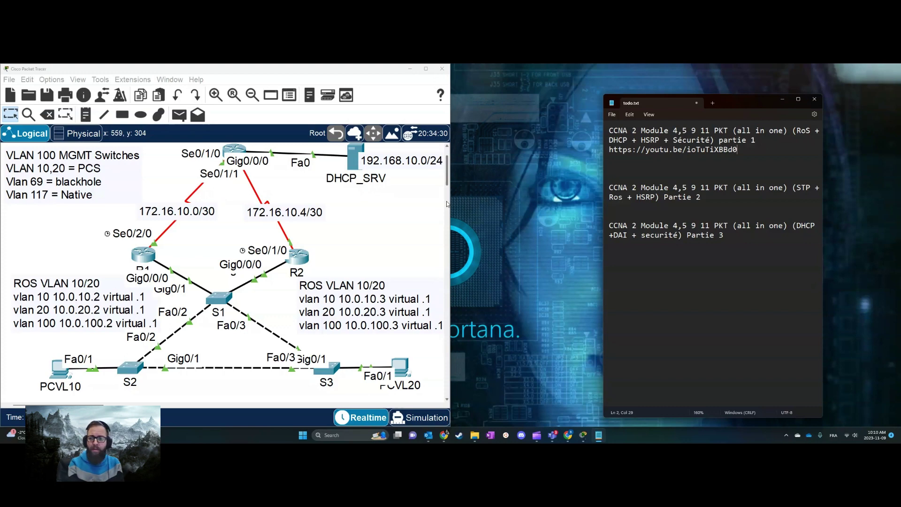
left_click(783, 99)
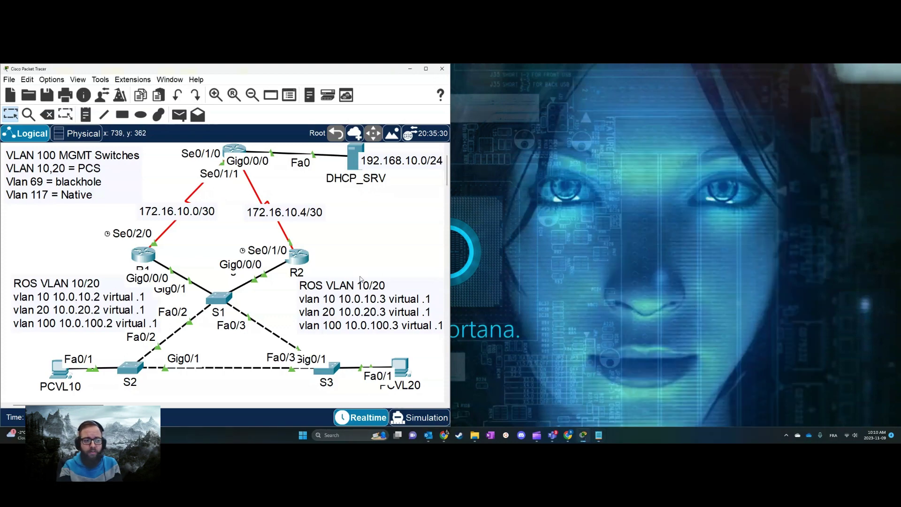
scroll(350, 268, "down", 1)
scroll(338, 256, "up", 1)
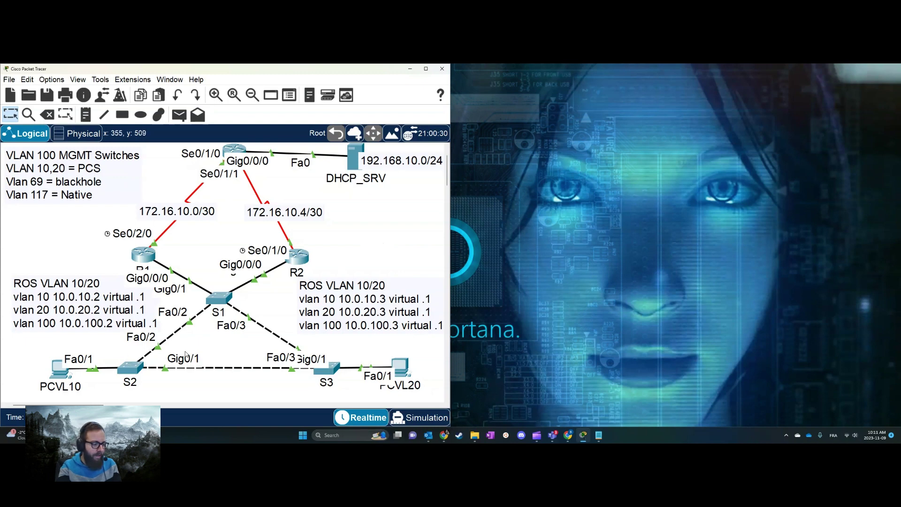
- Open switch S2's command line beside the topology and enter privileged EXEC mode
left_click(130, 367)
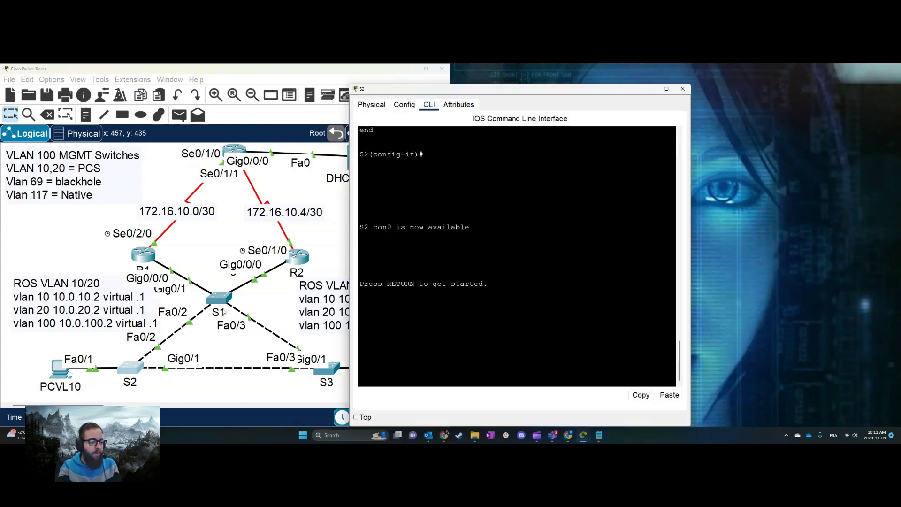
left_click_drag(503, 88, 665, 82)
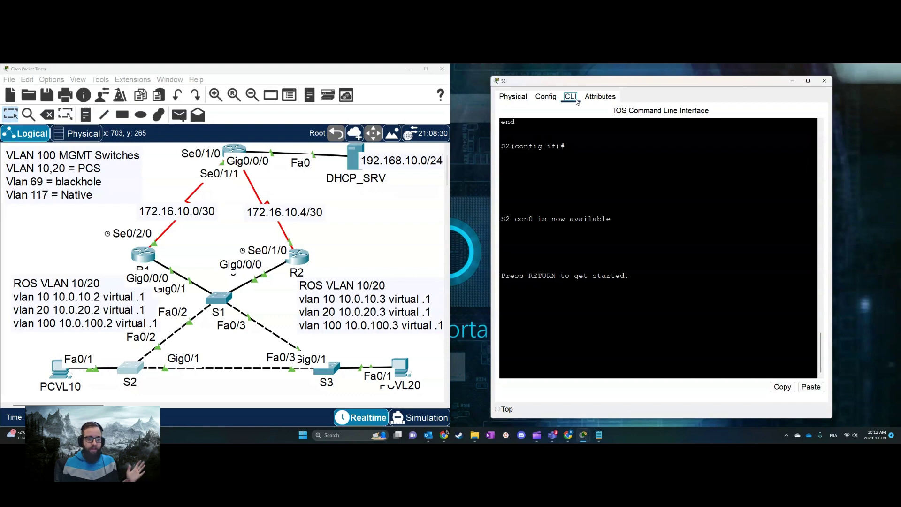
left_click(694, 235)
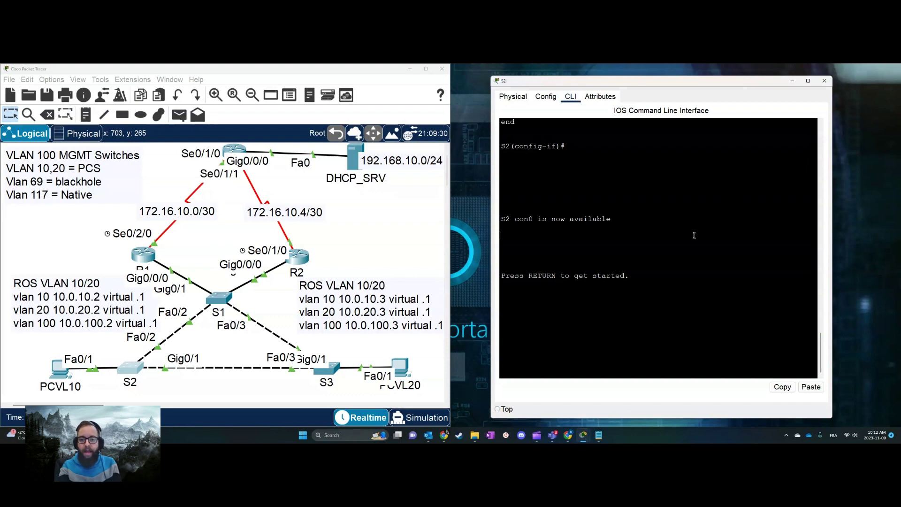
key("Return")
key("Return")
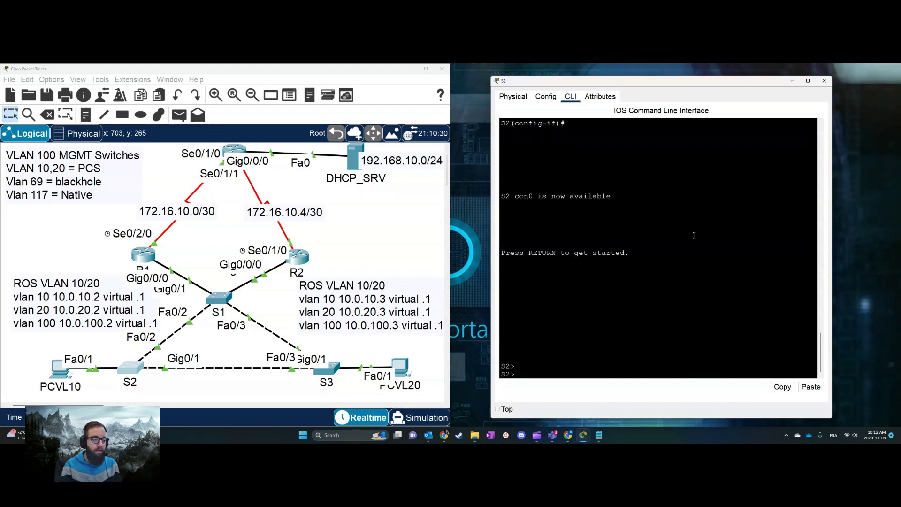
type("en")
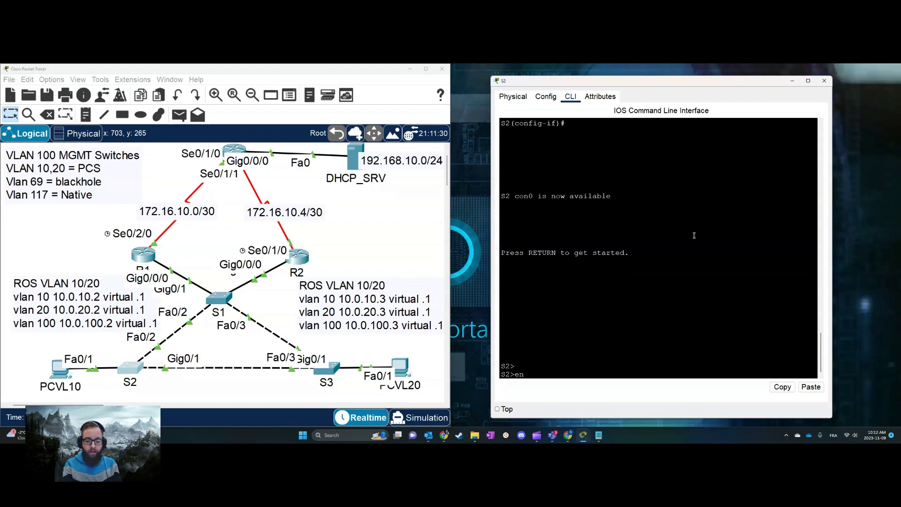
key("Return")
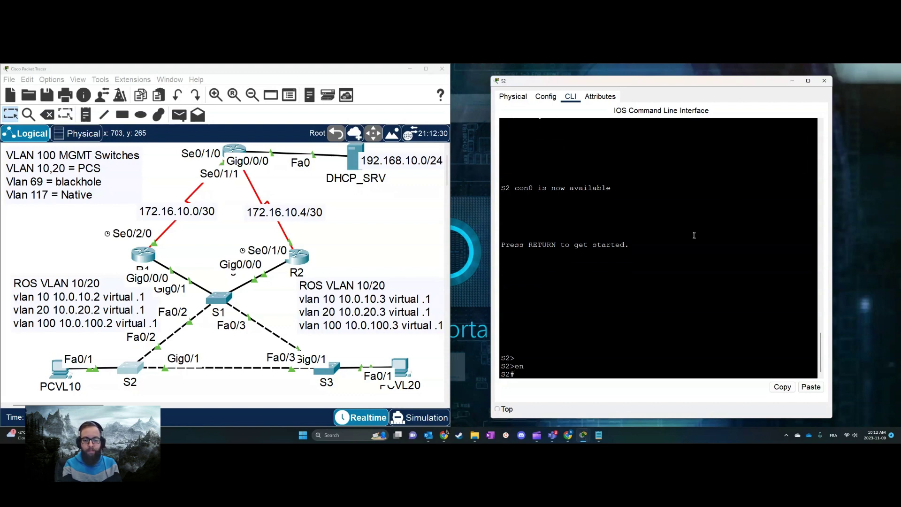
- List the show spanning-tree options on S2 and display the spanning-tree summary
type("show")
key("Tab")
type("sp")
key("Tab")
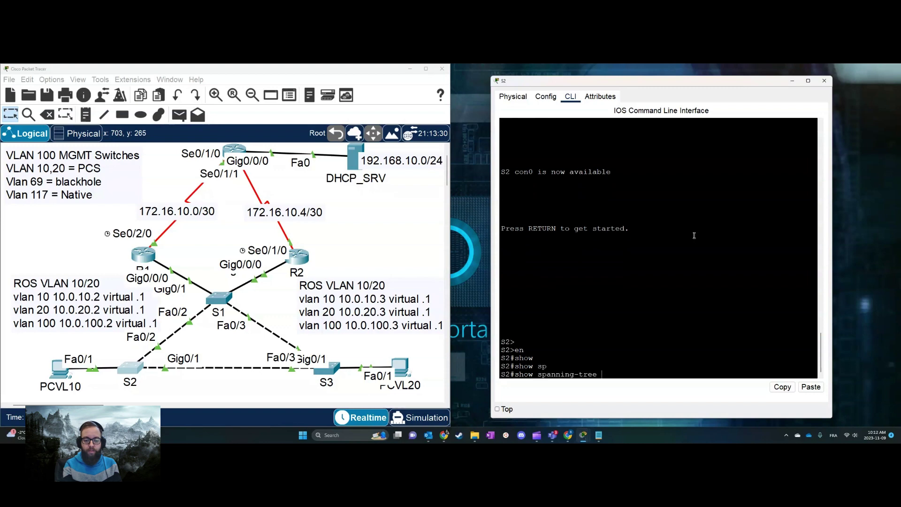
type("? summary m")
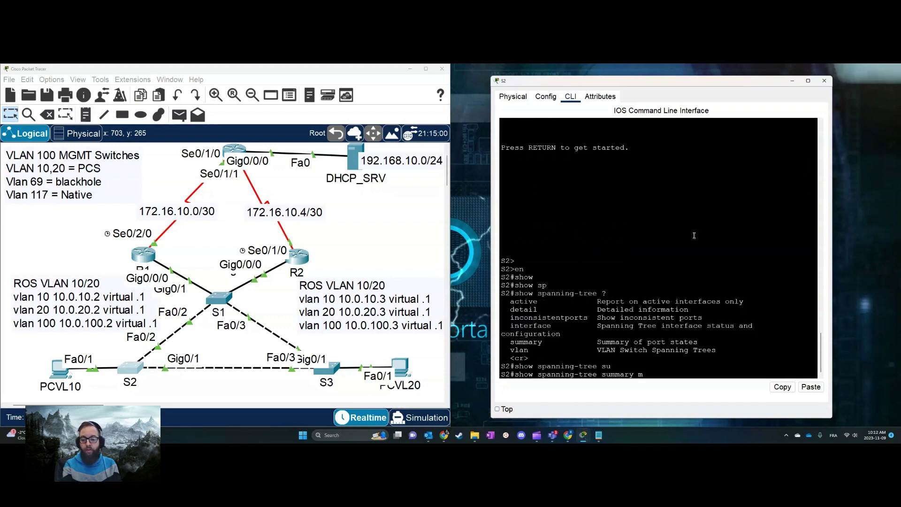
key("Return")
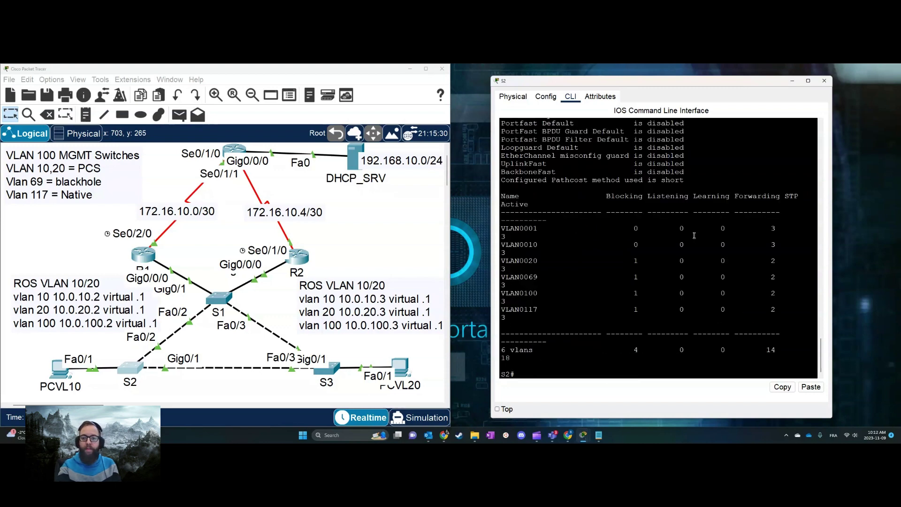
- Recheck the show spanning-tree options on S2 and display the spanning-tree details for VLAN 10
key("Up")
key("BackSpace")
key("BackSpace")
key("BackSpace")
key("BackSpace")
key("BackSpace")
key("BackSpace")
key("BackSpace")
type("?")
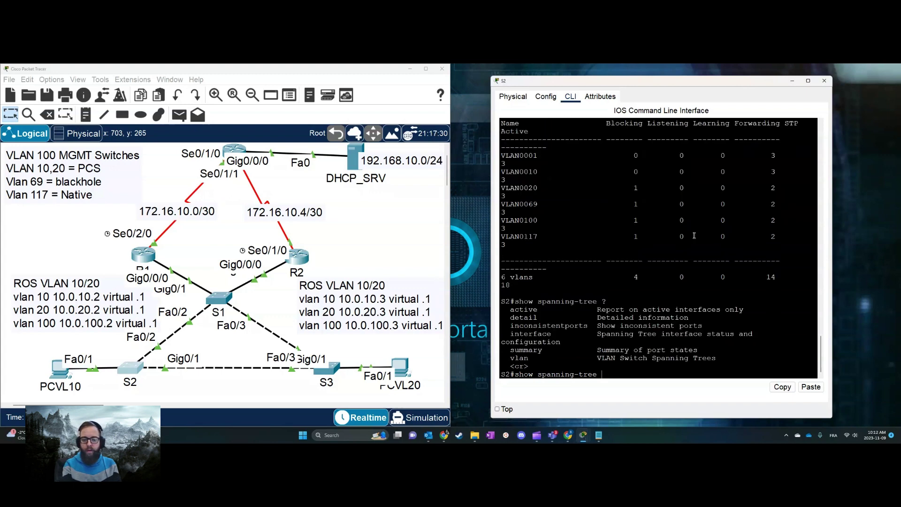
type("vl")
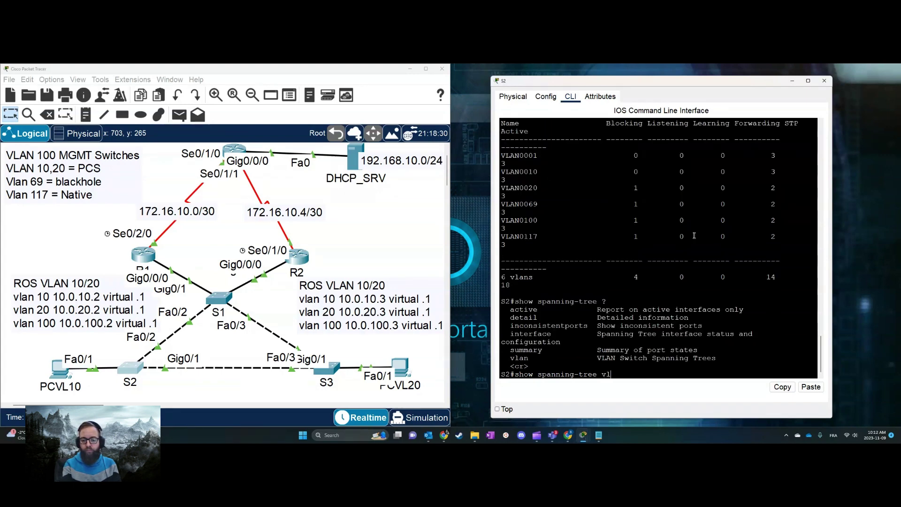
key("Tab")
type("10")
key("Return")
- Display S2's spanning-tree details for VLAN 20 and VLAN 100
key("Up")
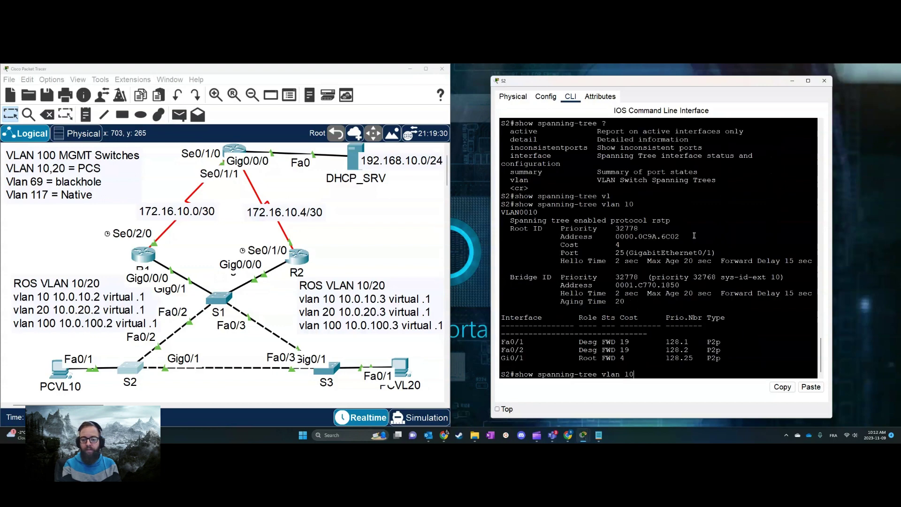
key("BackSpace")
key("BackSpace")
type("290")
key("Return")
key("Up")
key("BackSpace")
key("BackSpace")
type("100")
key("Return")
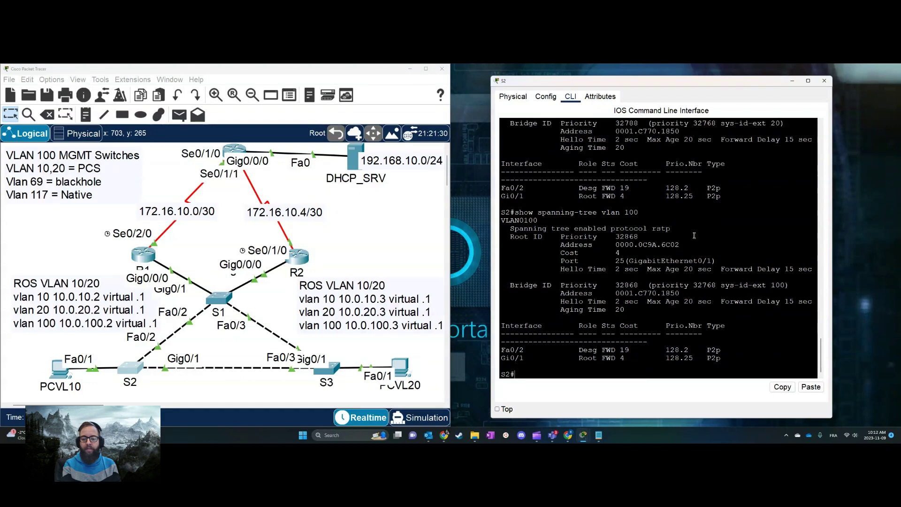
- Examine the Root ID, Bridge ID and interface roles in S2's spanning-tree output for VLAN 10
scroll(686, 232, "up", 12)
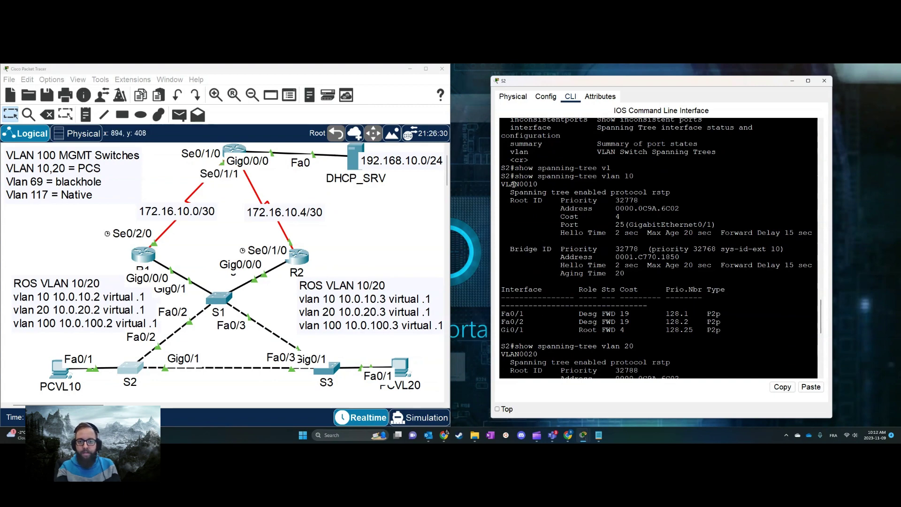
left_click_drag(514, 185, 673, 201)
left_click(673, 201)
left_click_drag(611, 200, 656, 199)
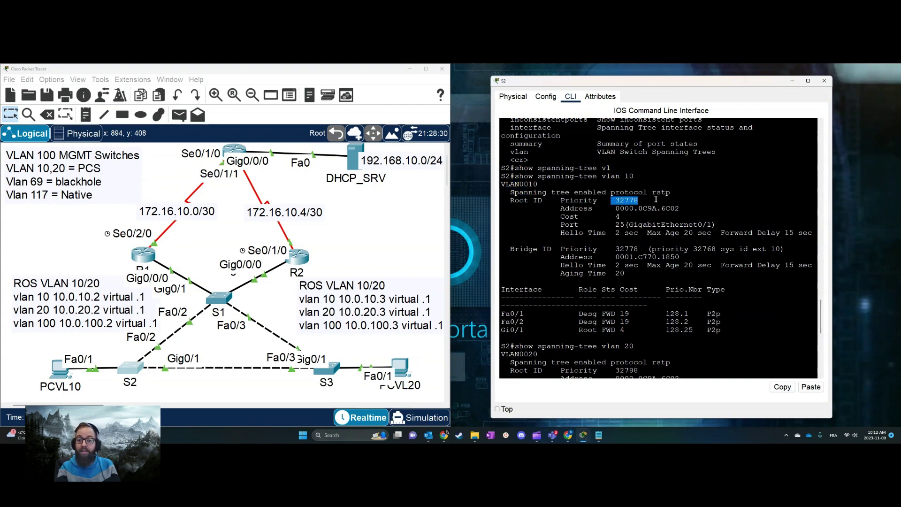
left_click_drag(647, 200, 607, 202)
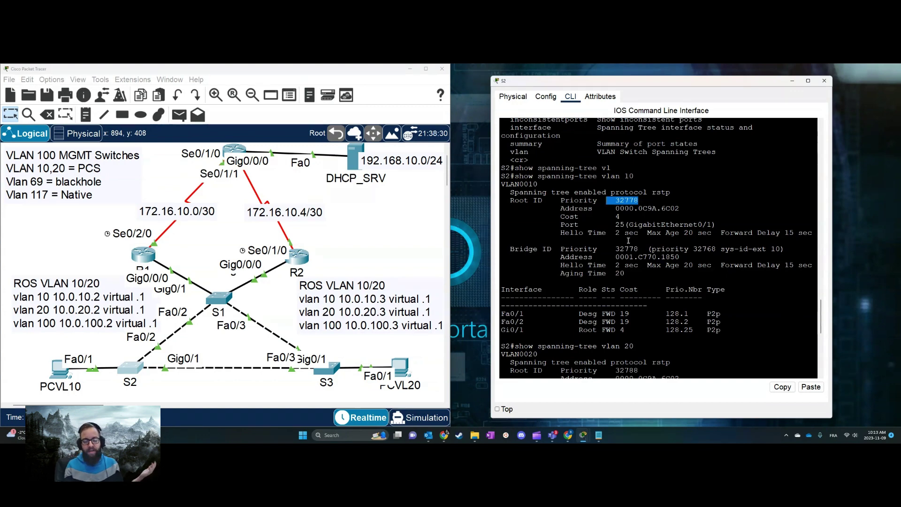
left_click(618, 217)
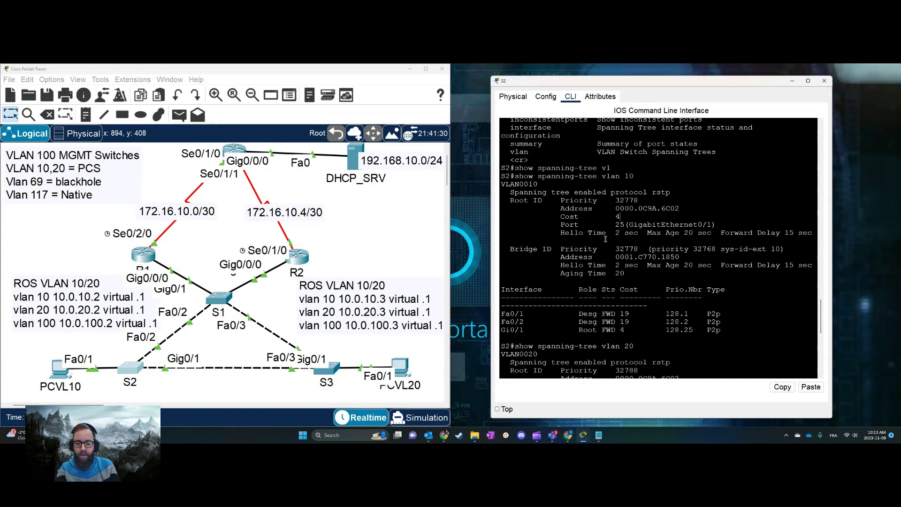
left_click_drag(532, 249, 561, 249)
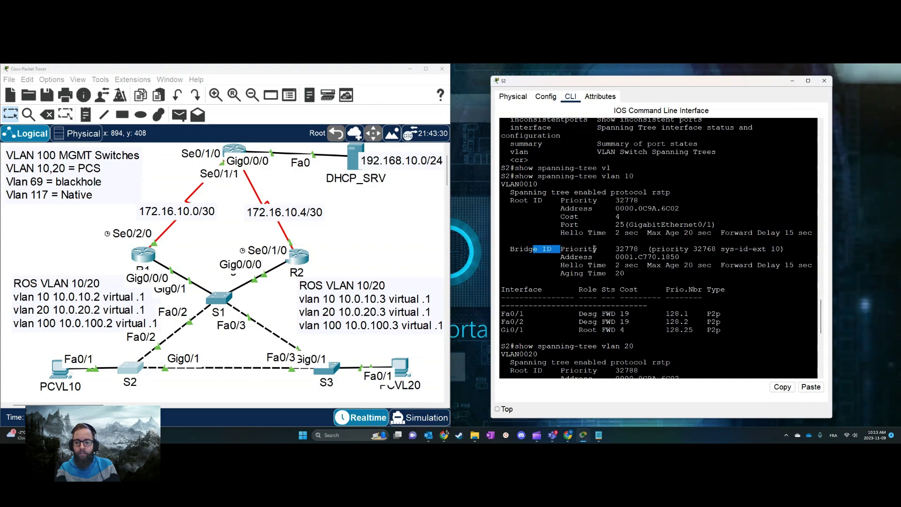
left_click(573, 249)
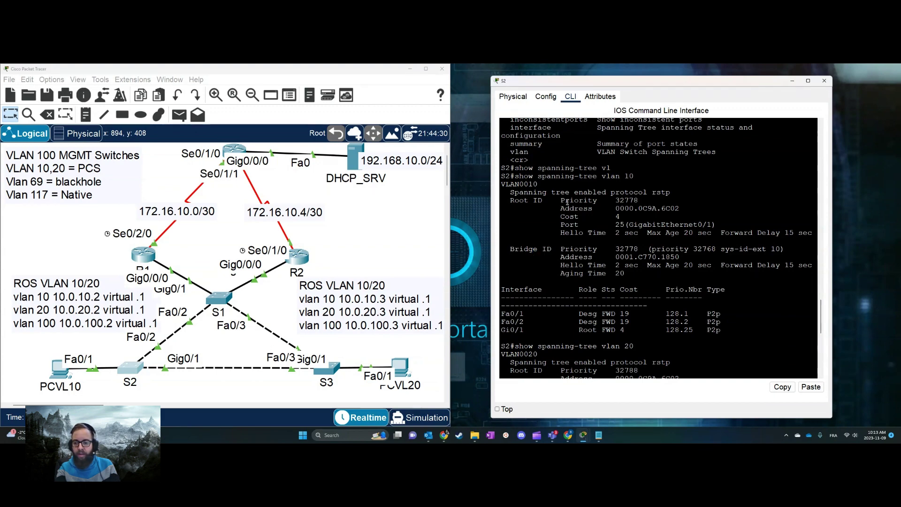
left_click_drag(538, 200, 645, 199)
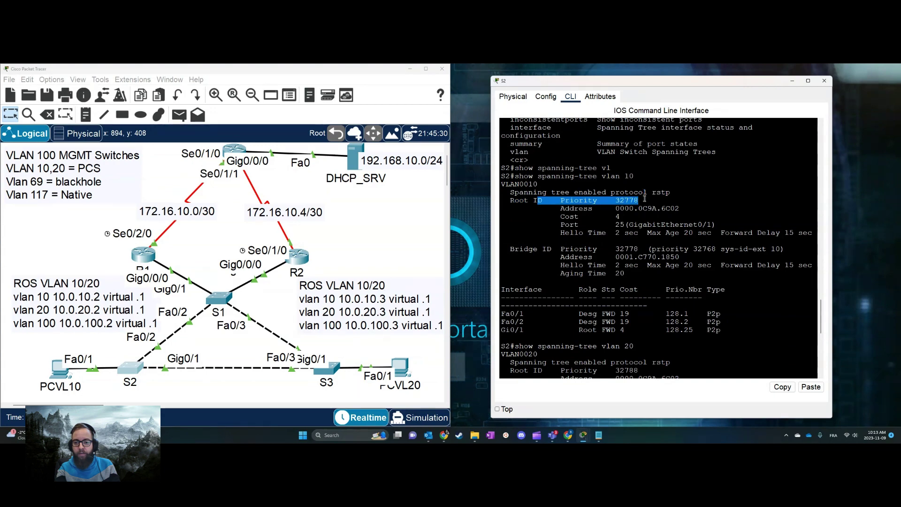
left_click(654, 201)
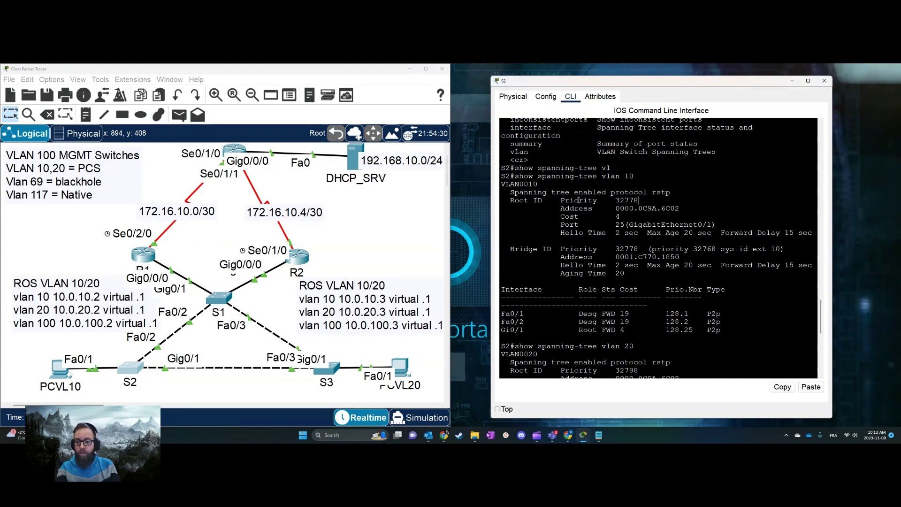
left_click_drag(524, 313, 743, 326)
left_click(735, 330)
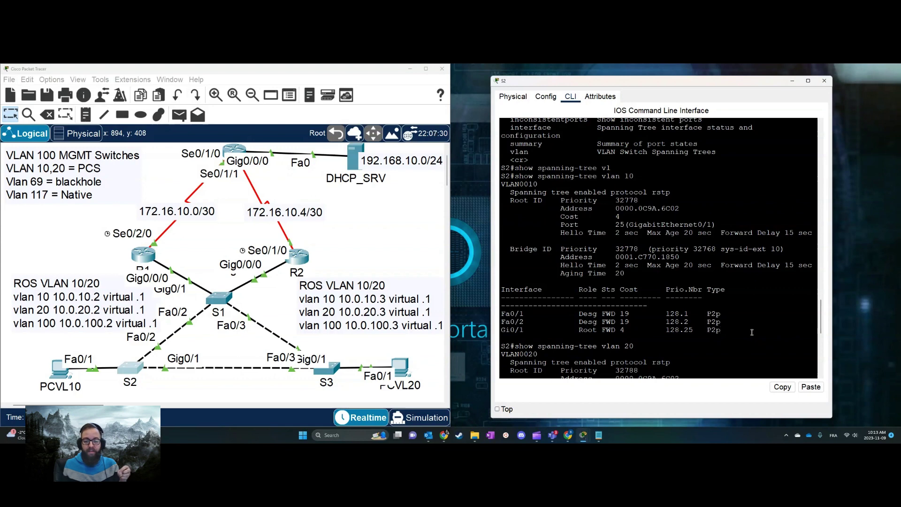
left_click_drag(506, 330, 723, 333)
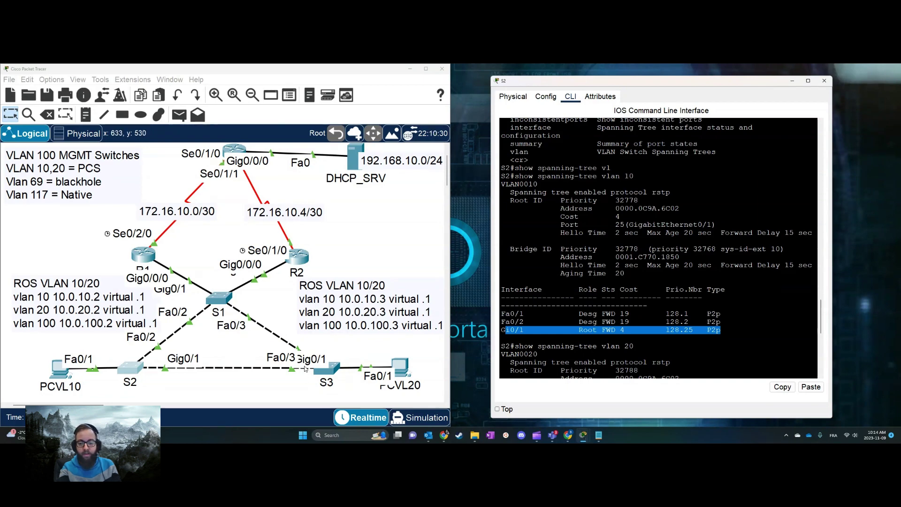
- Open switch S3's command line and enter privileged EXEC mode
left_click(334, 372)
key("Return")
key("Return")
type("en")
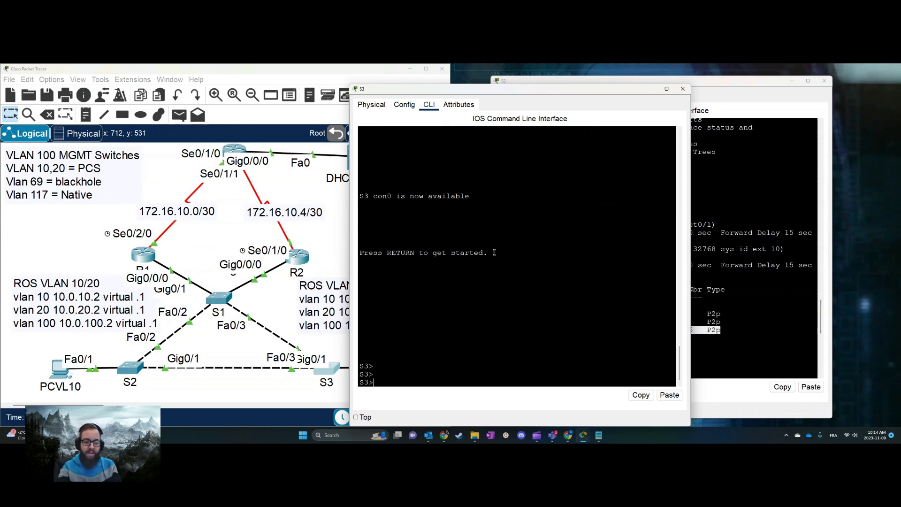
key("Return")
- Display S3's spanning-tree details for VLAN 10
type("show")
key("Tab")
type("sp")
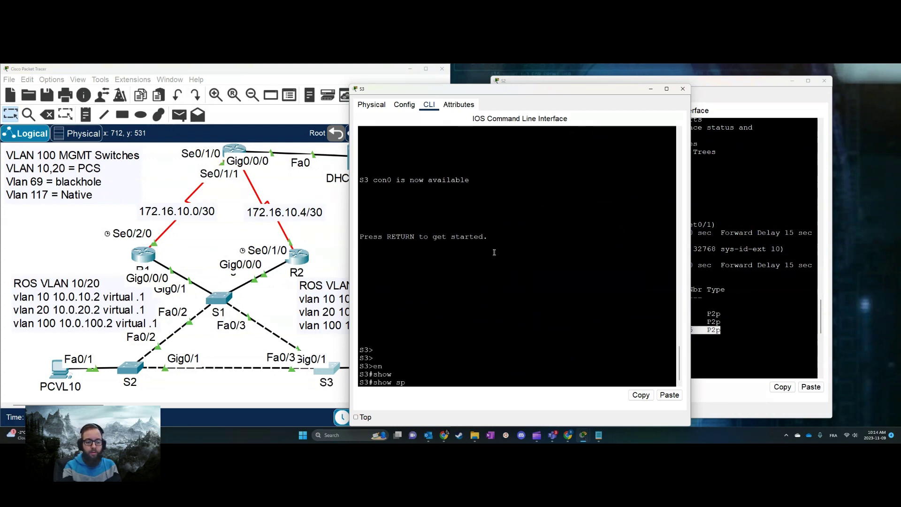
key("Tab")
type("vla 10")
key("Return")
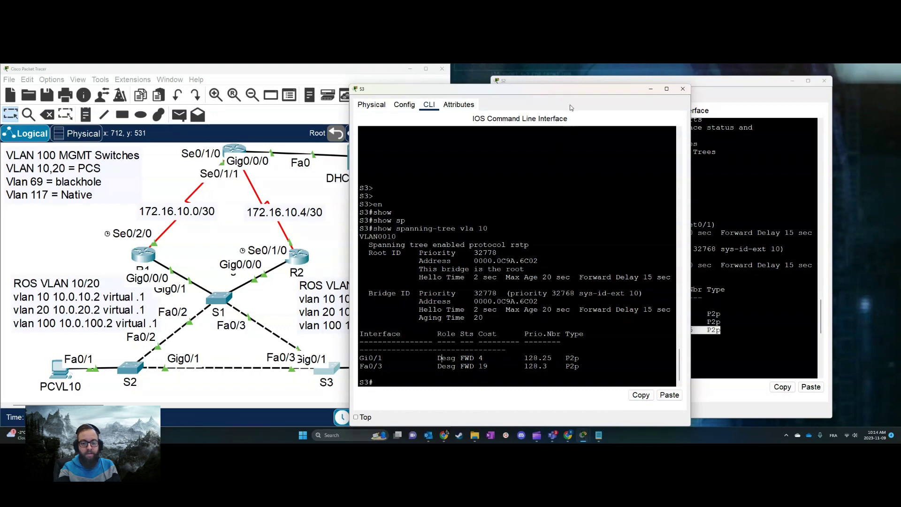
- Place S3's window beside S2's and compare the Root ID information for VLAN 10 in both outputs
left_click_drag(556, 90, 634, 73)
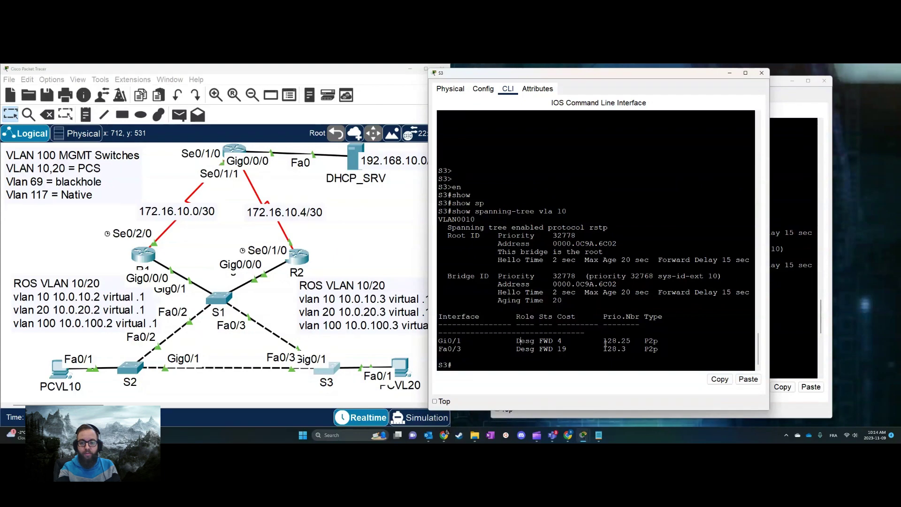
left_click_drag(451, 332, 456, 333)
left_click(556, 277)
mouse_move(497, 235)
left_mouse_down()
mouse_move(606, 235)
mouse_move(625, 244)
mouse_move(499, 250)
left_mouse_up()
left_click(625, 244)
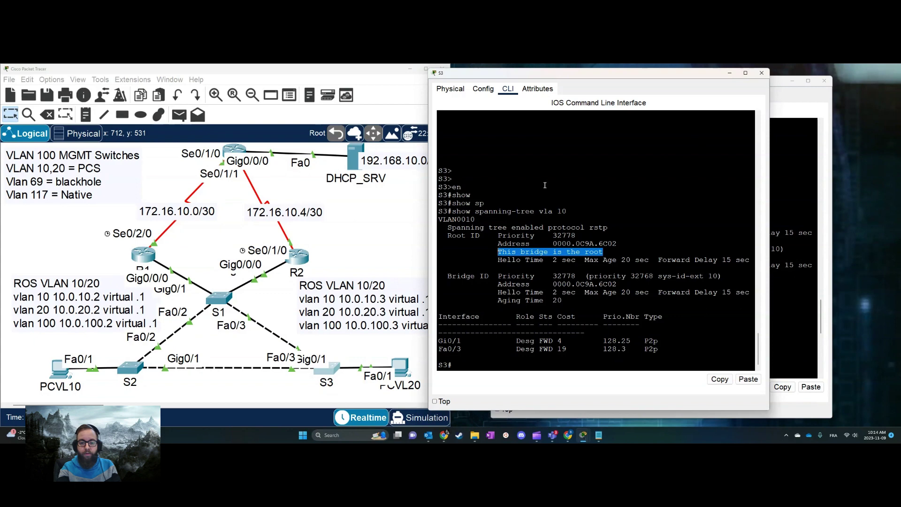
left_click_drag(624, 74, 340, 76)
left_click(626, 239)
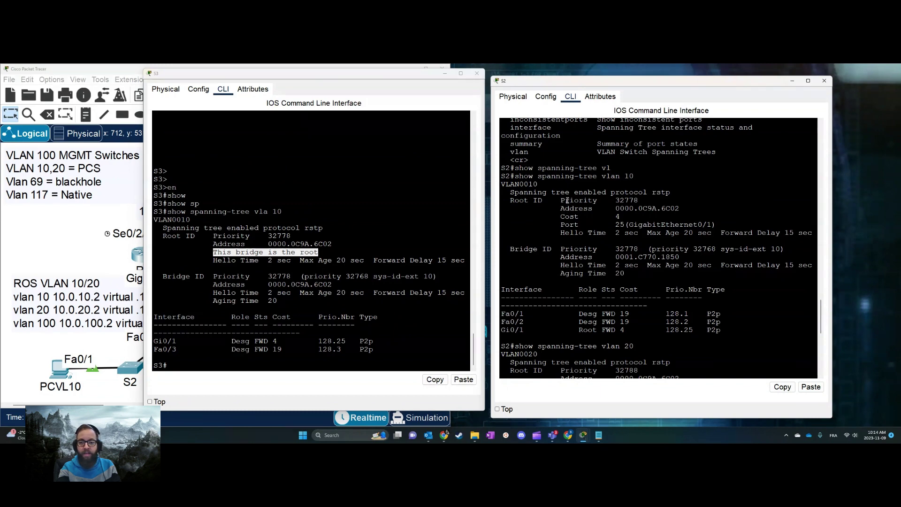
left_click_drag(564, 210, 694, 205)
left_click(704, 212)
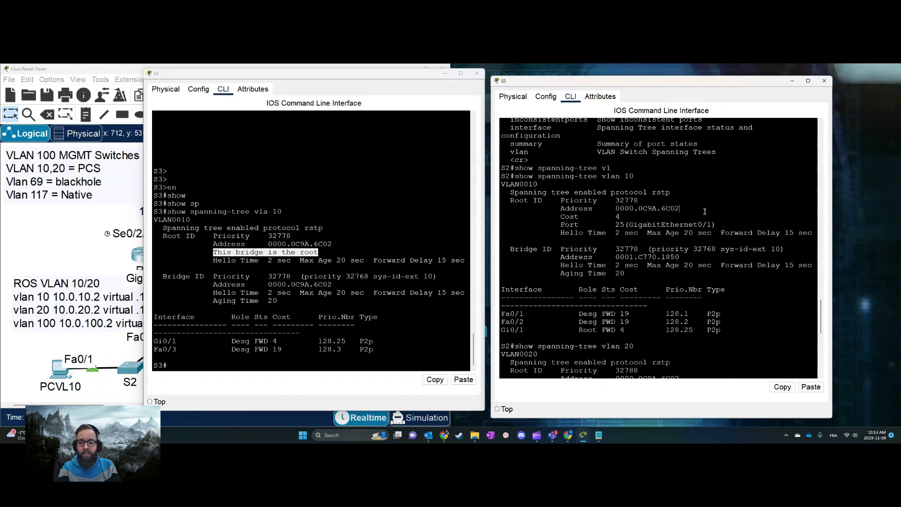
- Display the details of interface VLAN 100 on S3
left_click(373, 285)
key("Return")
key("Return")
key("Return")
type("show ")
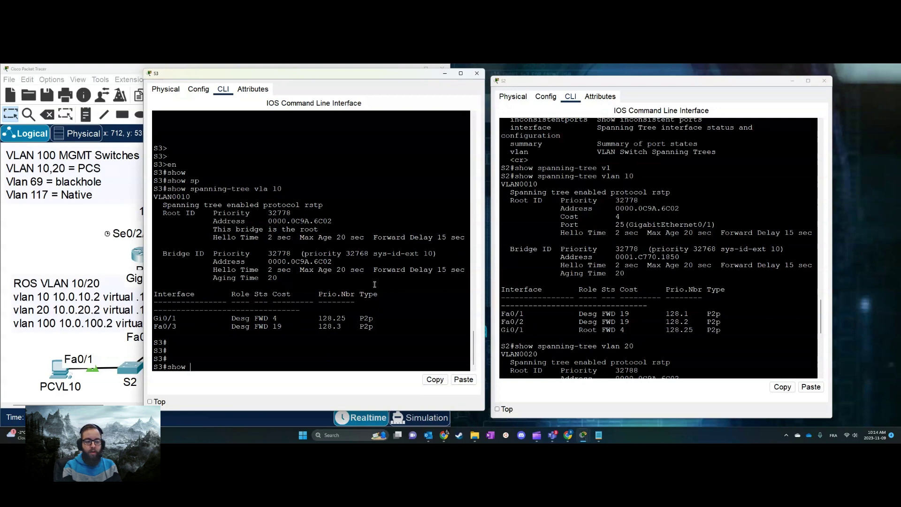
type("int vla")
key("Tab")
type("100")
key("Return")
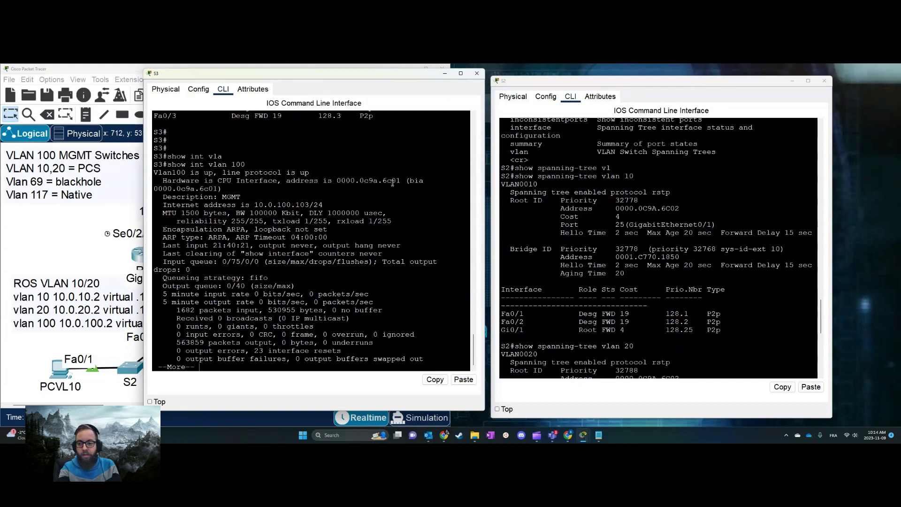
- Compare S3's VLAN 100 hardware address with the Root ID address in S2's VLAN 10 output
left_click_drag(400, 181, 338, 181)
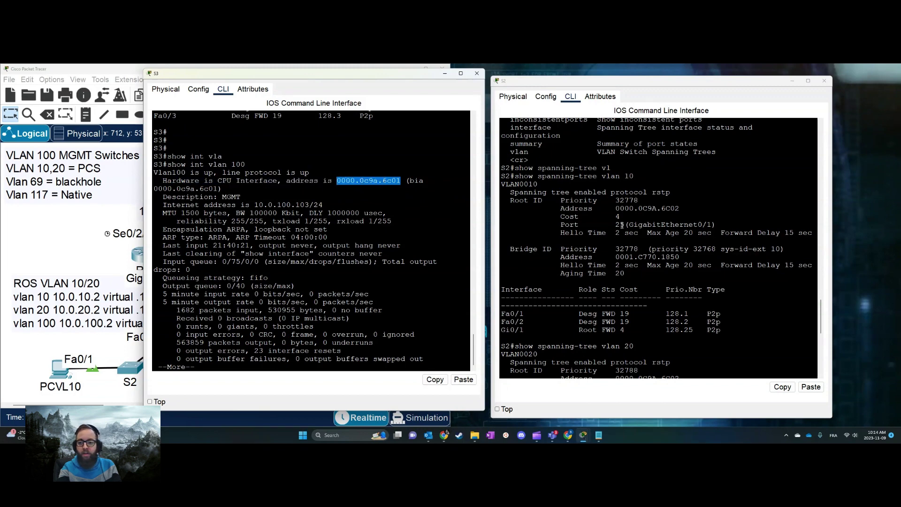
left_click(390, 199)
left_click_drag(616, 208, 695, 209)
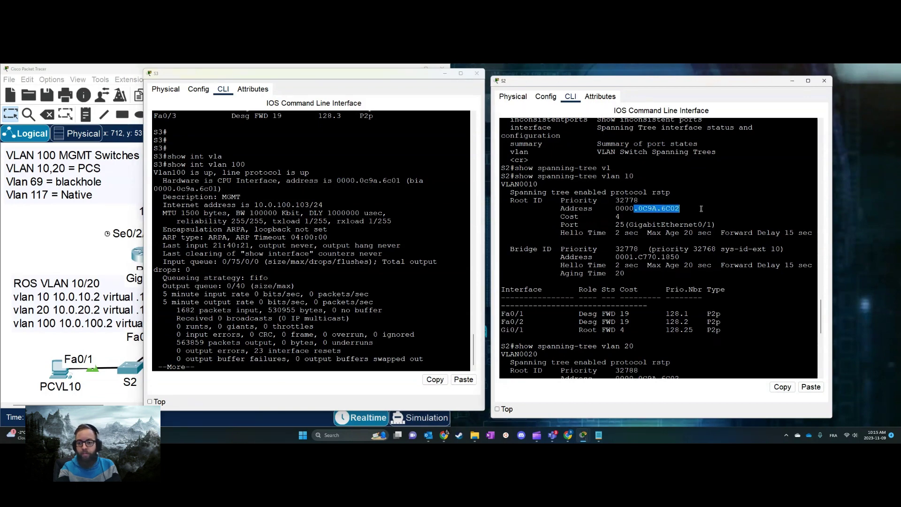
left_click(698, 209)
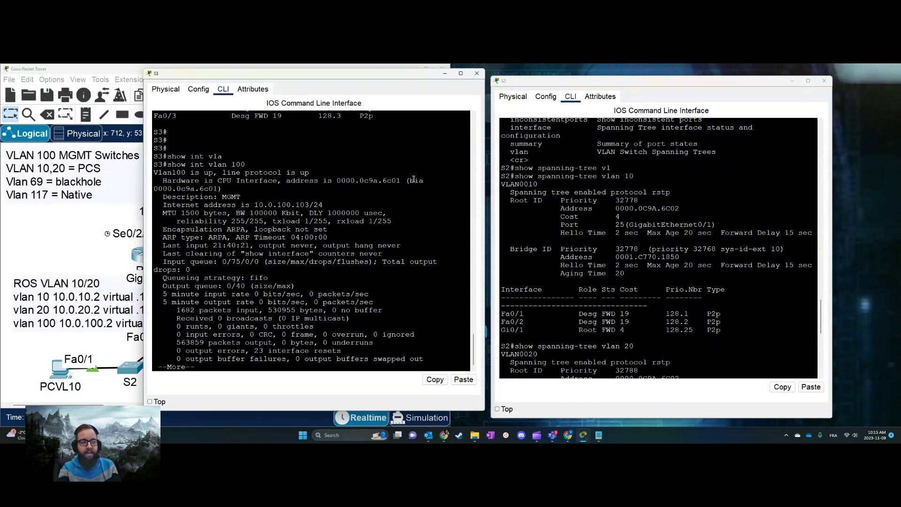
- Leave the paged VLAN 100 output and display the details of interface g0/1 on S3
key("space")
type("shopw")
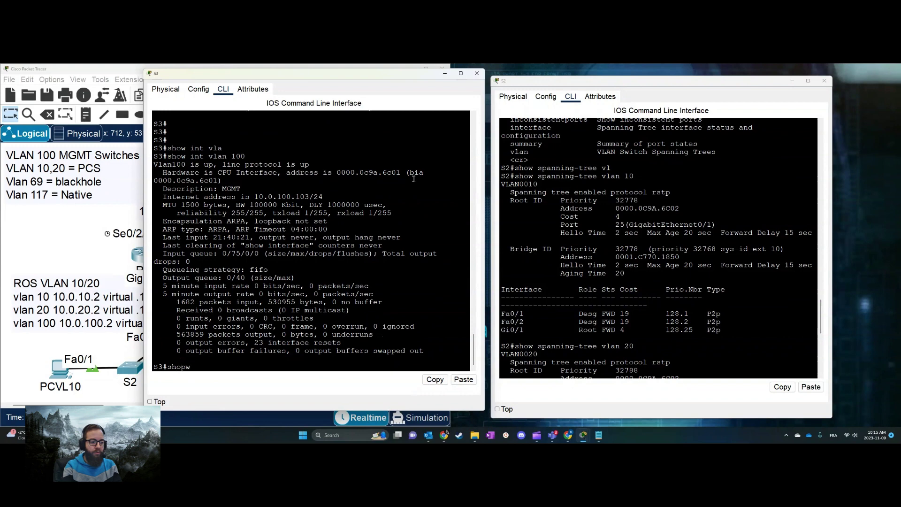
key("BackSpace")
key("BackSpace")
type("w int g0")
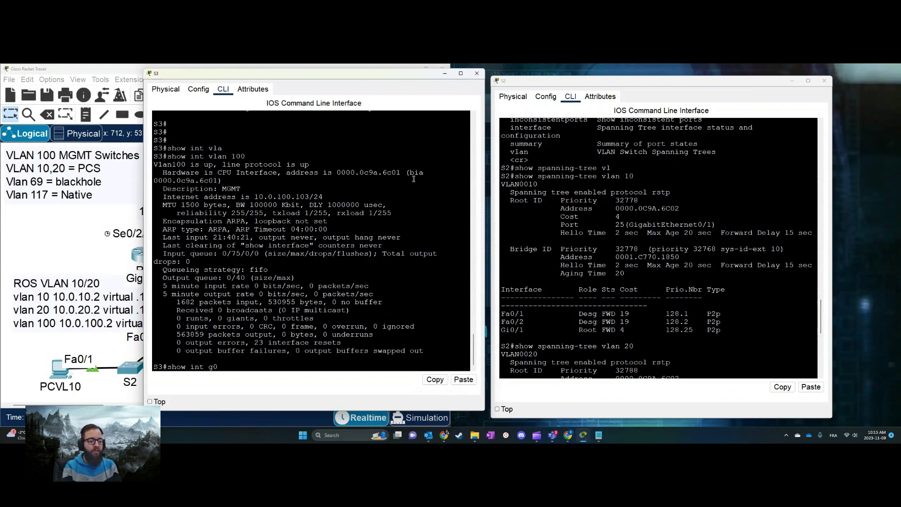
type("/1")
key("Return")
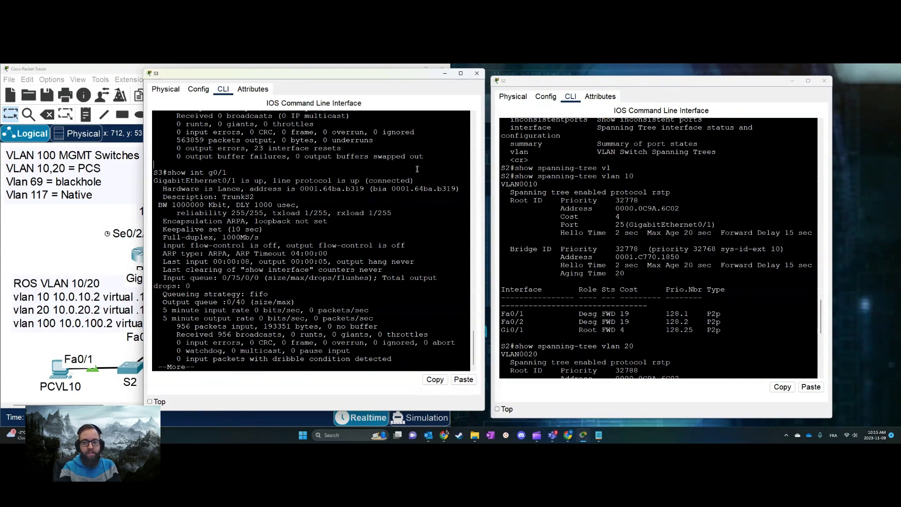
- Check the Root ID address, cost and port in S2's VLAN 10 output against S3's g0/1 details
left_click_drag(606, 209, 680, 209)
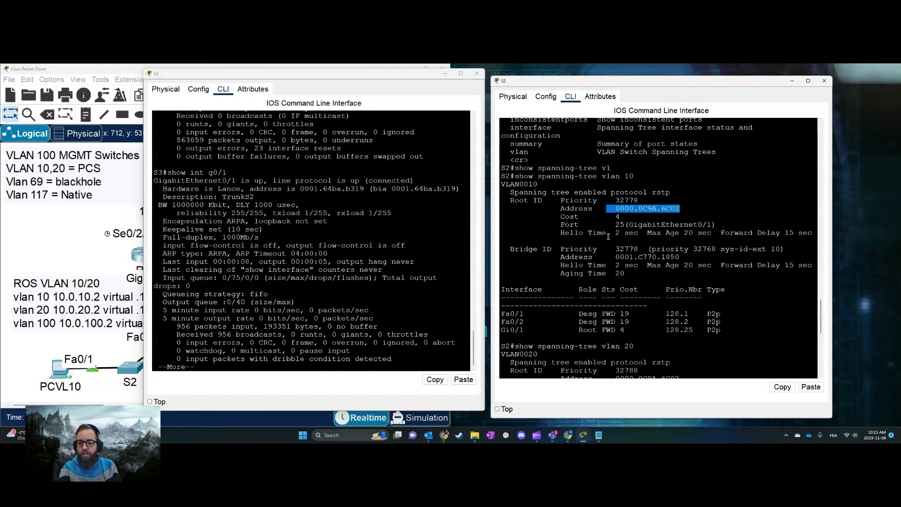
left_click(338, 145)
key("space")
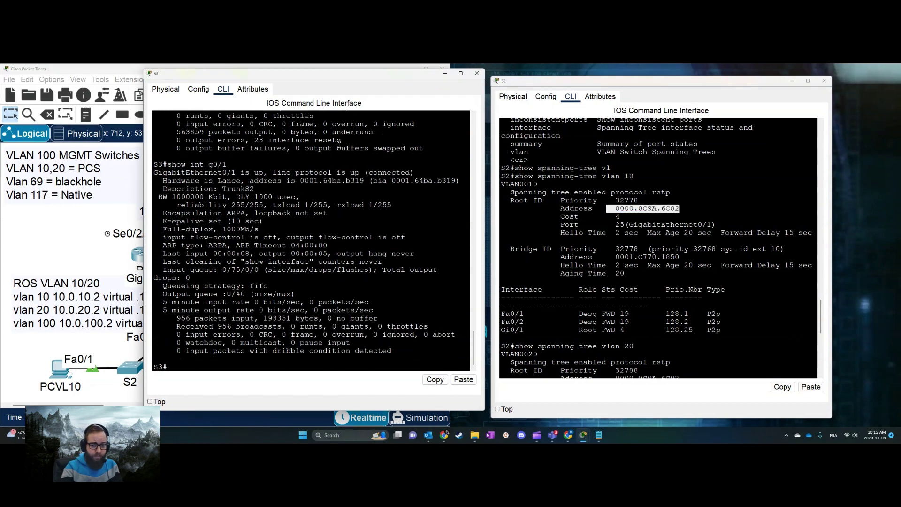
left_click_drag(570, 208, 722, 220)
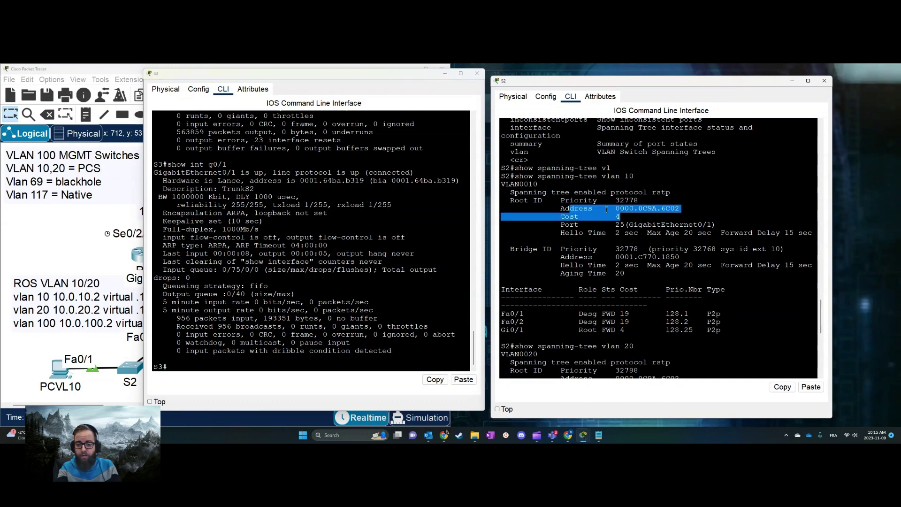
left_click_drag(615, 225, 729, 227)
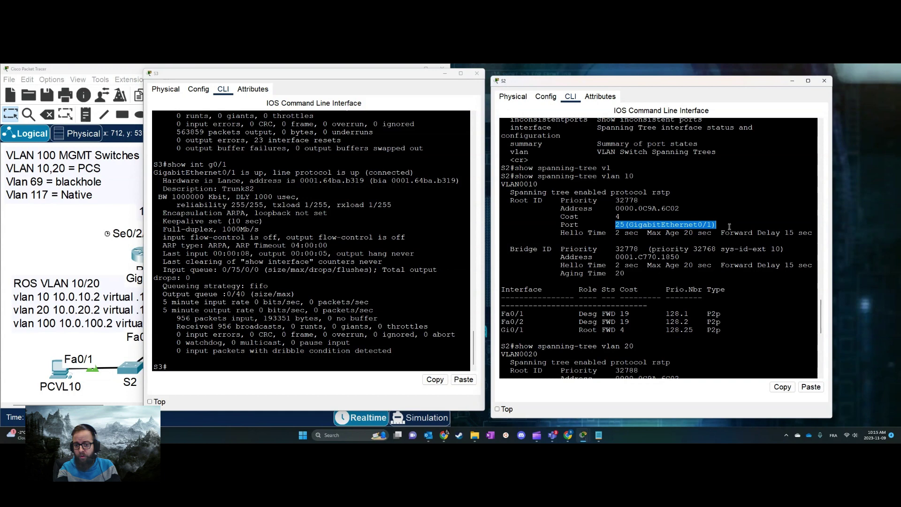
- Display S3's spanning-tree details for VLAN 10 again and check the line below the Root ID address
left_click(391, 148)
type("q")
key("BackSpace")
type("show spanning-tree vla 10")
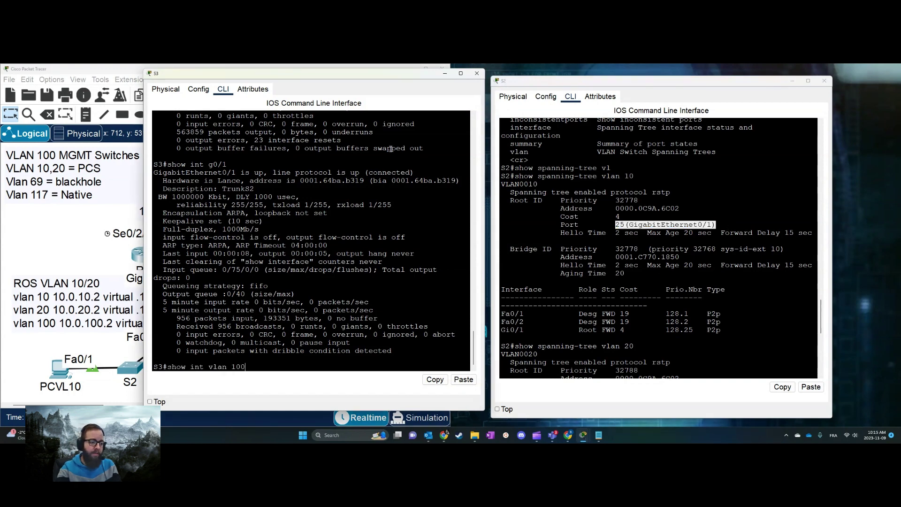
key("Return")
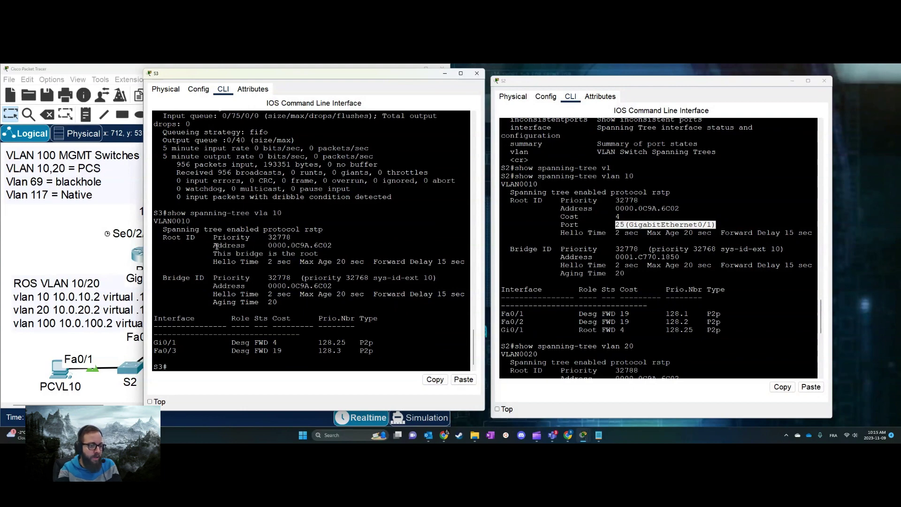
left_click_drag(217, 254, 344, 254)
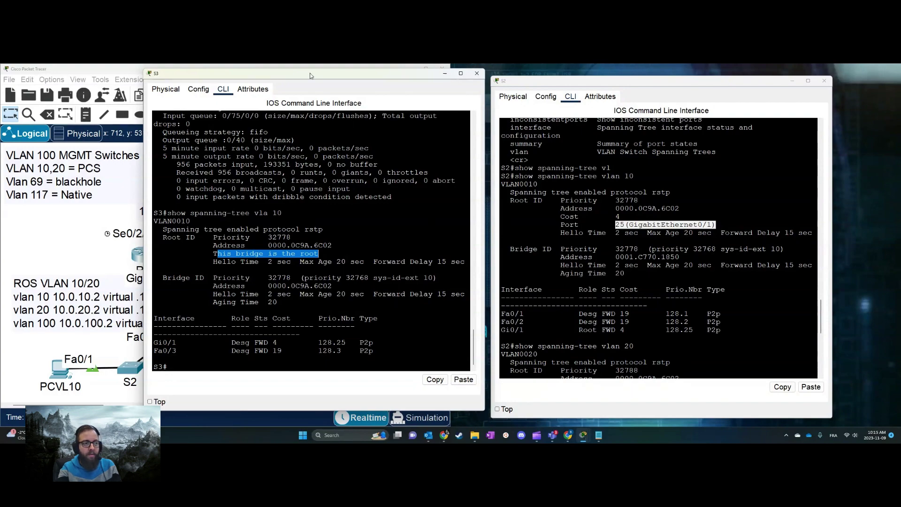
- Shift S3's window to uncover the topology and display S2's spanning-tree details for VLAN 20
left_click_drag(310, 73, 388, 83)
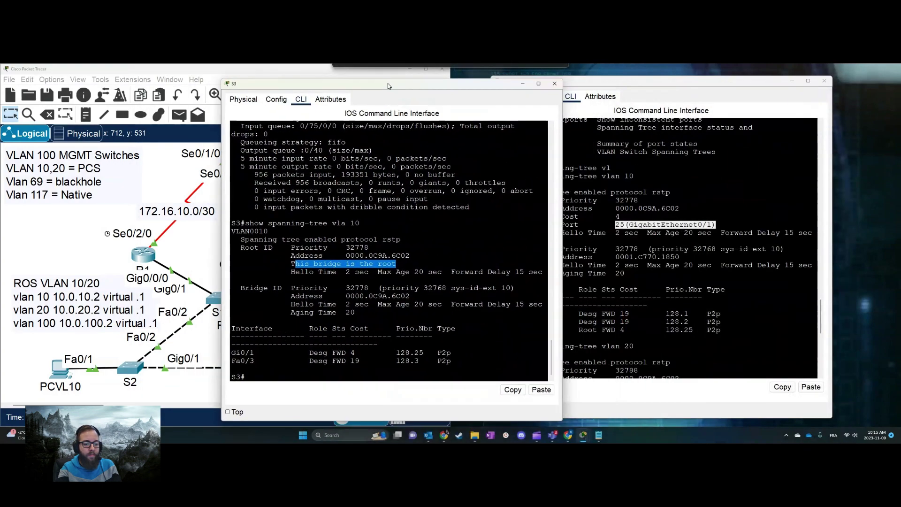
left_click(694, 299)
key("Up")
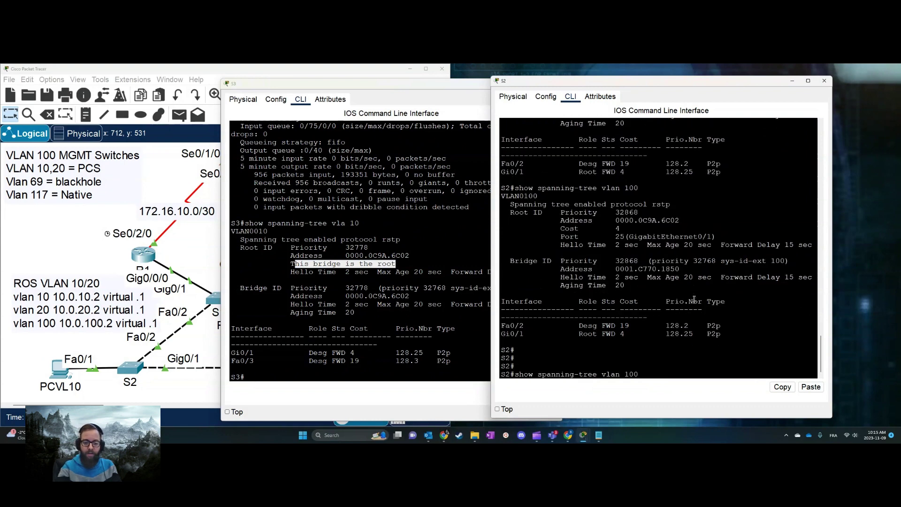
key("BackSpace")
key("BackSpace")
key("BackSpace")
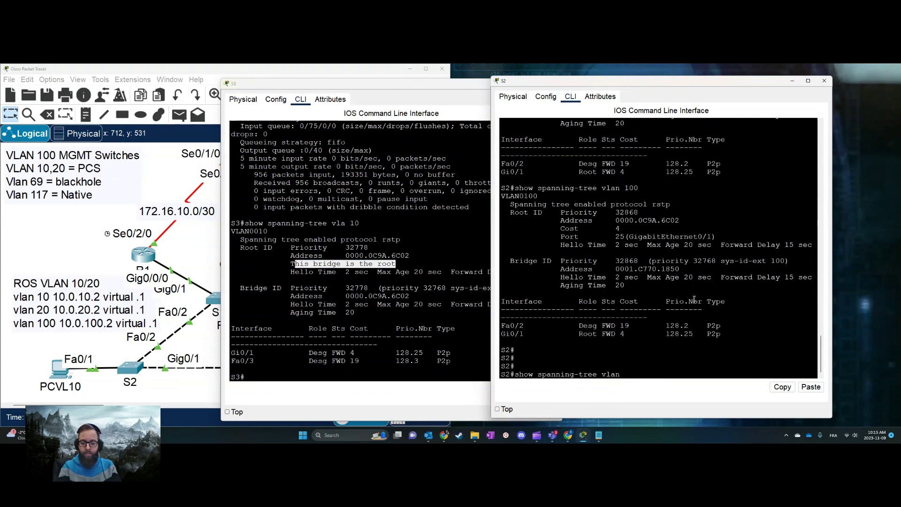
type("20")
key("Return")
- Display S3's spanning-tree details for VLAN 20
left_click(346, 338)
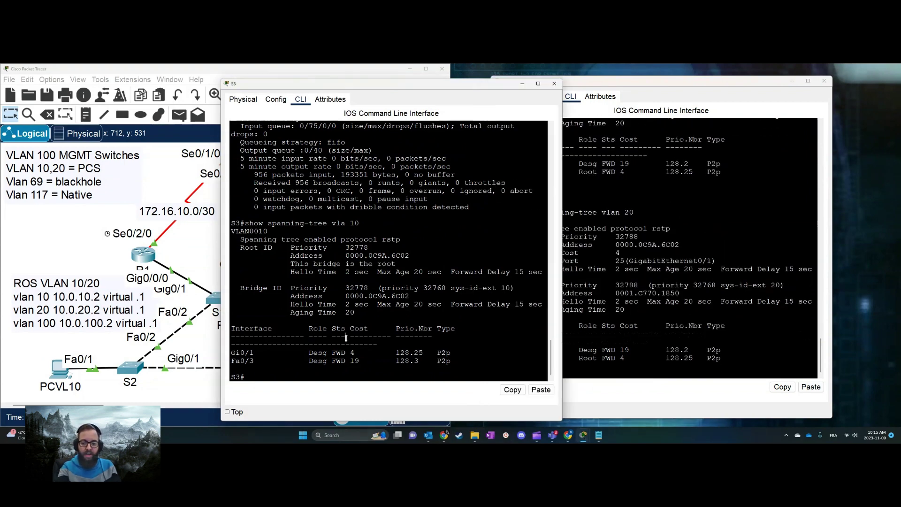
key("Up")
key("BackSpace")
key("BackSpace")
type("20")
key("Return")
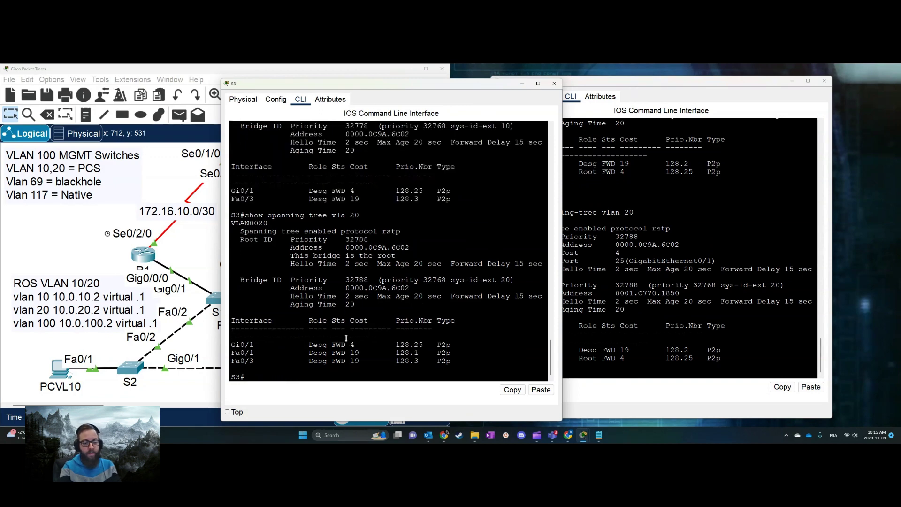
- Compare S2's interface roles for VLAN 20 with the Root ID section of S3's VLAN 20 output
left_click(622, 323)
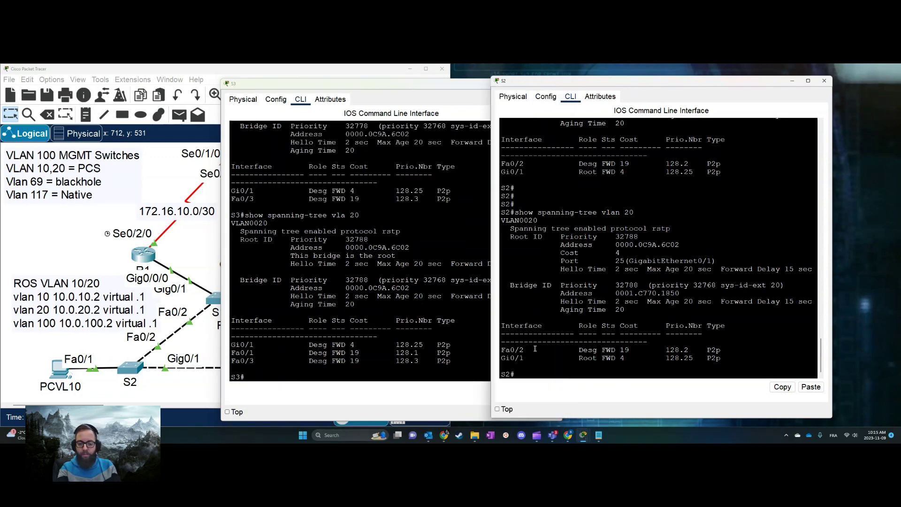
left_click_drag(535, 349, 723, 359)
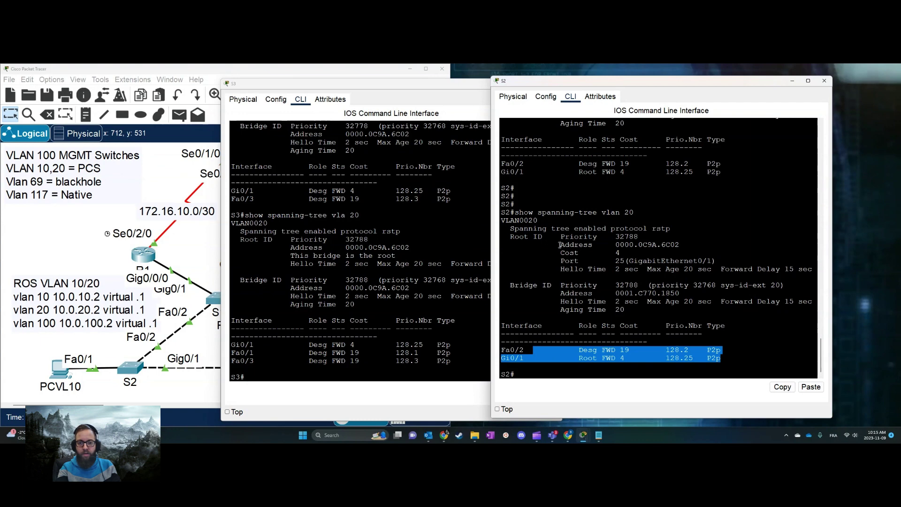
left_click(386, 248)
left_click_drag(294, 250, 396, 257)
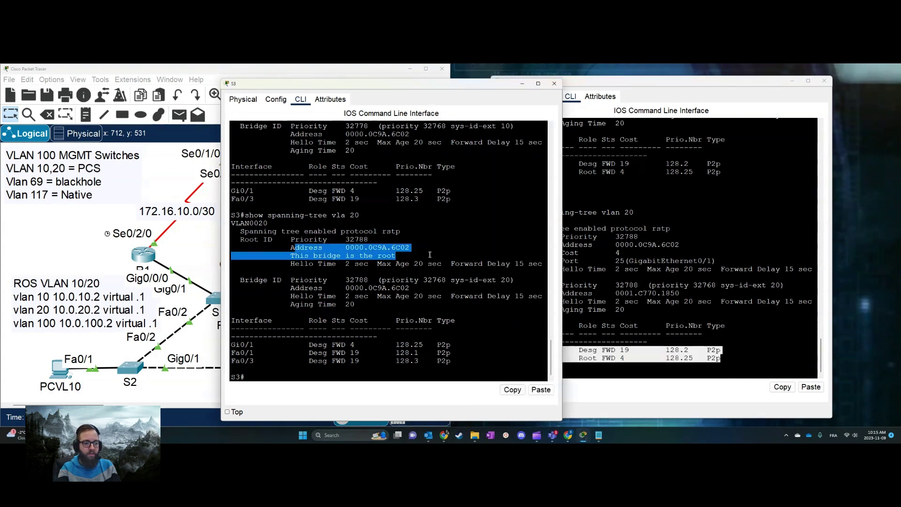
left_click(513, 390)
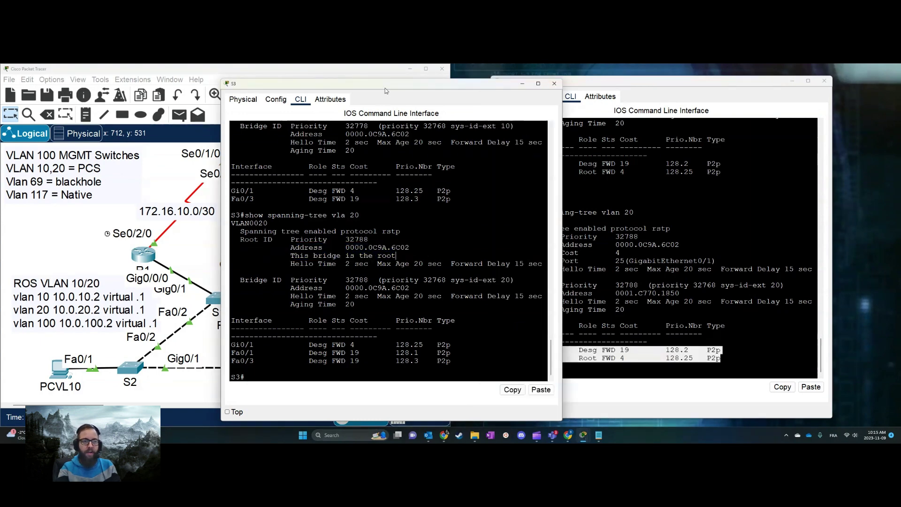
- Move S3's window clear of the topology's switches and display S2's spanning-tree details for VLAN 100
left_click_drag(385, 88, 519, 89)
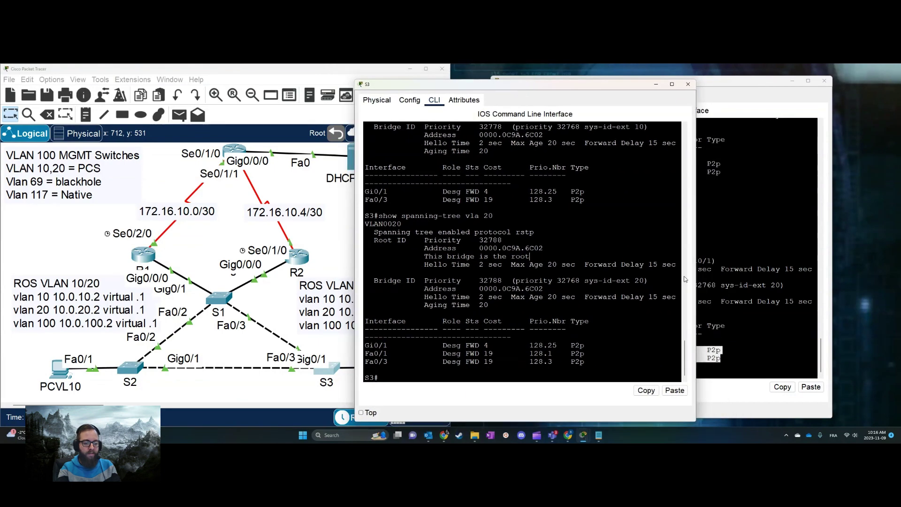
left_click(701, 280)
type("show spanning-tree vlan 100")
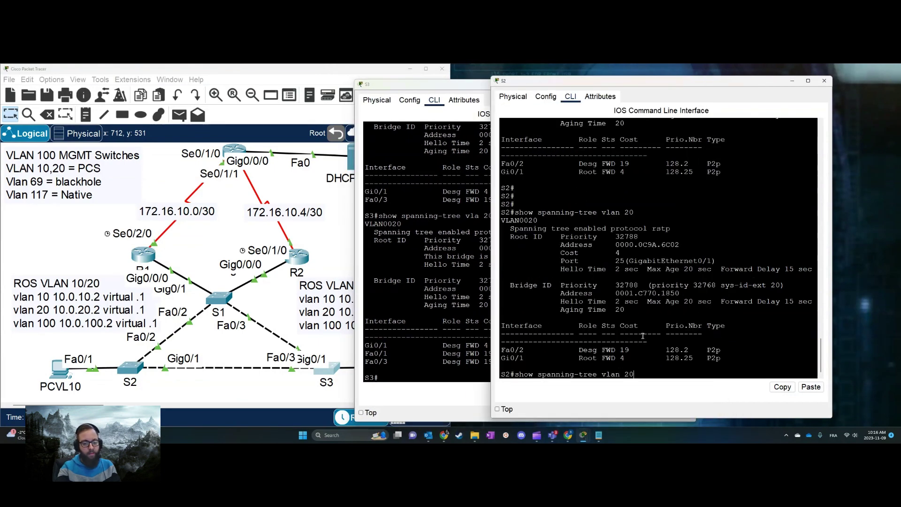
key("Return")
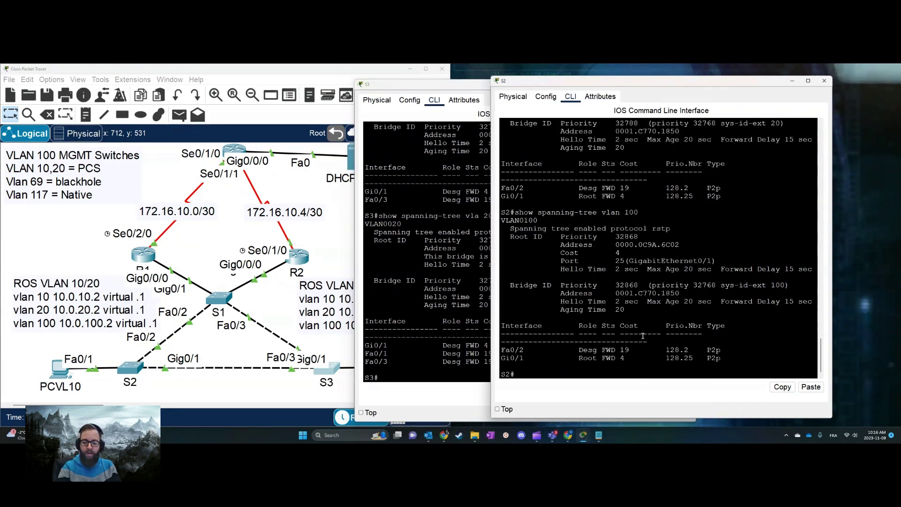
- Display S3's spanning-tree details for VLAN 100 and check its Root ID section for root bridge status
left_click(441, 334)
key("Up")
type("1")
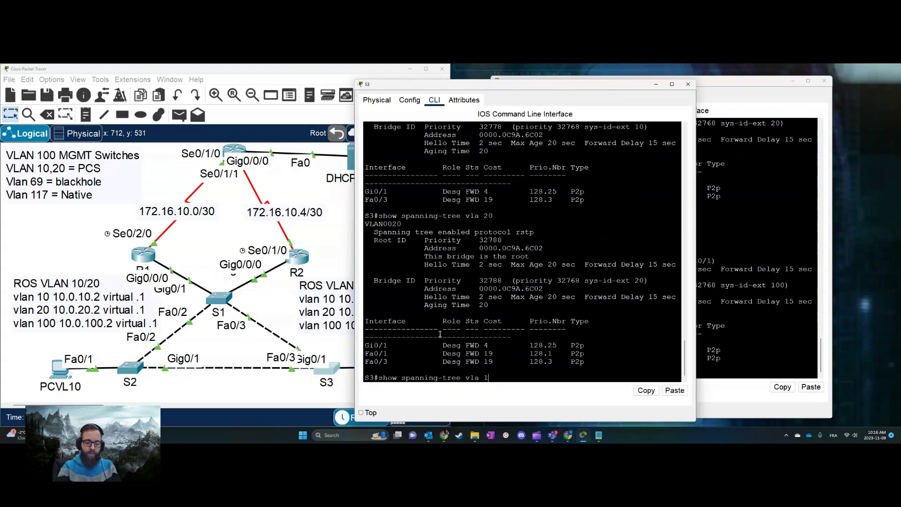
type("00")
key("Return")
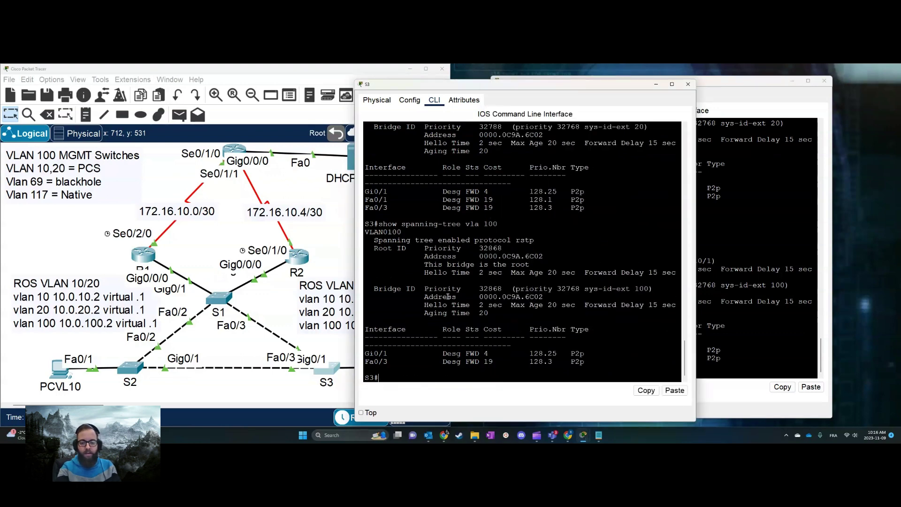
left_click_drag(428, 265, 572, 266)
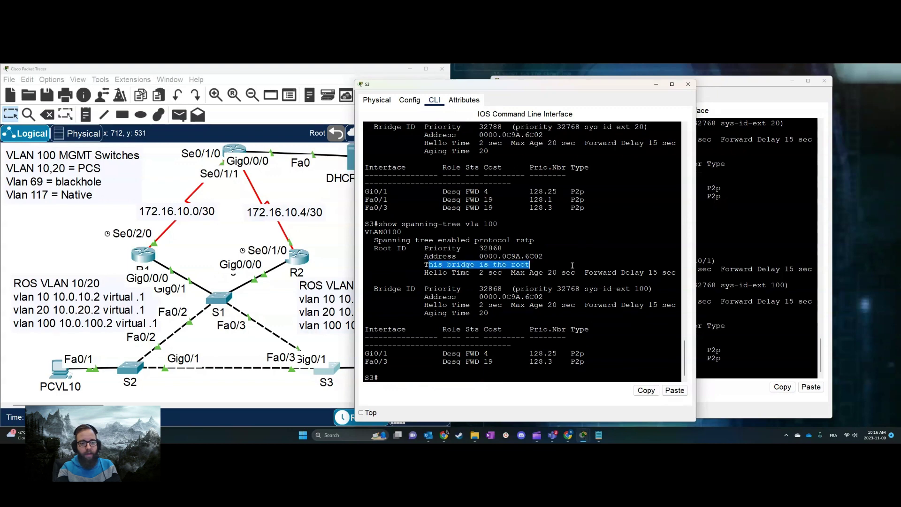
- Compare the VLAN 100 outputs of S2 and S3 with the switch links in the topology
left_click(737, 296)
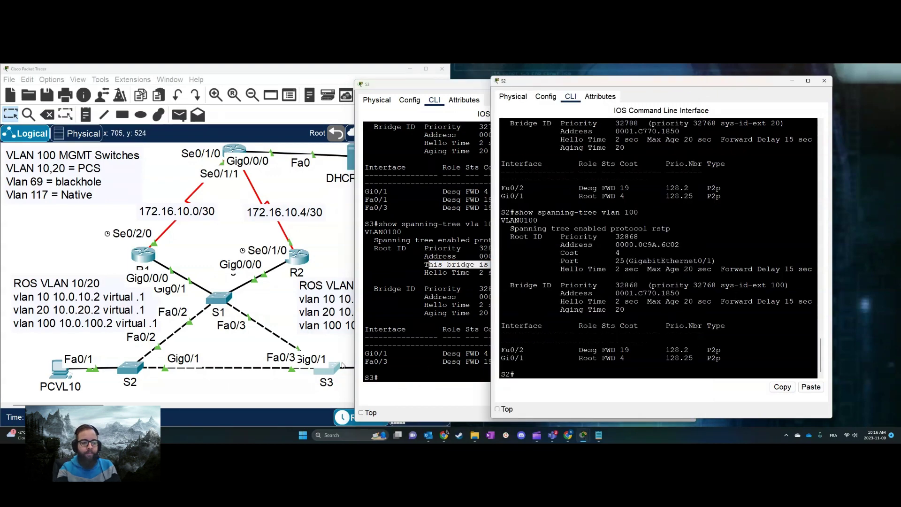
left_click(415, 354)
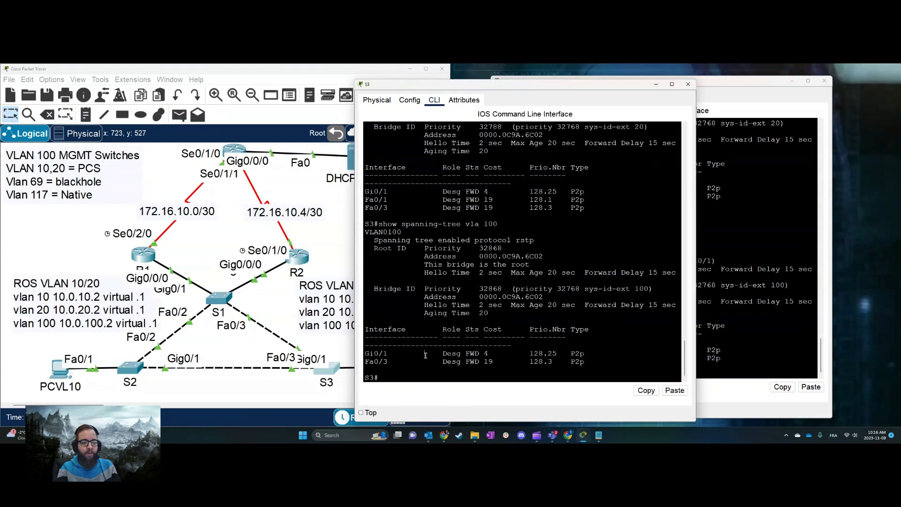
left_click(276, 304)
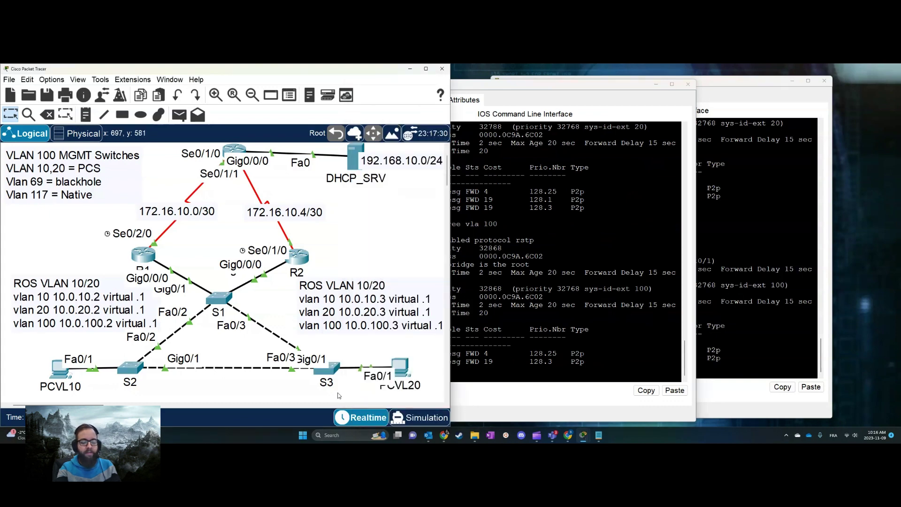
mouse_move(338, 395)
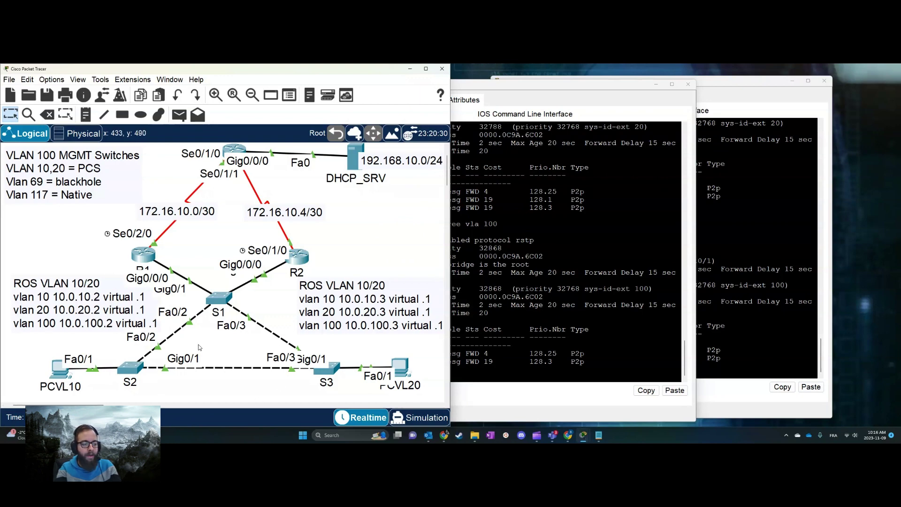
left_click(537, 340)
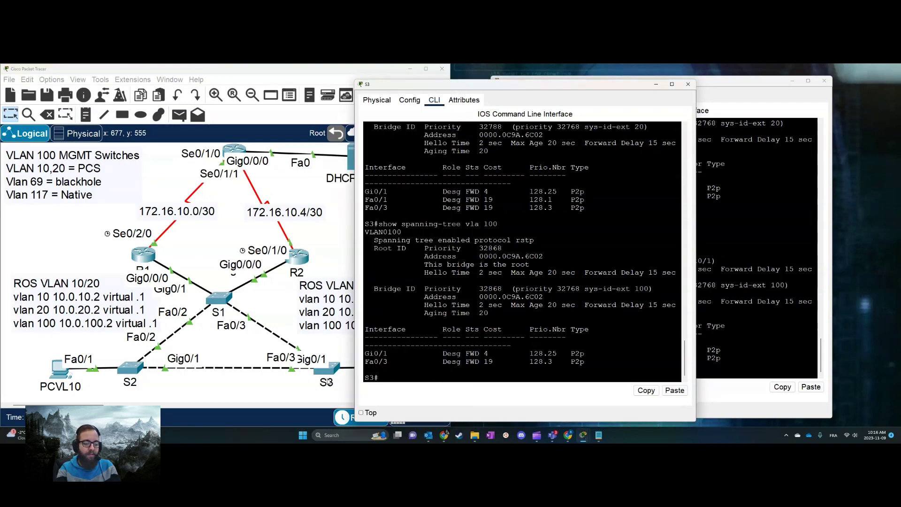
- Open S1's command line and enter privileged EXEC mode
left_click(213, 299)
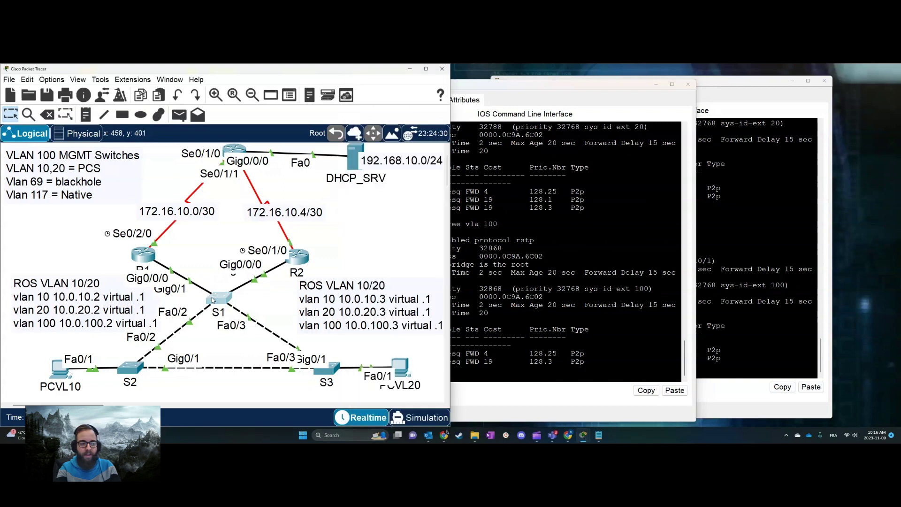
left_click(212, 300)
key("Return")
key("Return")
type("en")
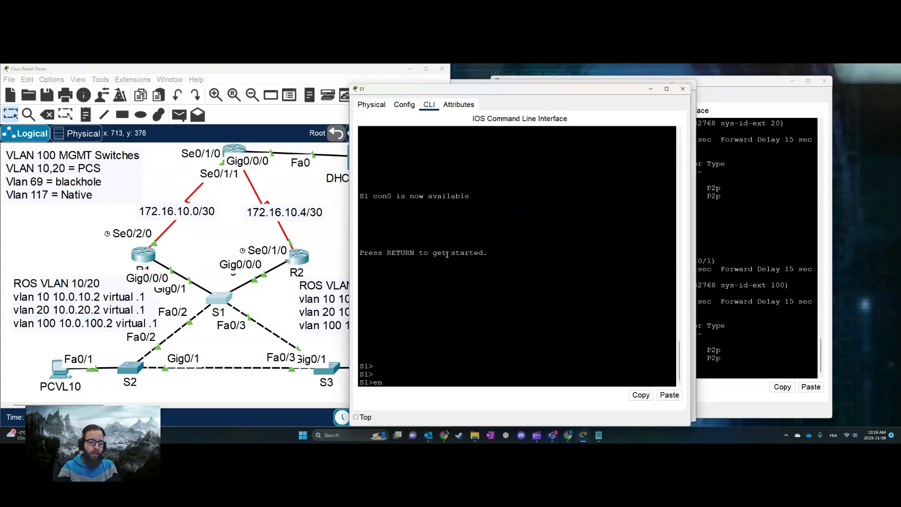
key("Return")
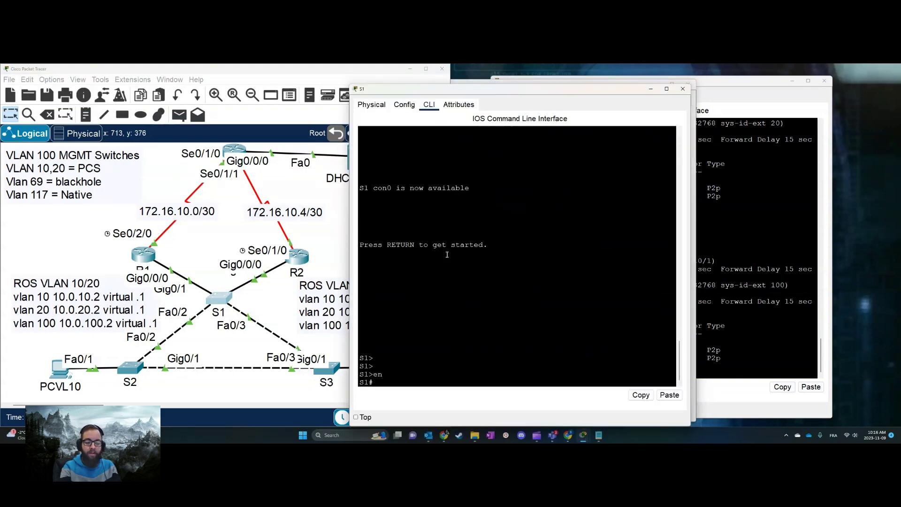
- Display S1's spanning-tree details for VLAN 10 and check the role and status of Fa0/2
type("sjpowow sp")
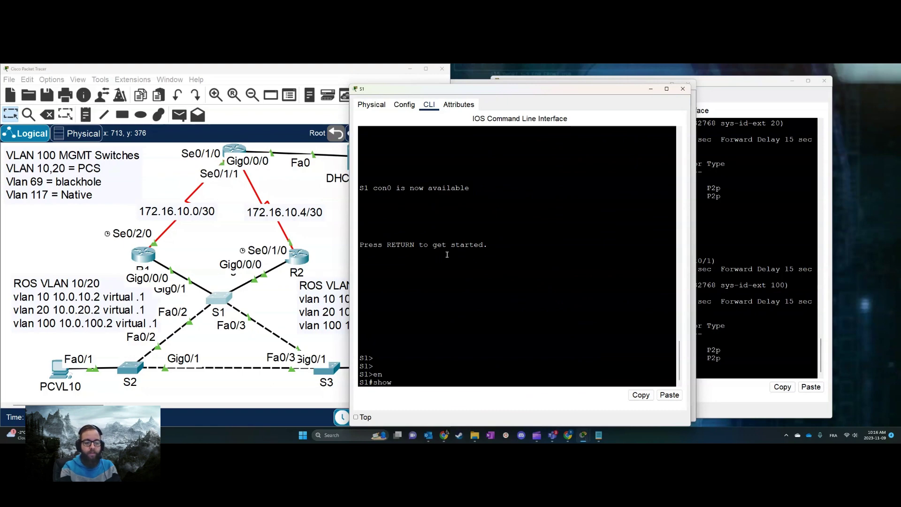
key("Tab")
key("Return")
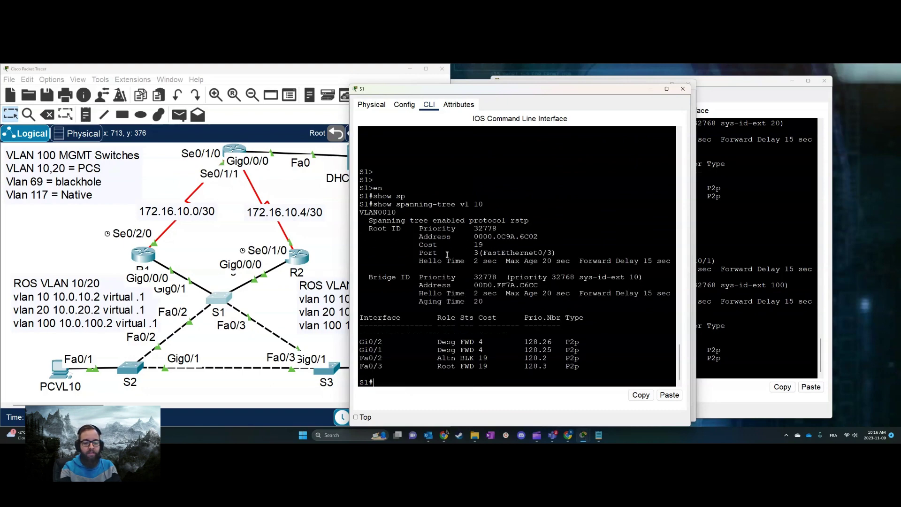
left_click_drag(369, 358, 593, 357)
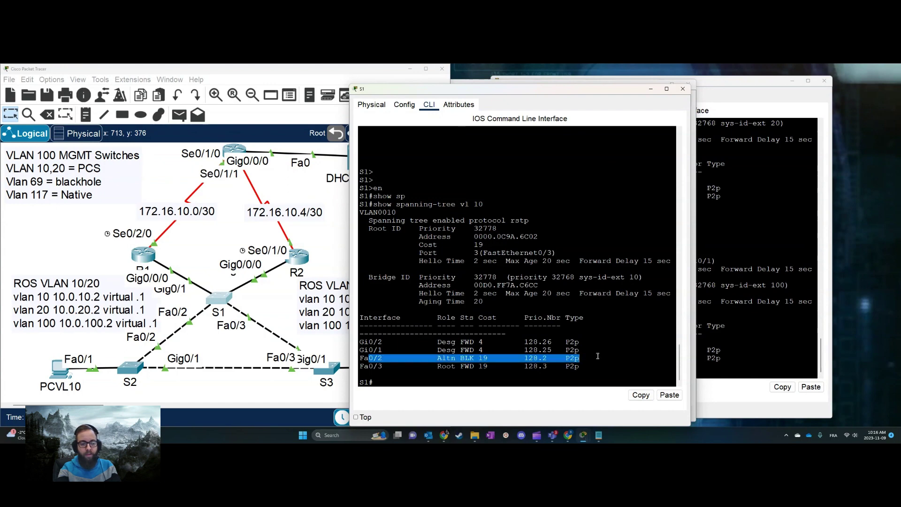
- Display S1's spanning-tree details for VLAN 20
left_click(598, 356)
key("Up")
type("20")
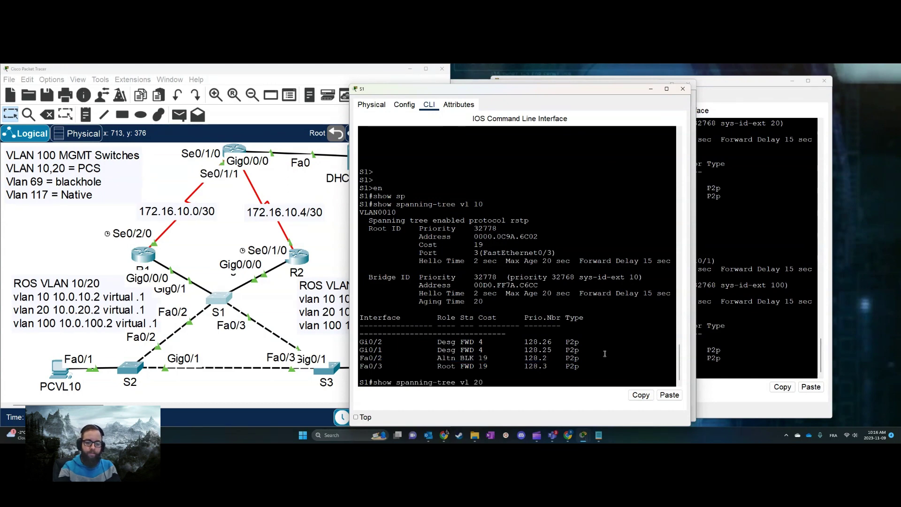
key("Return")
- Query S1's spanning-tree details for VLAN 30
key("Up")
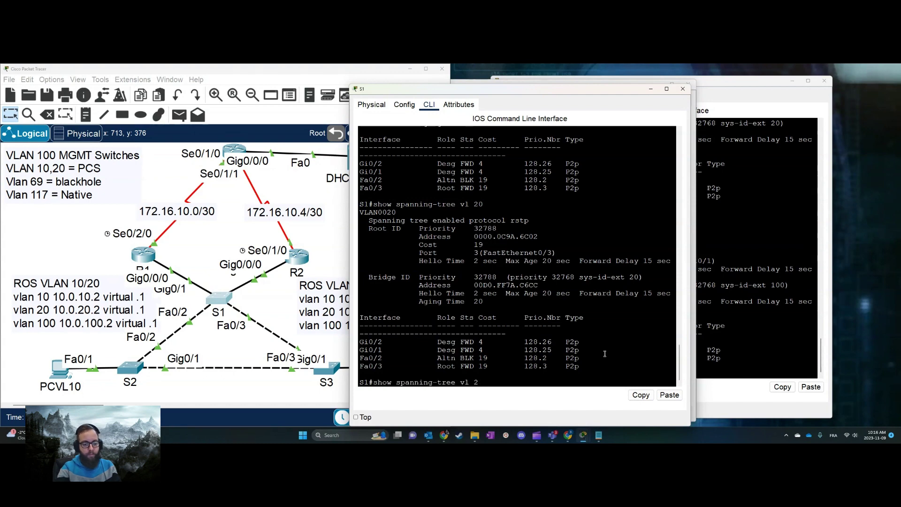
key("BackSpace")
key("BackSpace")
type("30")
key("Return")
- Display S1's spanning-tree details for VLAN 100 and check the role and status of Fa0/2
key("Up")
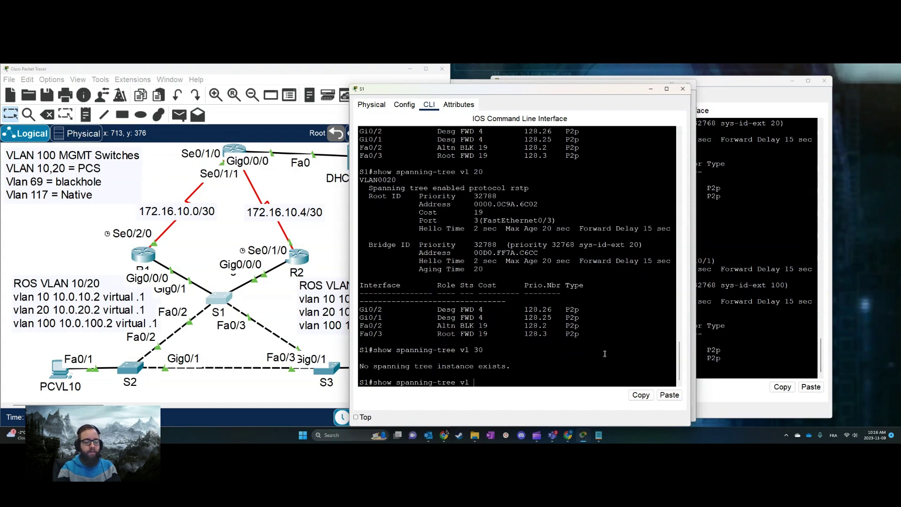
type("100")
key("Return")
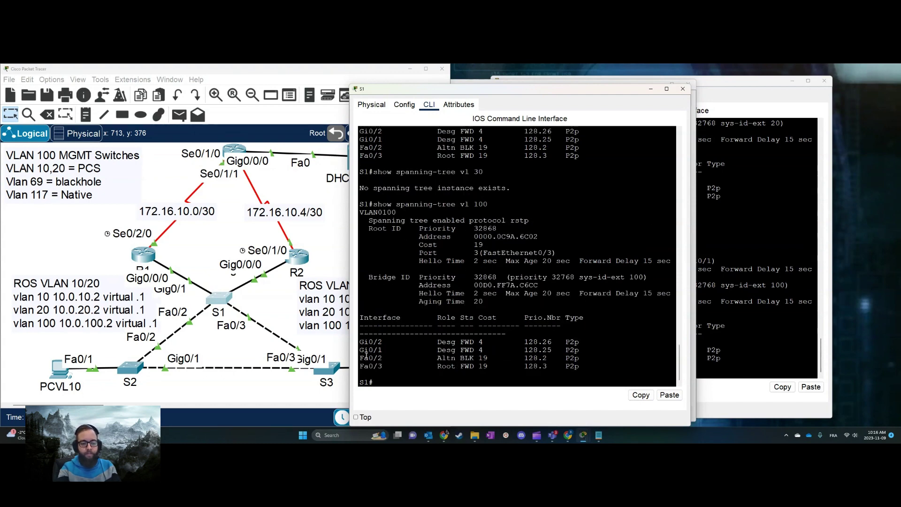
left_click_drag(366, 357, 519, 357)
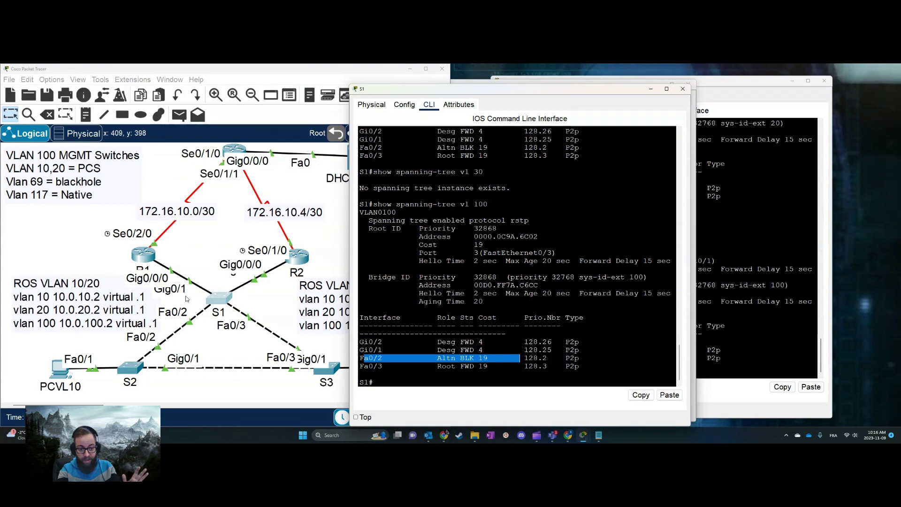
- Compare S1's VLAN 100 port roles with the switch links in the topology
left_click(225, 300)
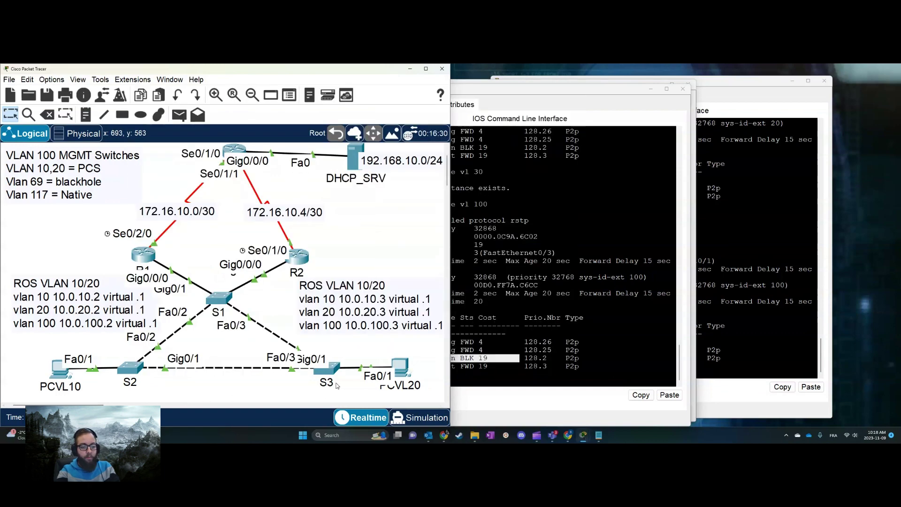
left_click(218, 299)
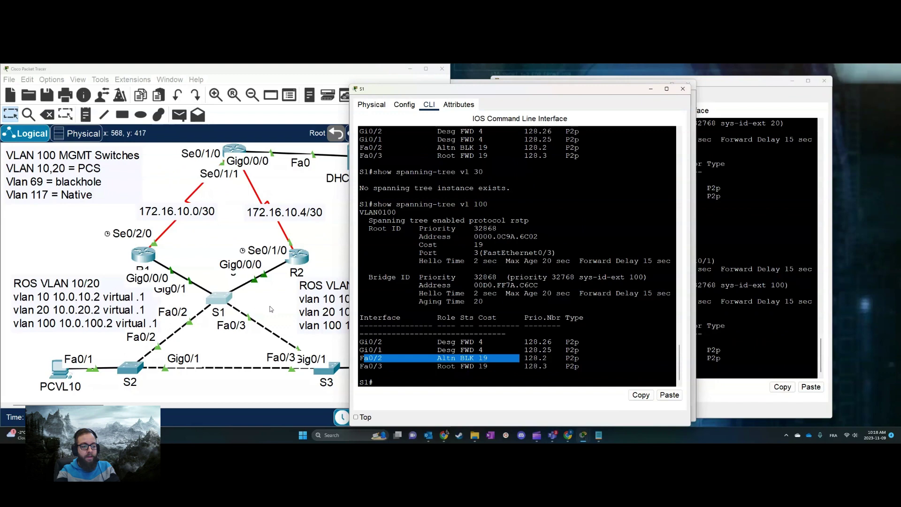
left_click(270, 308)
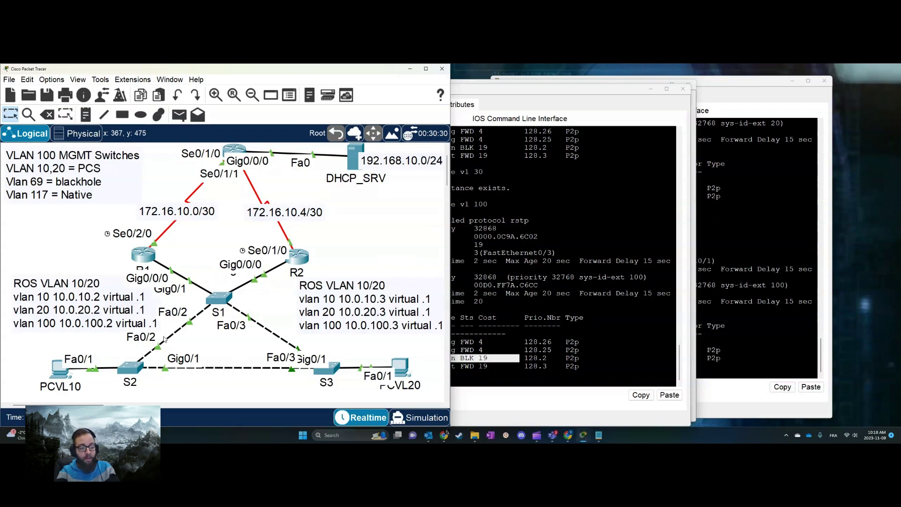
- Bring up S2's command line and enter global configuration mode
left_click(139, 370)
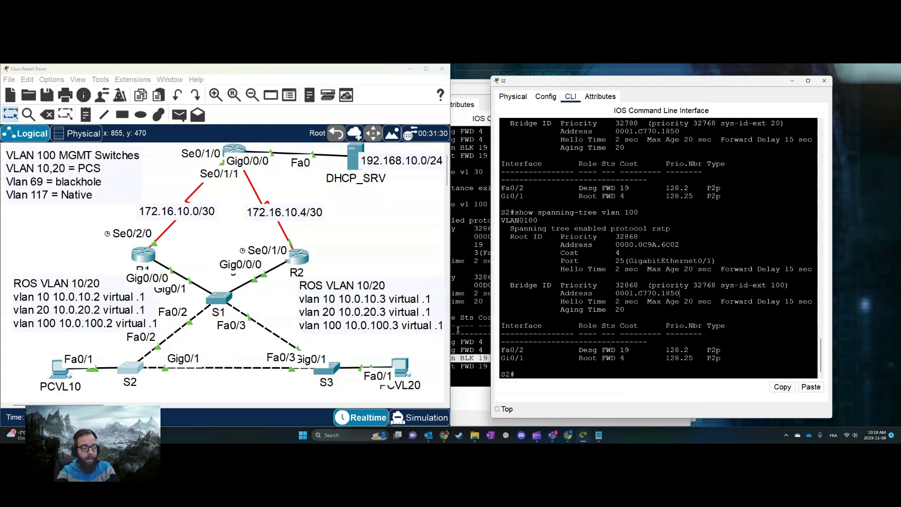
key("Return")
key("Return")
key("Return")
key("Return")
type("conf t")
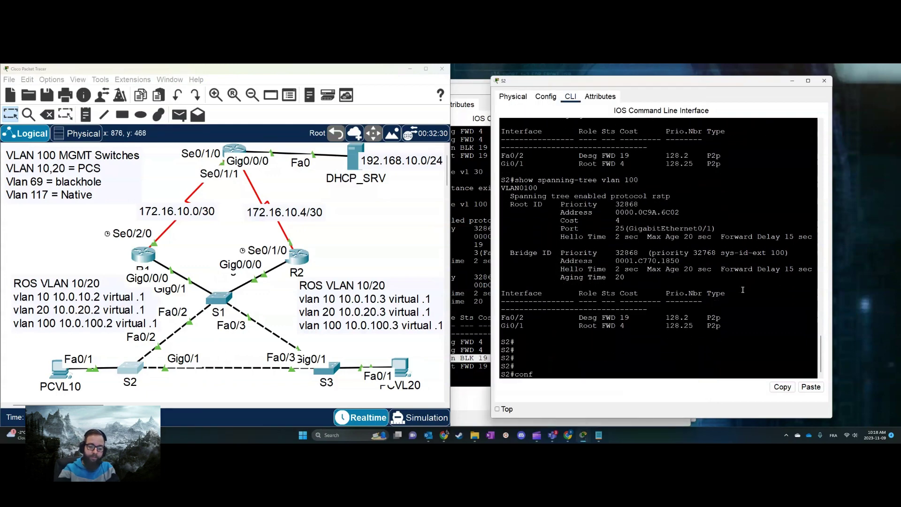
key("Return")
- Begin a spanning-tree priority command for VLAN 10 on S2 and request help on its permitted range
type("sp")
key("Tab")
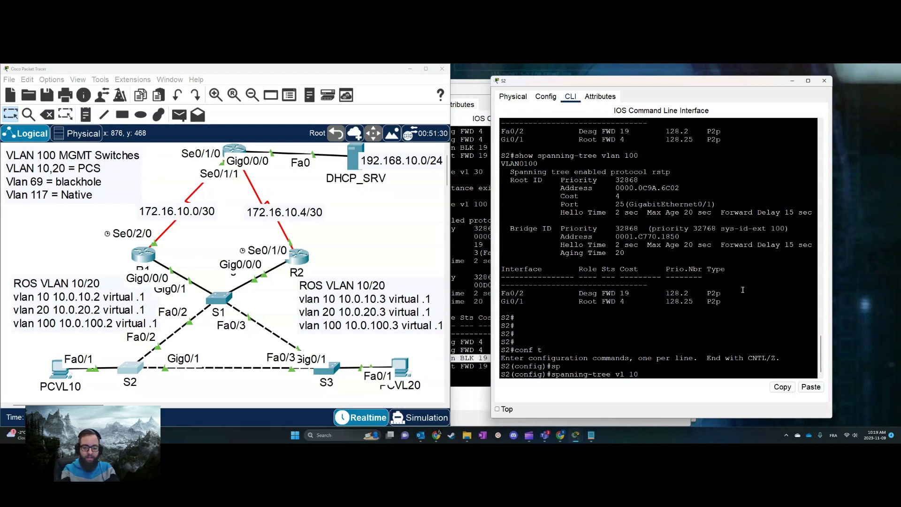
type("pr")
key("Tab")
type("?")
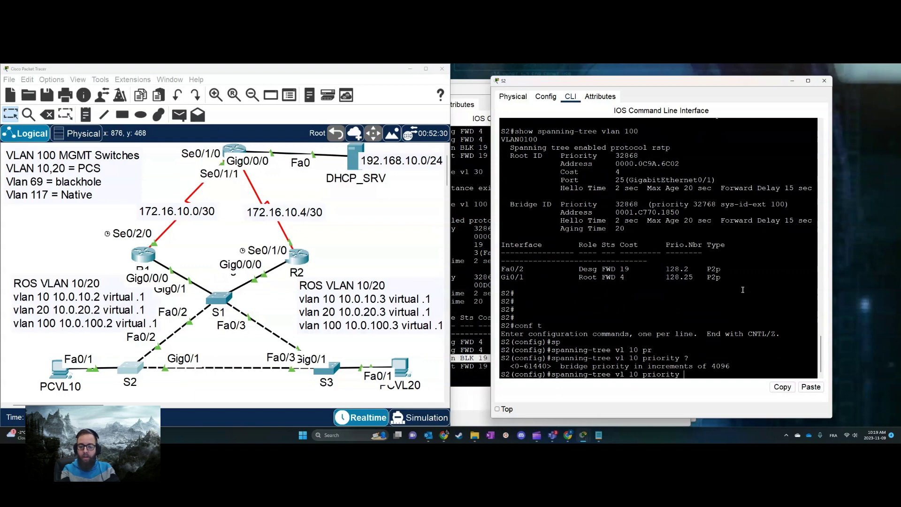
- Try priority 1234 for VLAN 10 on S2 and examine the list of allowed priority values
type("1234")
key("Return")
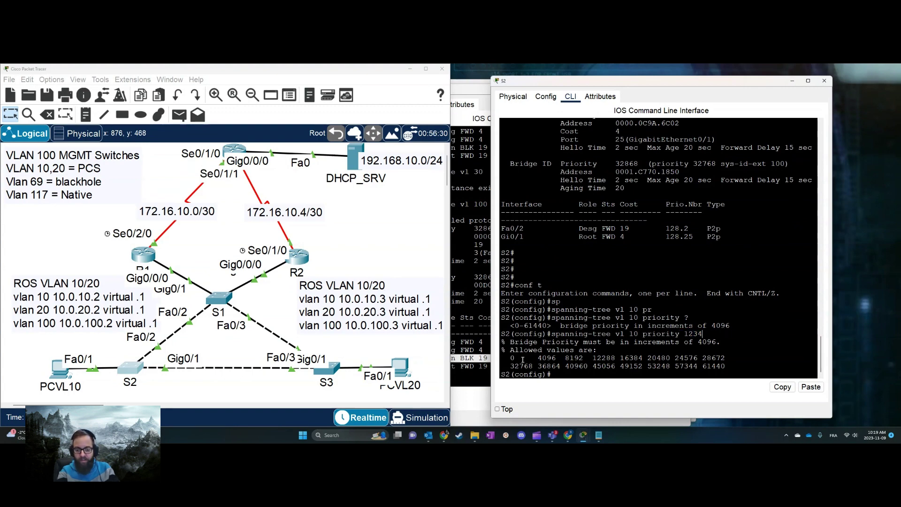
left_click_drag(515, 359, 731, 369)
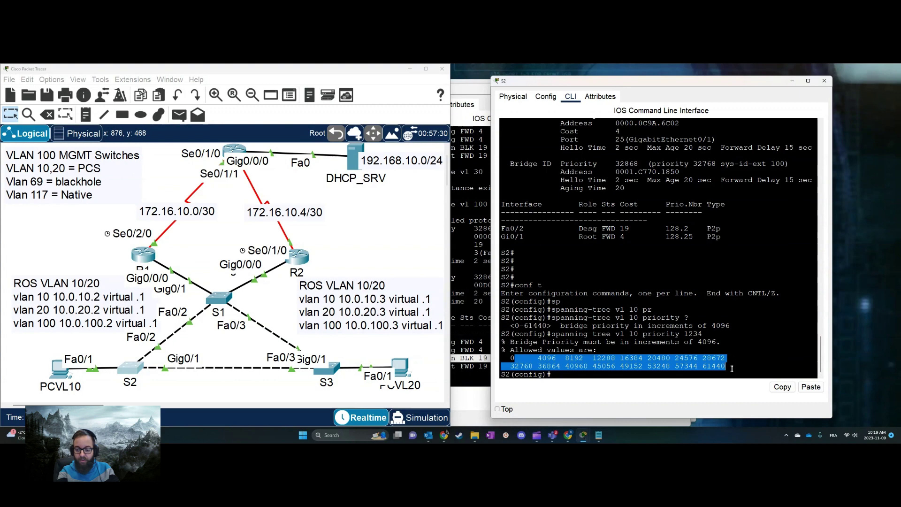
left_click(722, 367)
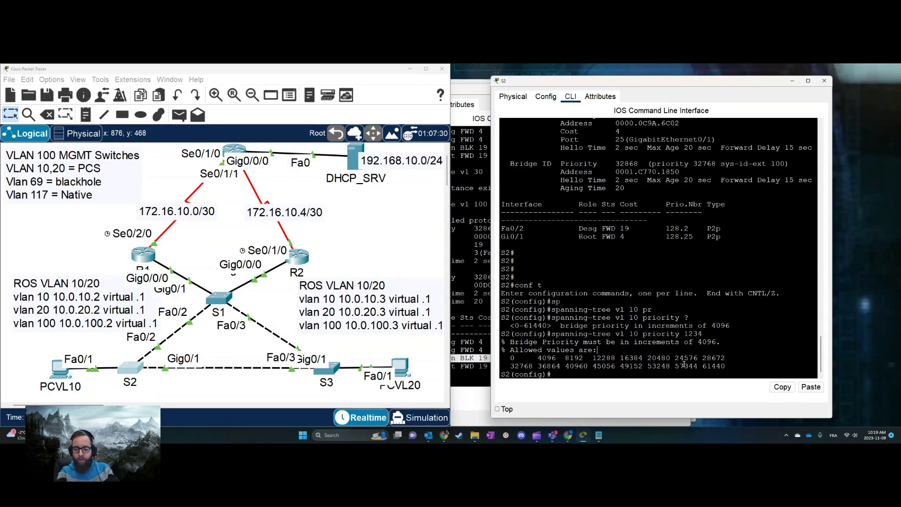
left_click_drag(514, 367, 536, 366)
left_click(544, 365)
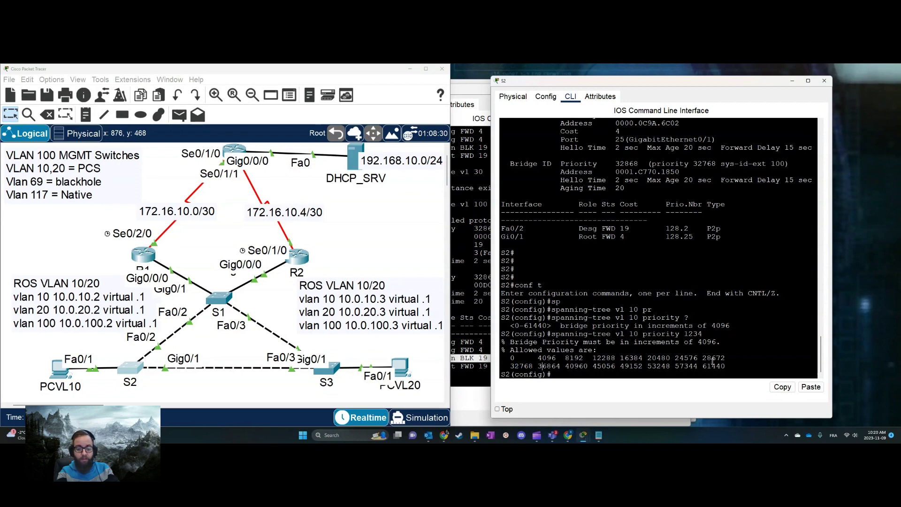
- Copy the priority value 28672 from S2's list of allowed values
left_click_drag(701, 359, 732, 358)
key("ctrl+c")
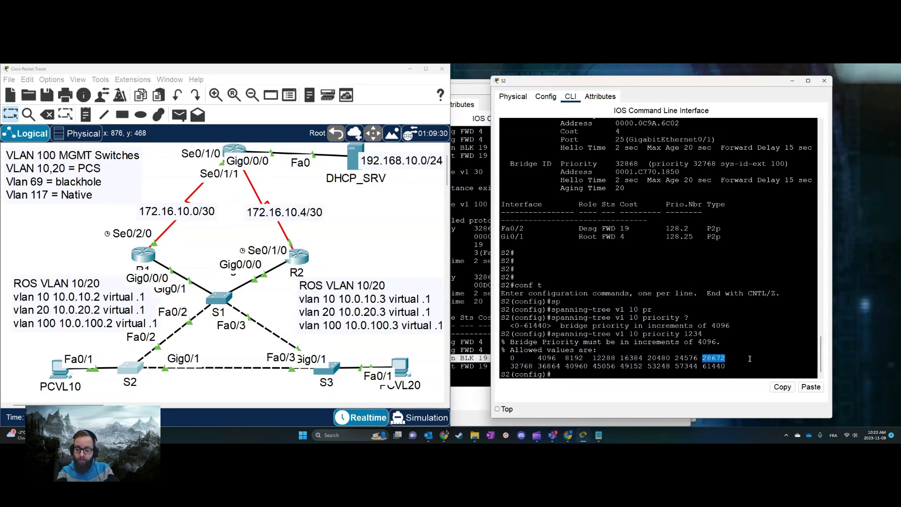
right_click(717, 358)
left_click(717, 361)
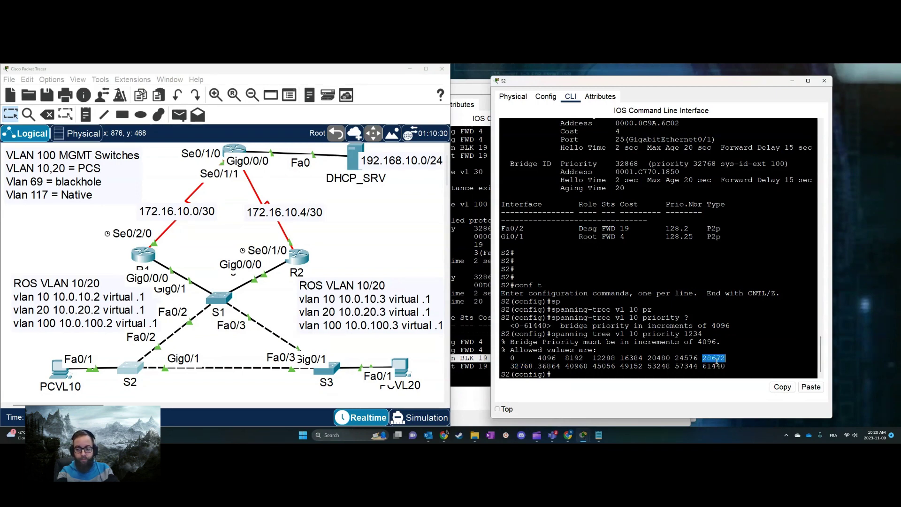
left_click(717, 361)
- Set S2's spanning-tree priority for VLAN 10 to the copied value 28672
key("Up")
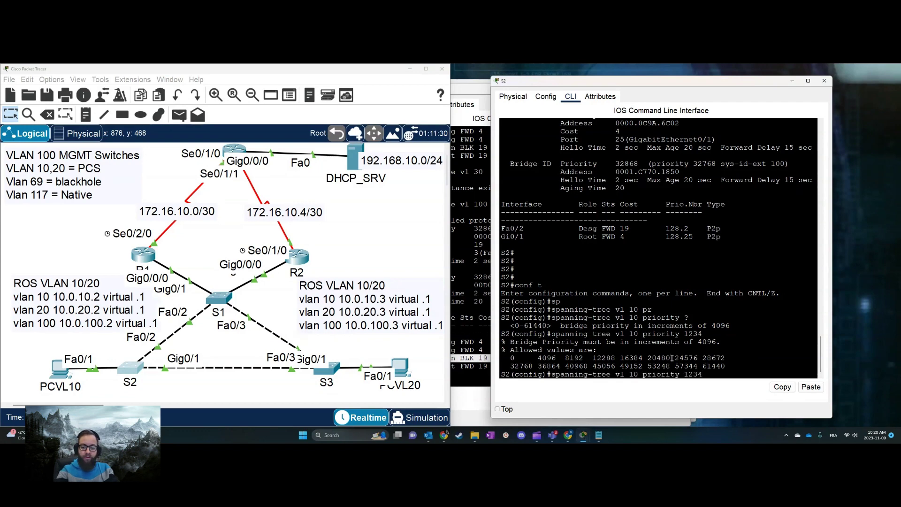
key("BackSpace")
key("BackSpace")
key("BackSpace")
key("BackSpace")
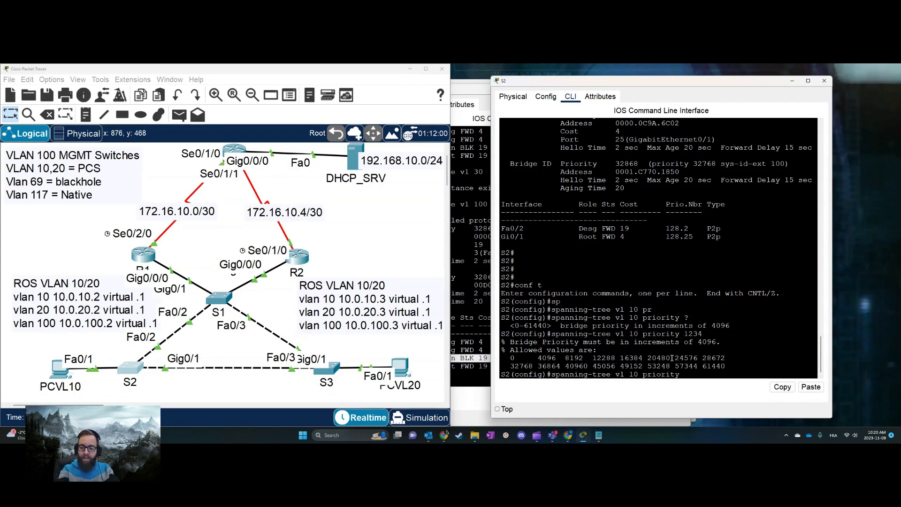
right_click(613, 362)
left_click(631, 382)
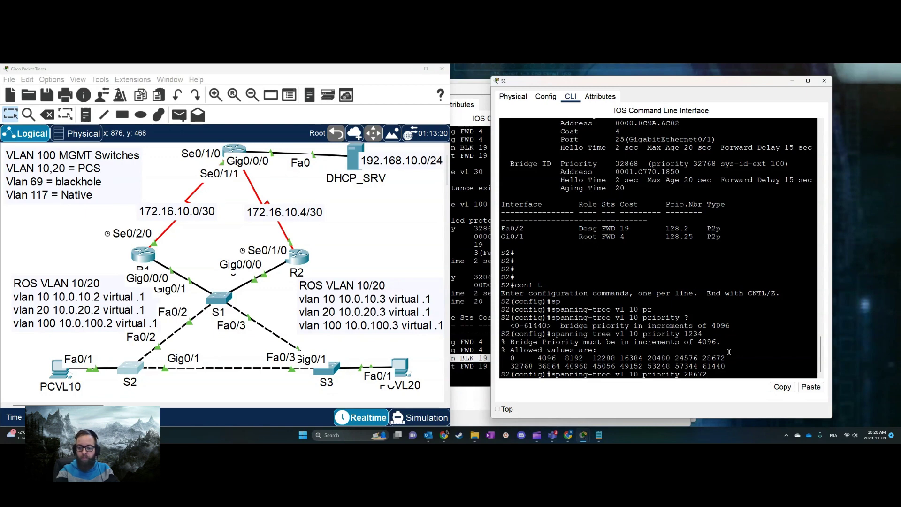
key("Return")
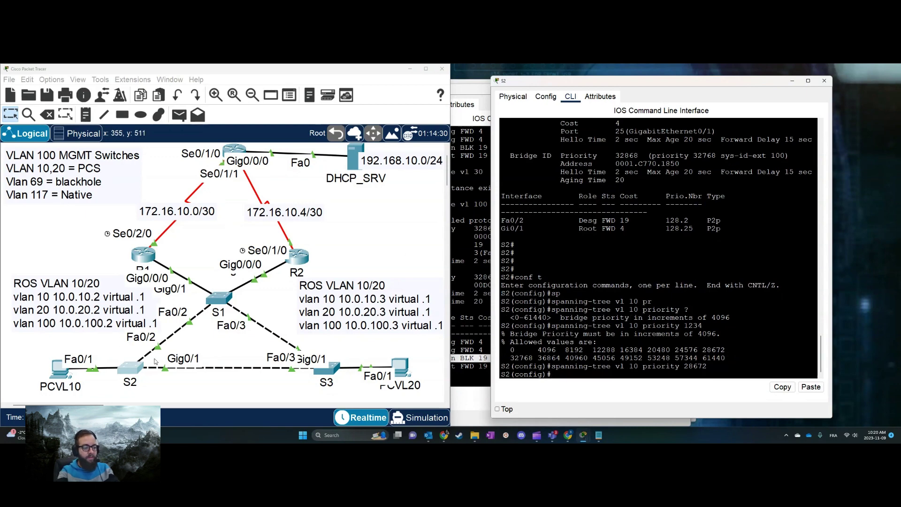
- Bring up S3's command line and enter global configuration mode
left_click(331, 375)
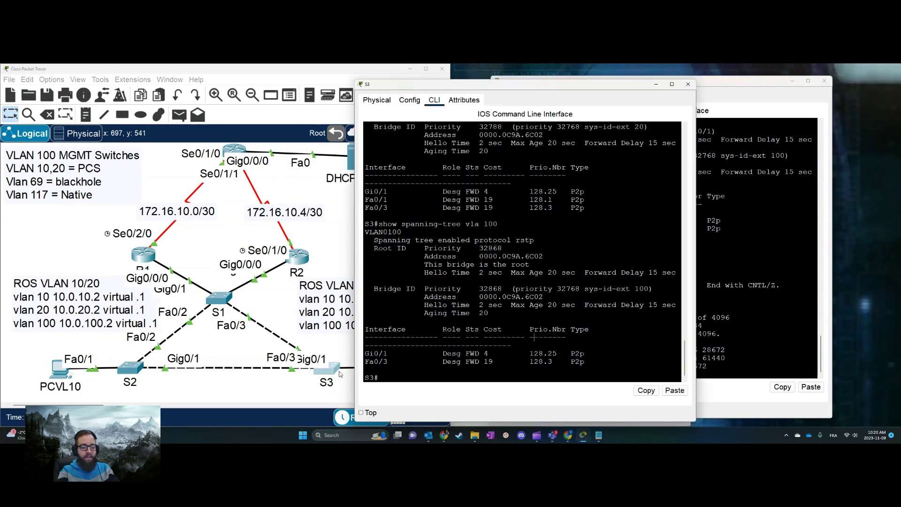
type("conf t")
key("Return")
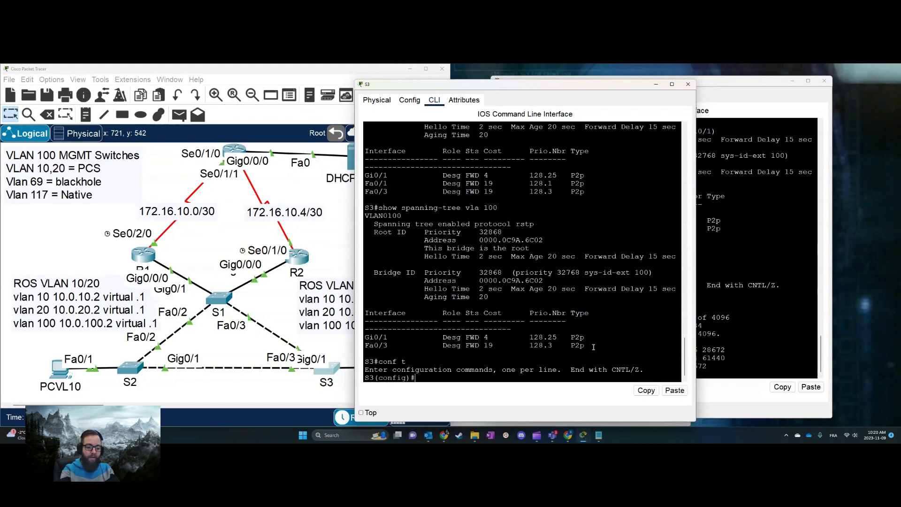
- Try to apply the value 28672 to VLAN 20's spanning tree on S3 without the priority keyword
type("spanning-tree vl 20")
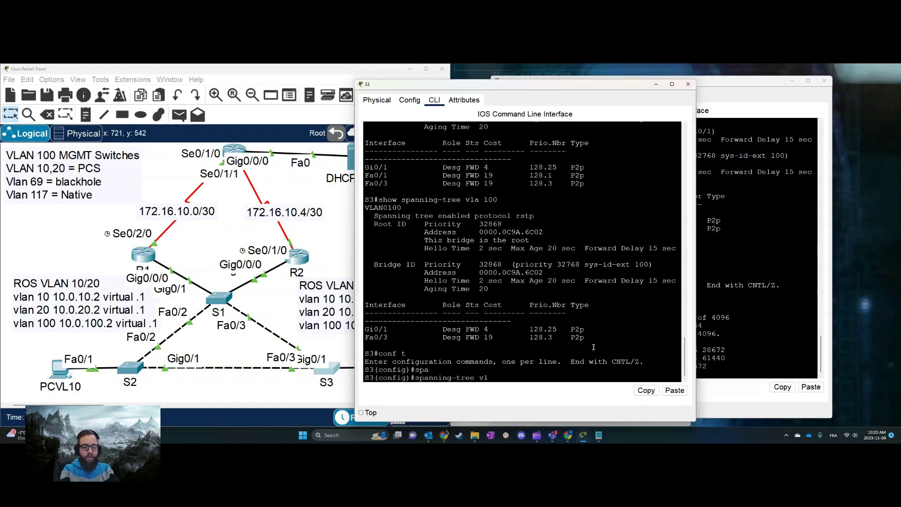
right_click(542, 332)
left_click(563, 351)
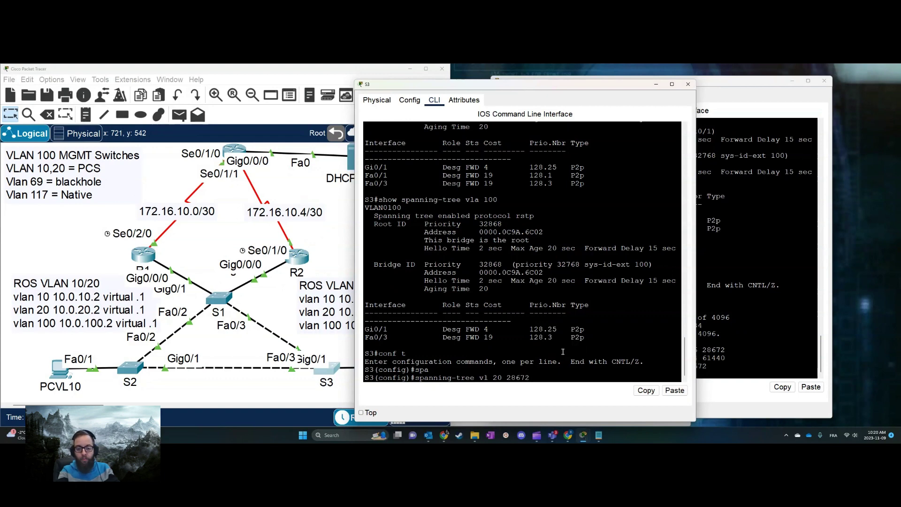
key("Return")
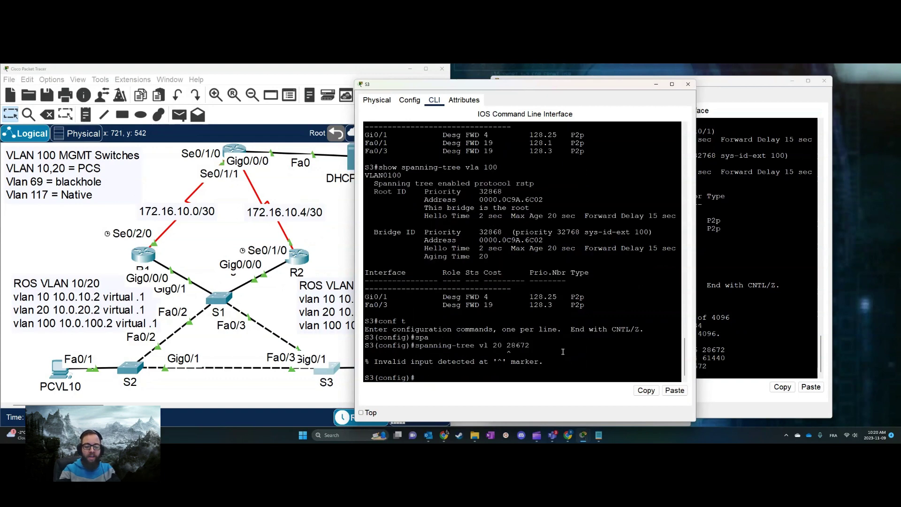
- Reissue S3's VLAN 20 spanning-tree command with the pri keyword inserted, setting the priority to 28672
key("Up")
key("Left")
key("Left")
key("Left")
key("Left")
key("Left")
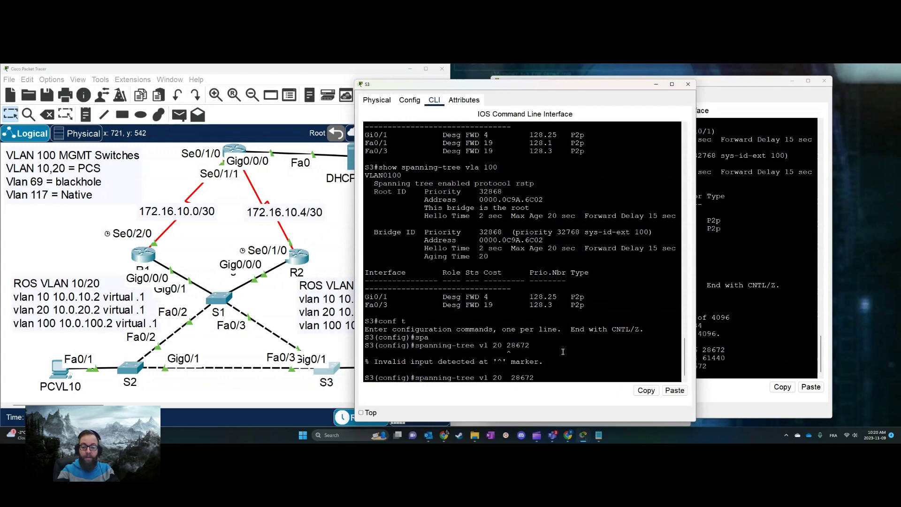
type("pri")
key("Return")
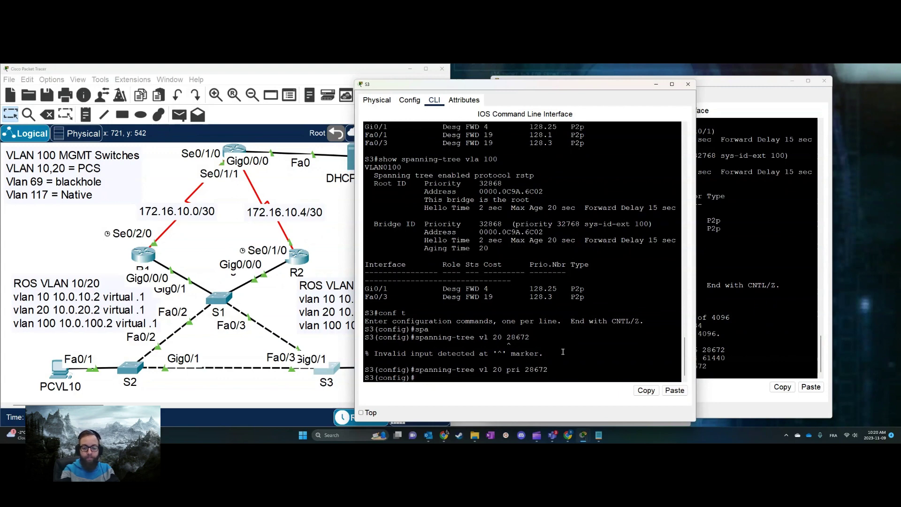
- Bring up S1's command line and enter global configuration mode
left_click(216, 297)
key("Up")
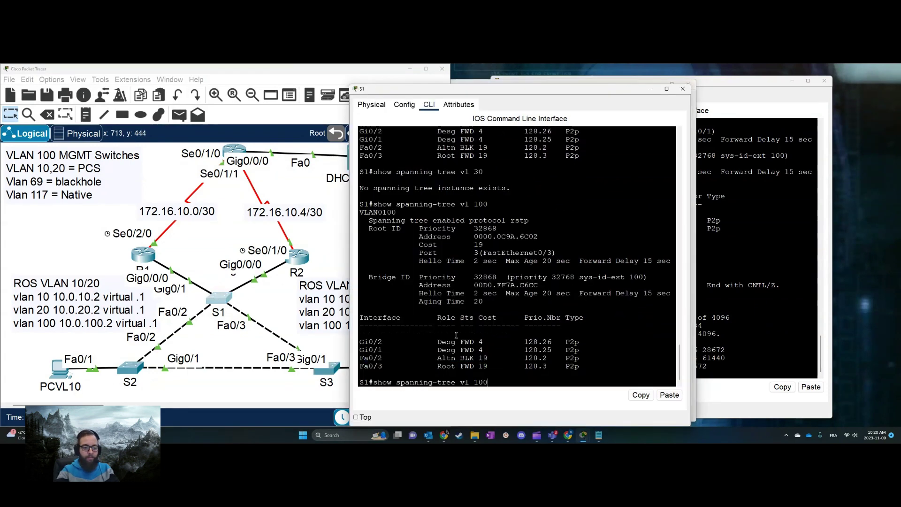
key("Down")
type("conf t")
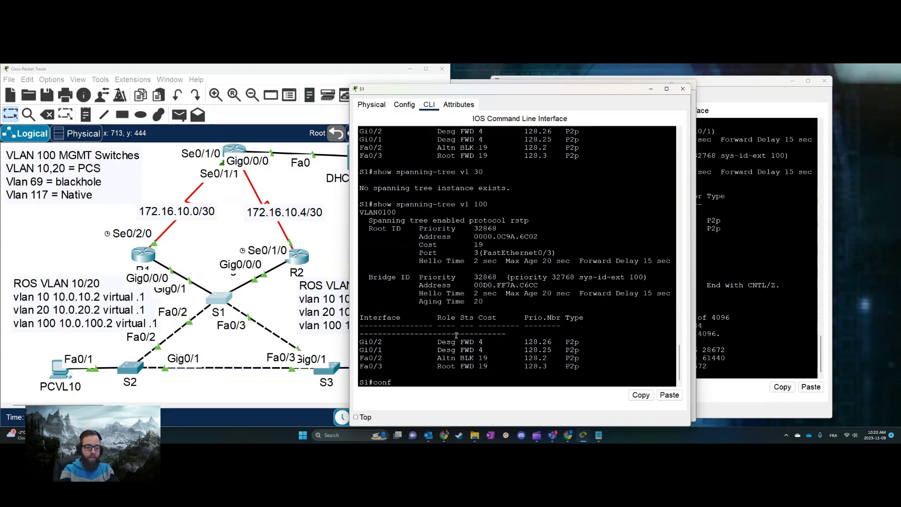
key("Return")
- Set S1's spanning-tree priority for VLAN 100 to the copied value 28672
type("sp")
key("Tab")
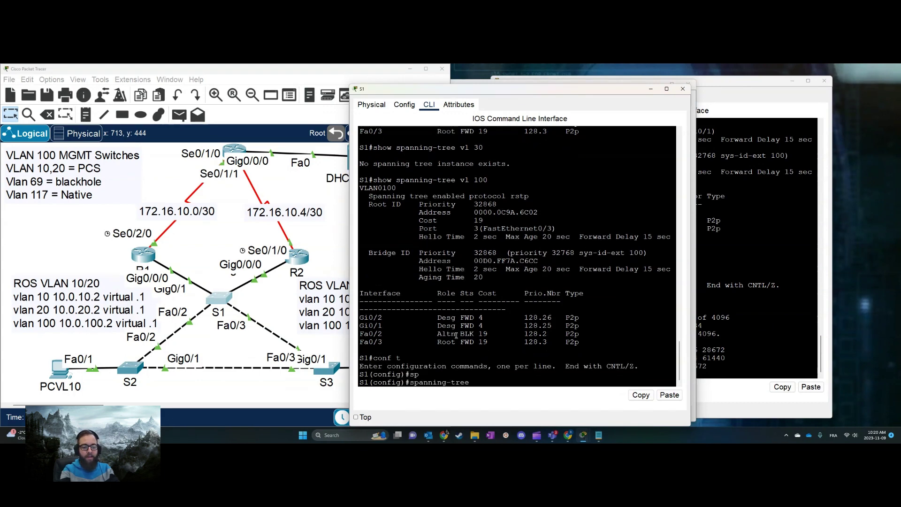
type("vla 100 pr")
key("Tab")
right_click(496, 334)
left_click(516, 346)
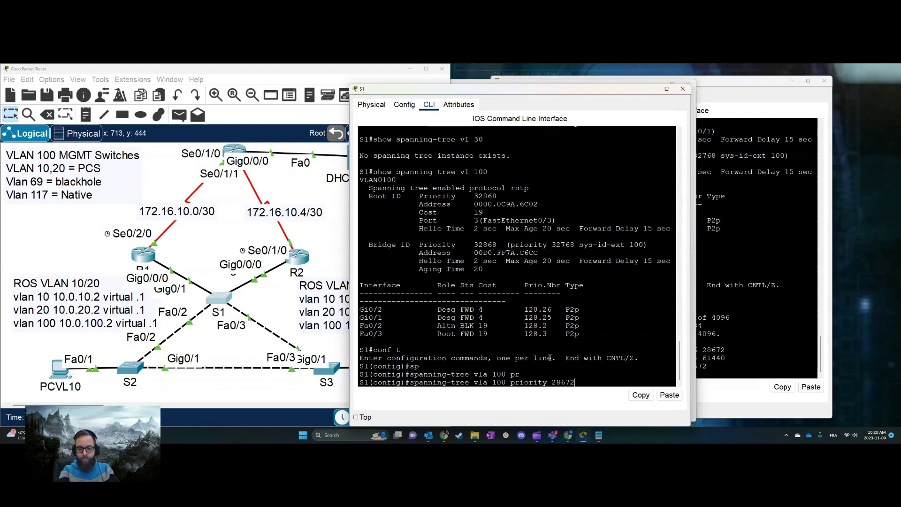
key("Return")
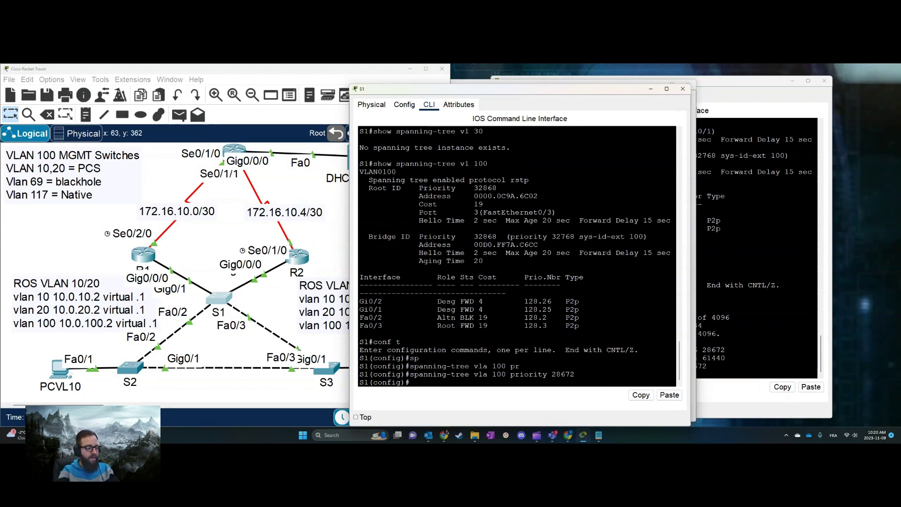
- End configuration mode on S1 to return to the privileged EXEC prompt
left_click(222, 297)
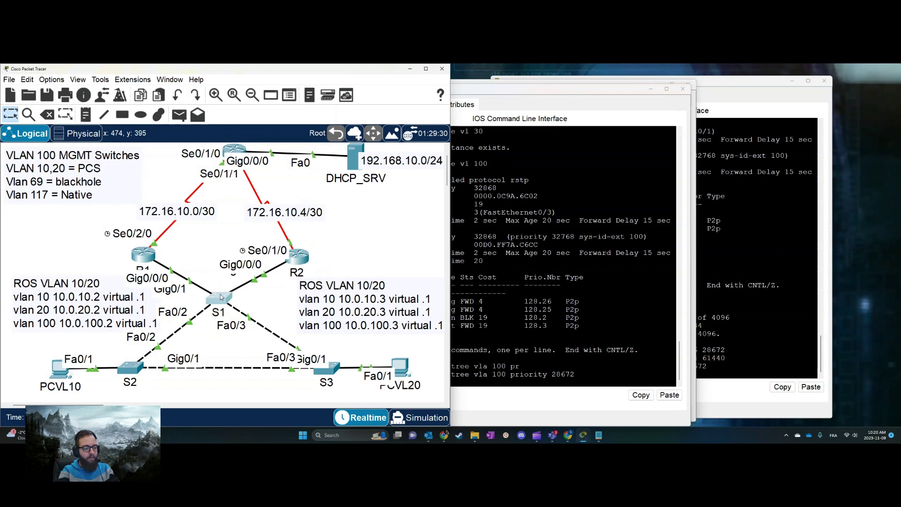
left_click(525, 316)
type("end")
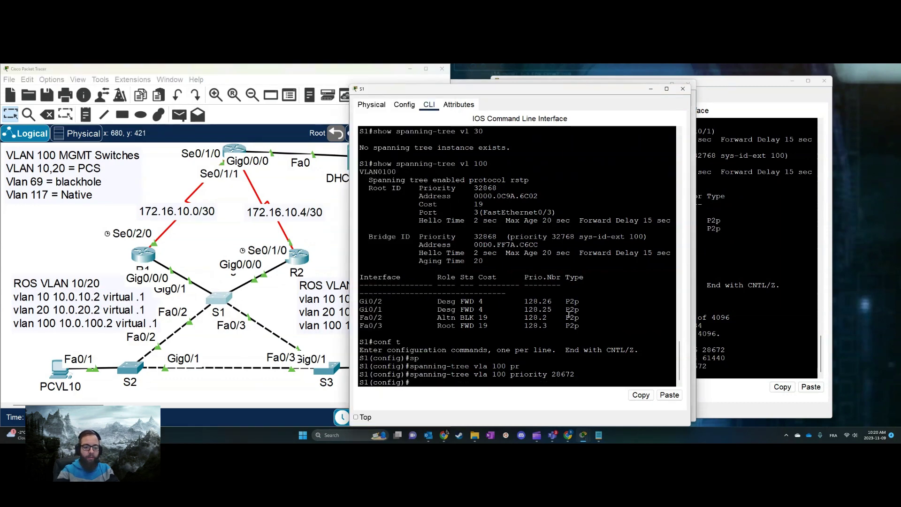
key("Return")
key("Return")
key("Return")
key("Return")
- Display S1's spanning-tree details for VLAN 100 and check the Root ID section
type("s")
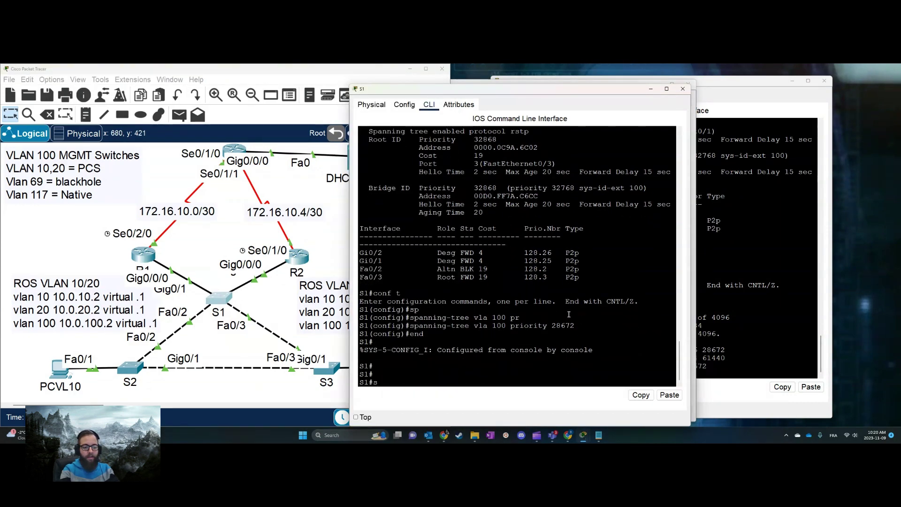
key("Up")
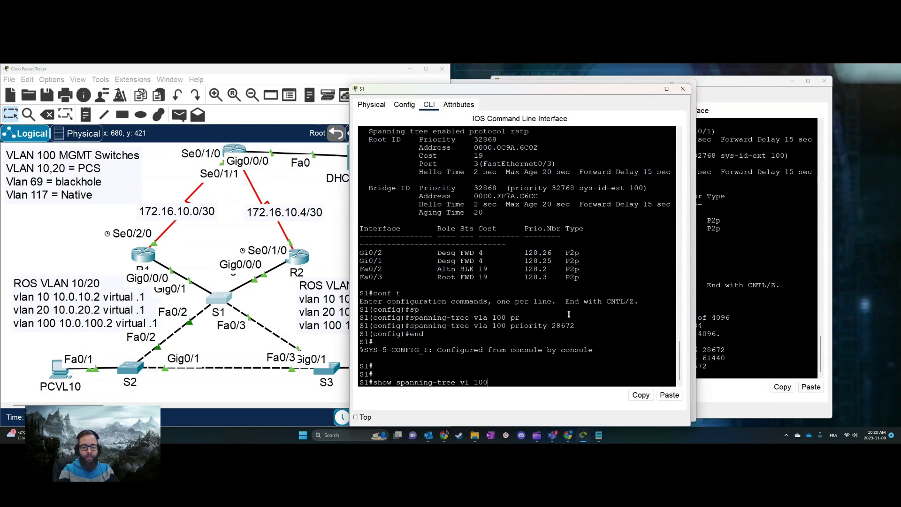
key("Return")
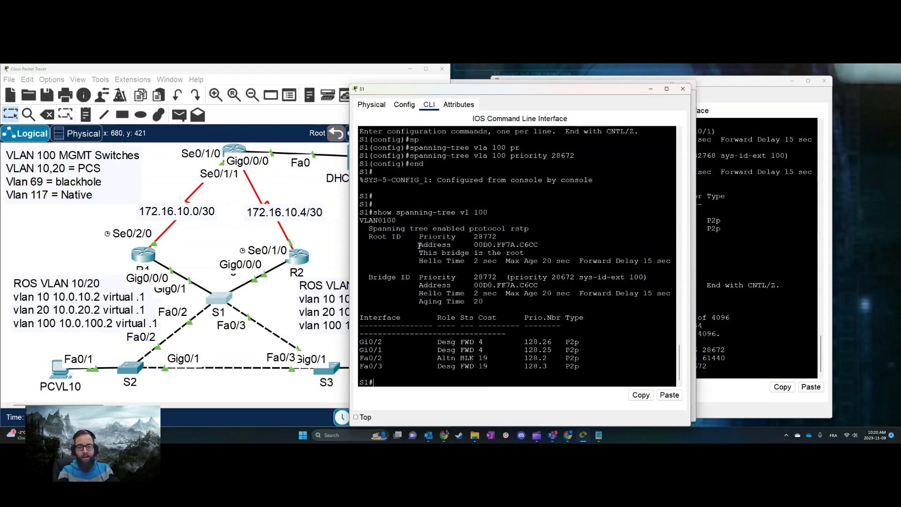
left_click_drag(419, 253, 526, 253)
left_click(527, 253)
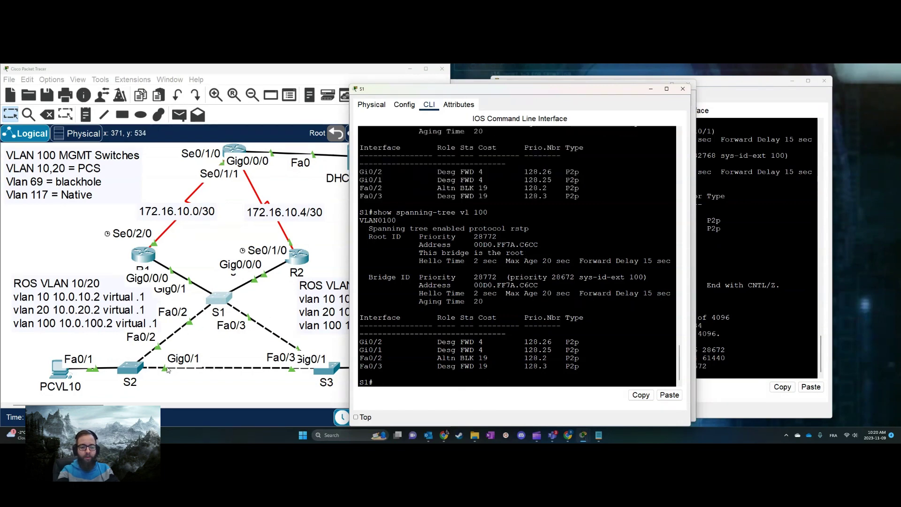
- Bring up S2's command line and exit global configuration mode
left_click(130, 368)
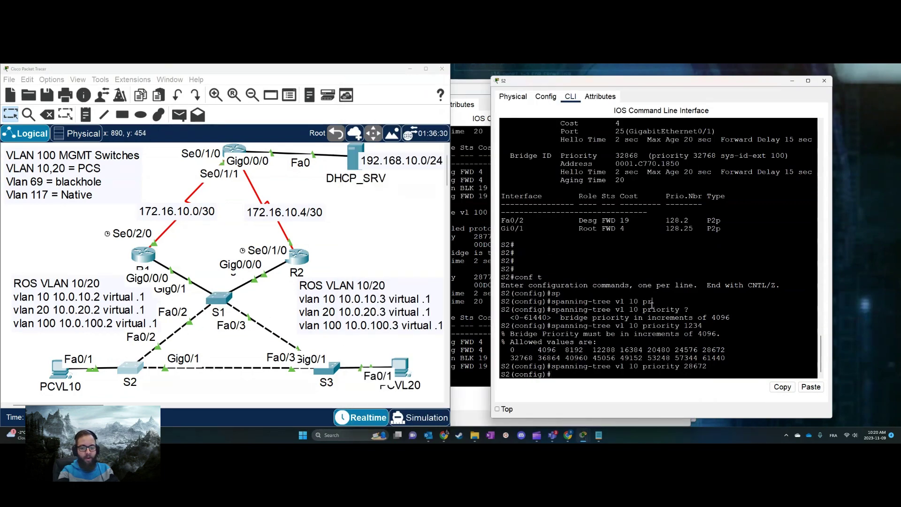
key("Up")
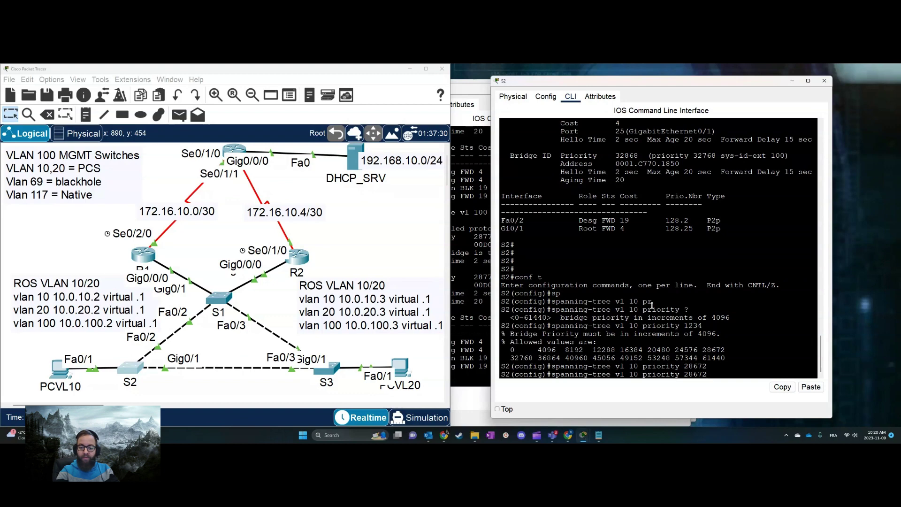
key("Down")
type("exit")
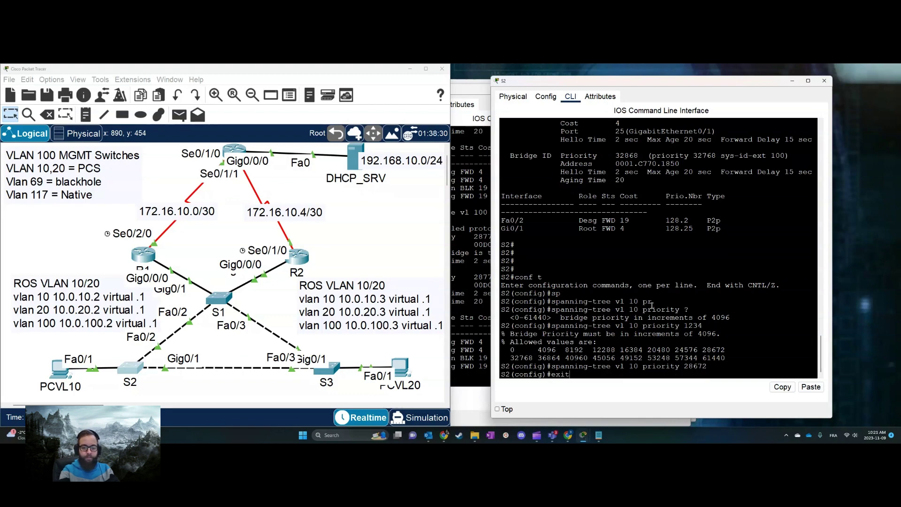
key("Return")
- Display S2's spanning-tree details for VLAN 100 and check the roles of its interfaces
type("s")
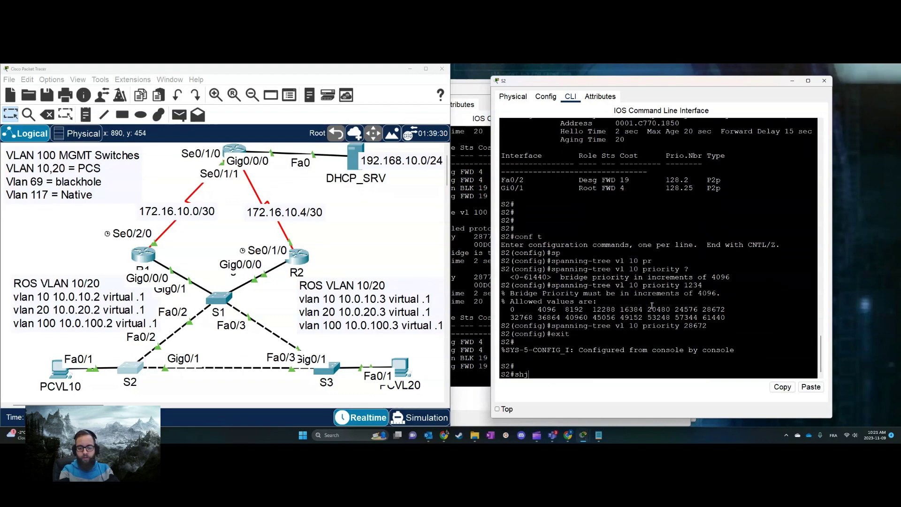
type("hj")
key("Up")
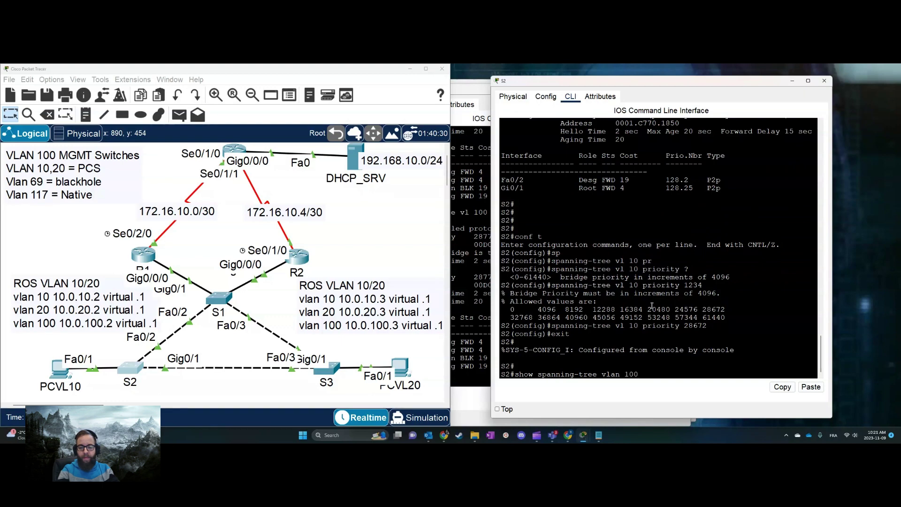
key("Return")
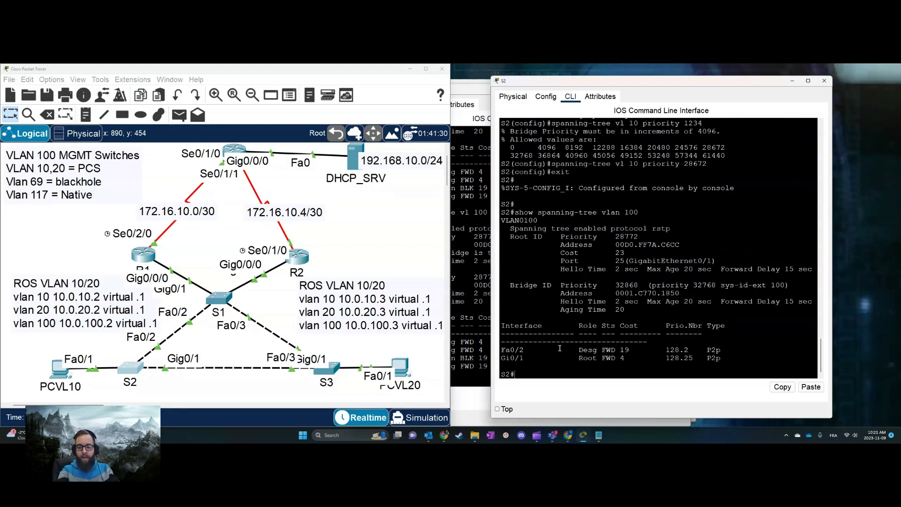
left_click_drag(502, 350, 707, 358)
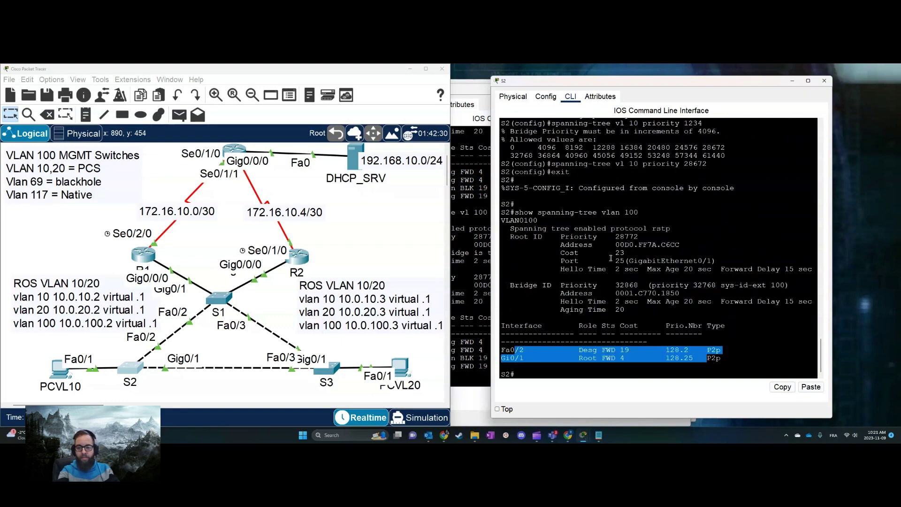
- Display S2's spanning-tree details for VLAN 10 by reusing the previous show command
left_click(674, 256)
key("Up")
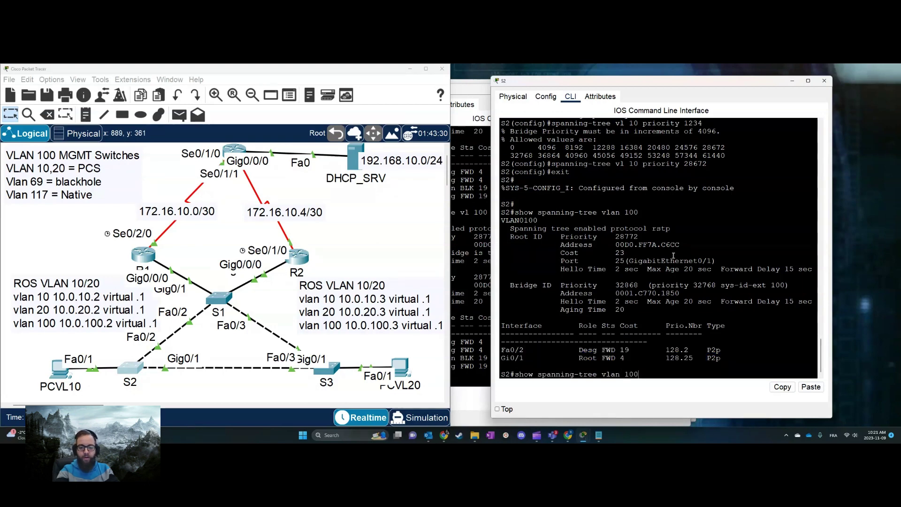
key("Return")
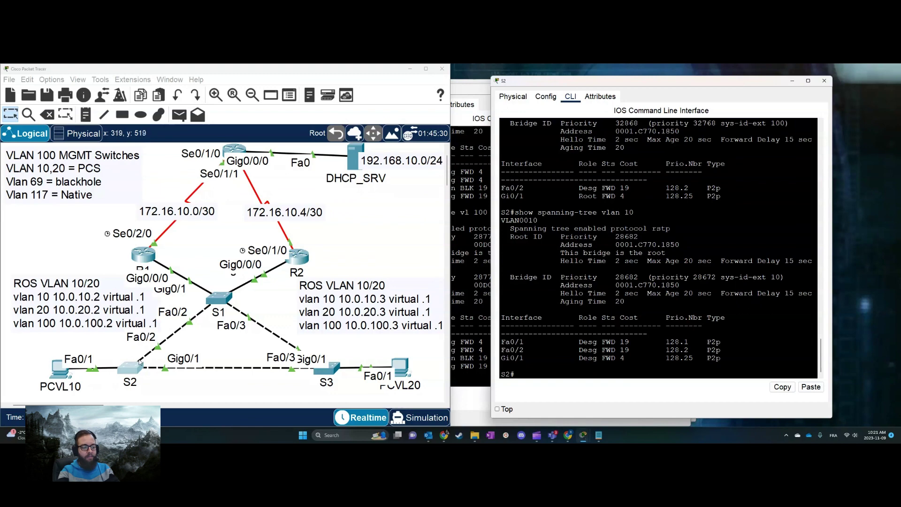
- Bring up S3's command line and exit global configuration mode
left_click(331, 365)
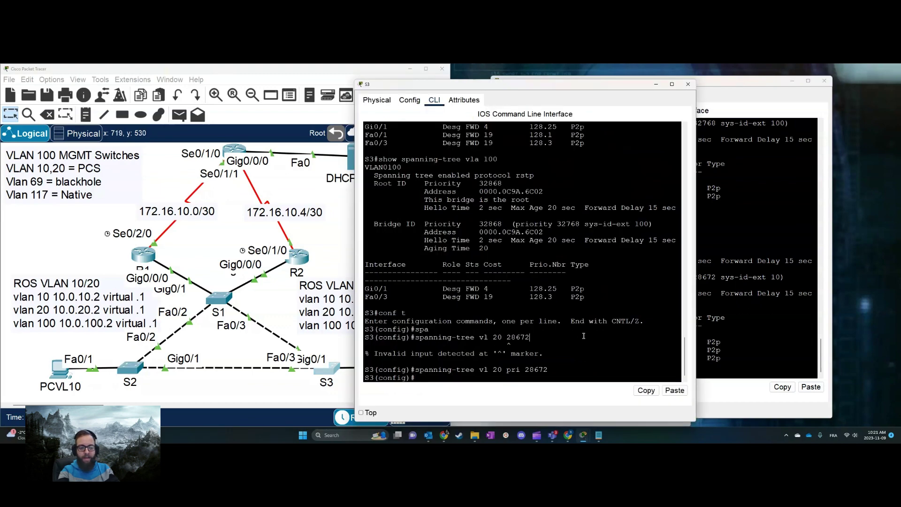
type("exit")
key("Return")
key("Return")
key("Return")
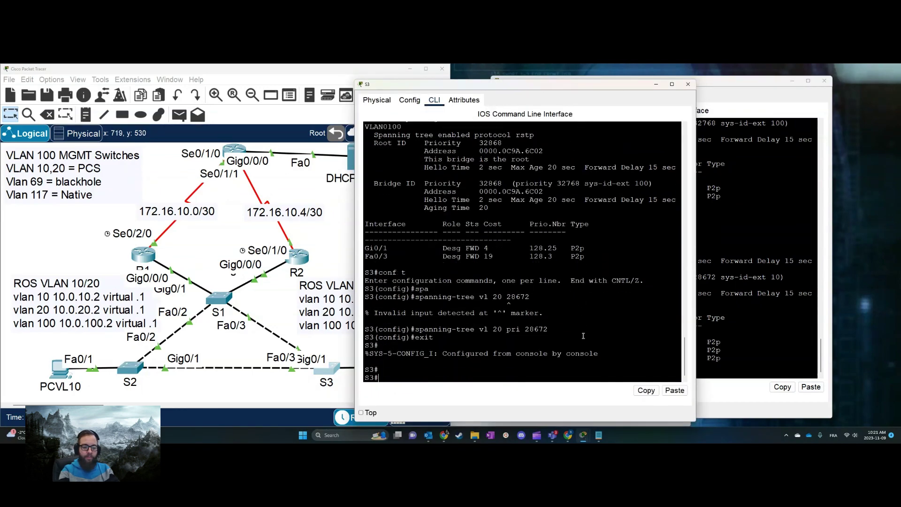
- Display S3's spanning-tree details for VLAN 20
type("show")
key("Tab")
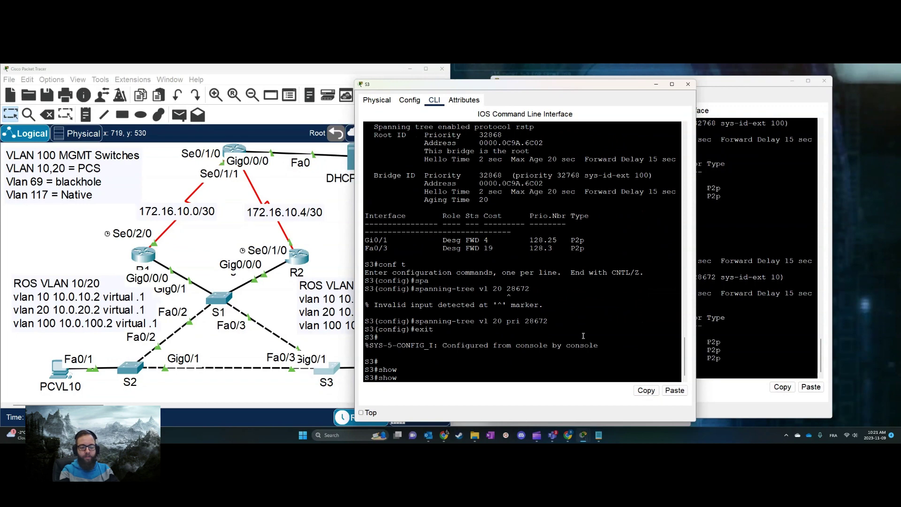
type("sp")
key("Tab")
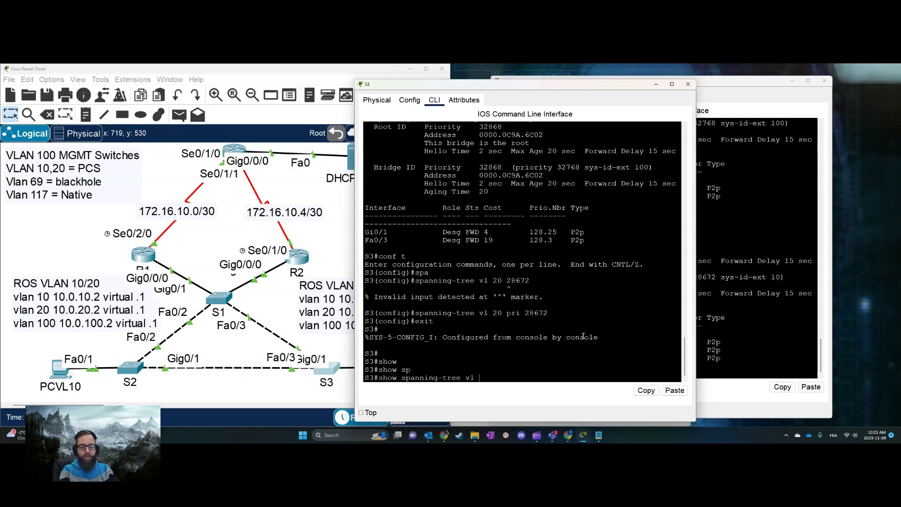
type("vl 20")
key("Return")
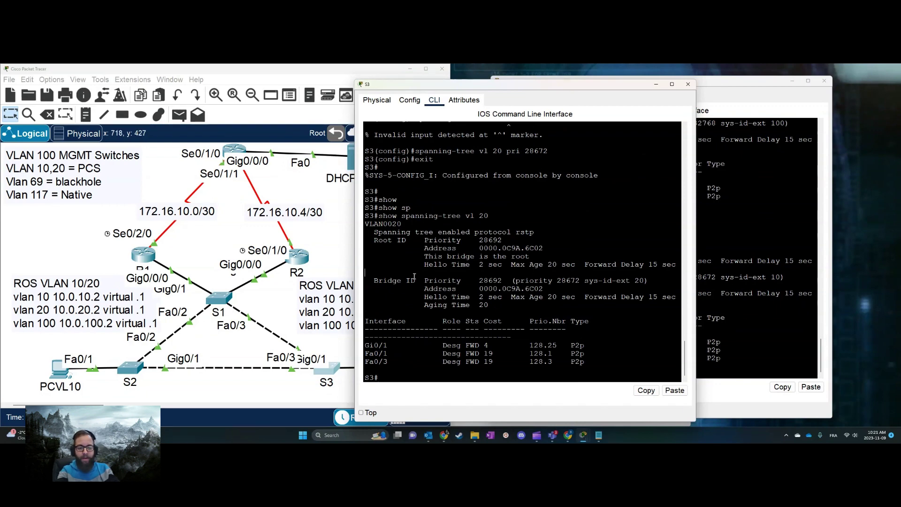
- Show S1's running configuration and examine its spanning-tree mode, extend system-id and VLAN 100 priority lines
left_click(230, 301)
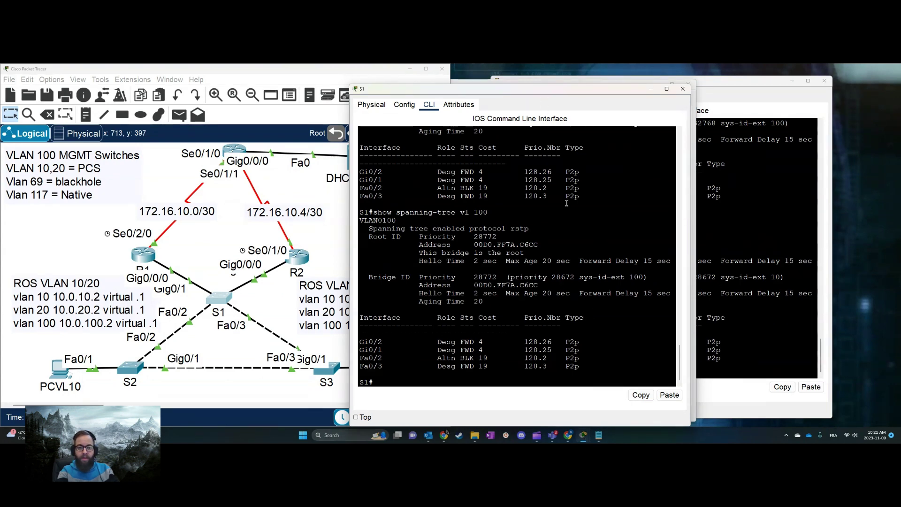
type("show run")
key("Return")
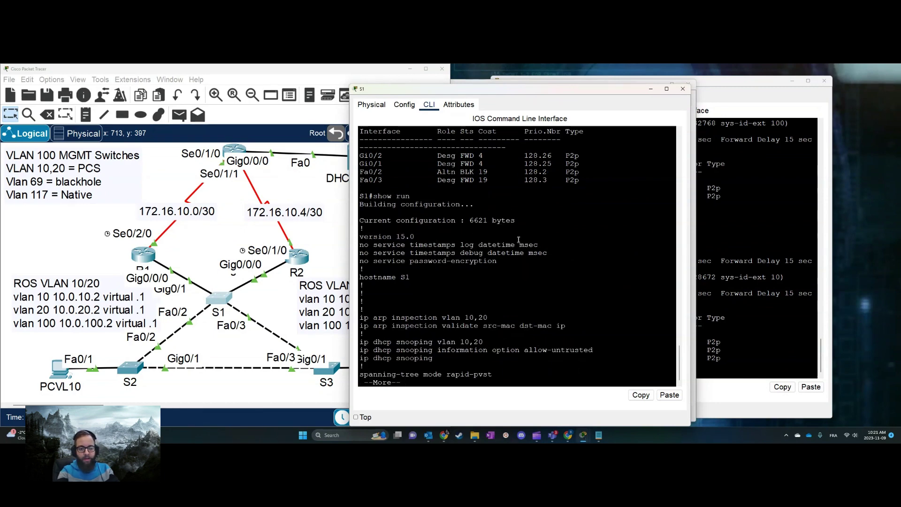
key("space")
scroll(440, 212, "up", 7)
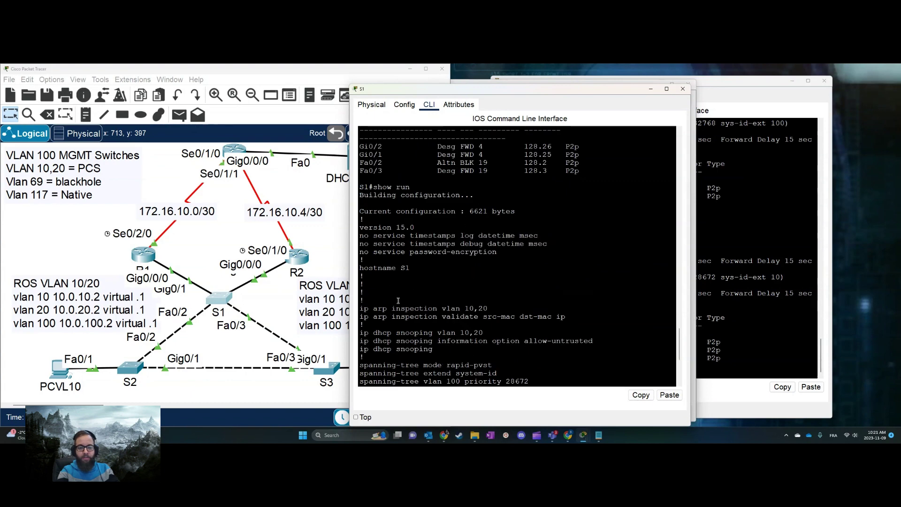
scroll(373, 250, "down", 2)
left_click_drag(383, 323, 546, 341)
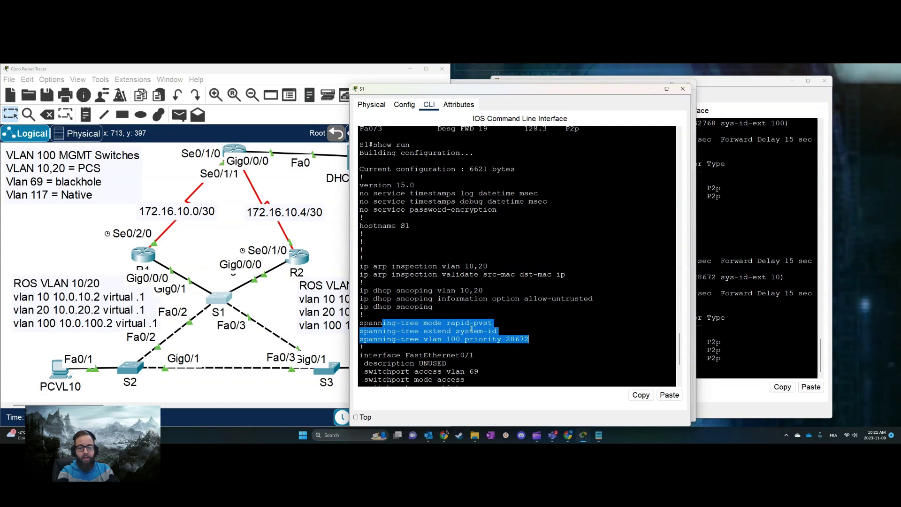
scroll(472, 328, "down", 4)
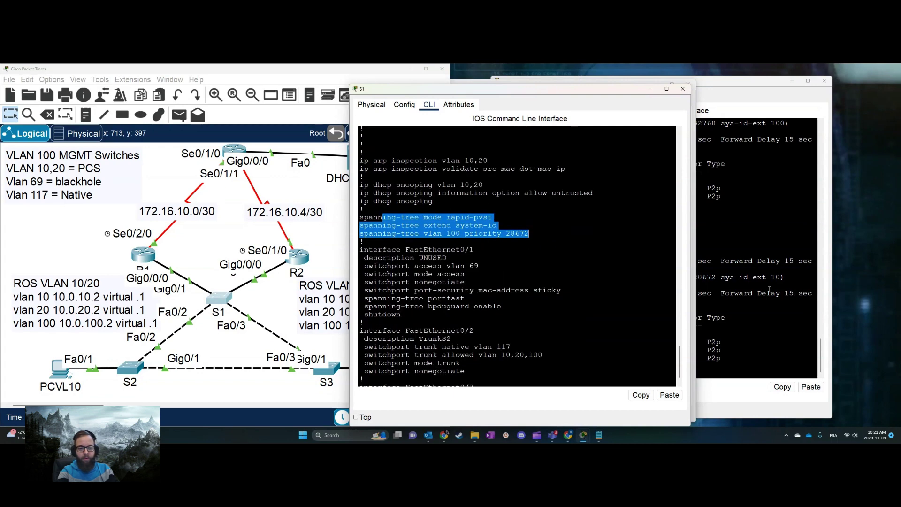
- Close the command-line windows of S1, S2 and S3 to leave only the network topology
left_click(726, 286)
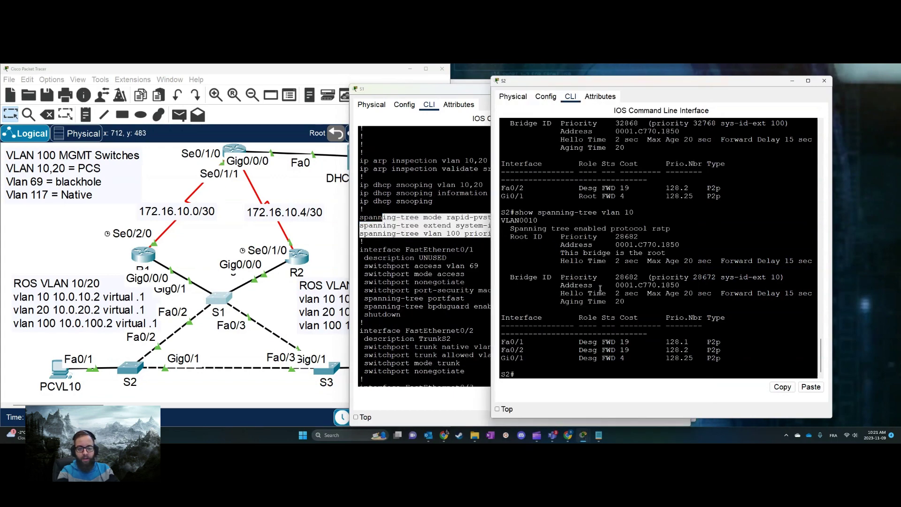
left_click(411, 284)
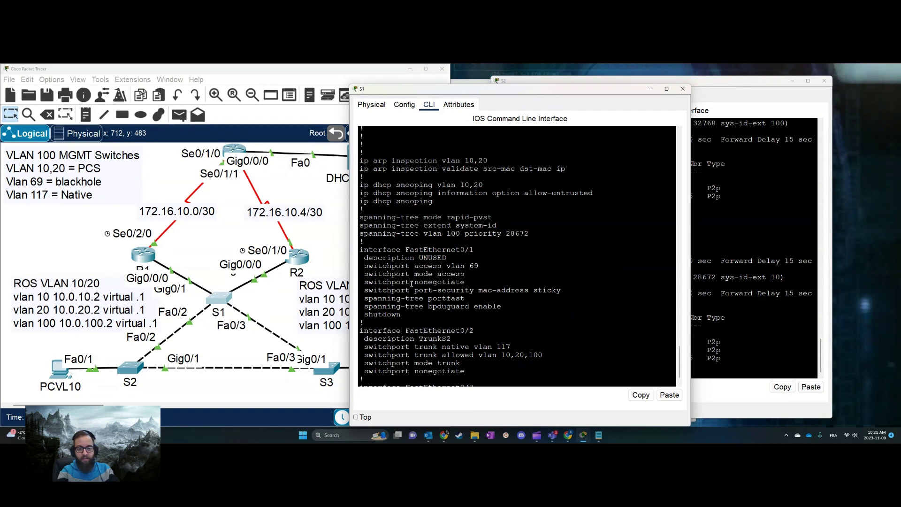
left_click_drag(500, 87, 623, 82)
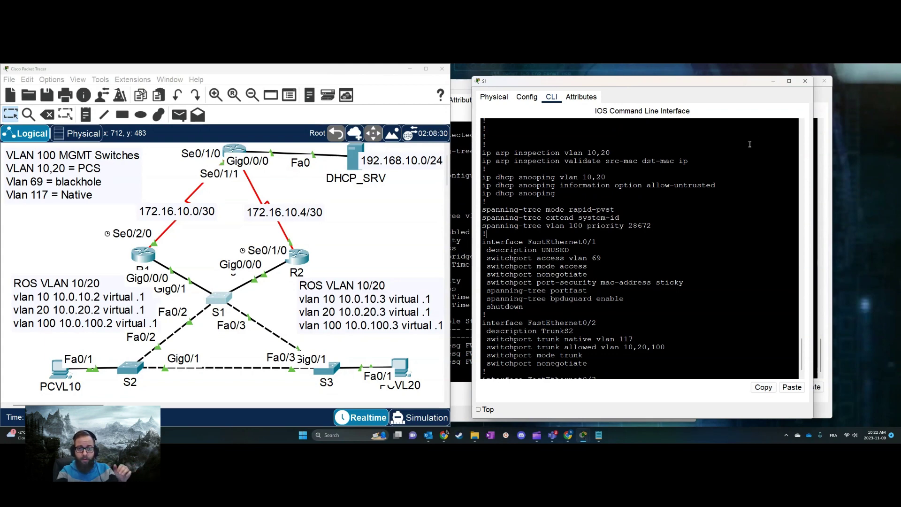
left_click(805, 87)
left_click(836, 81)
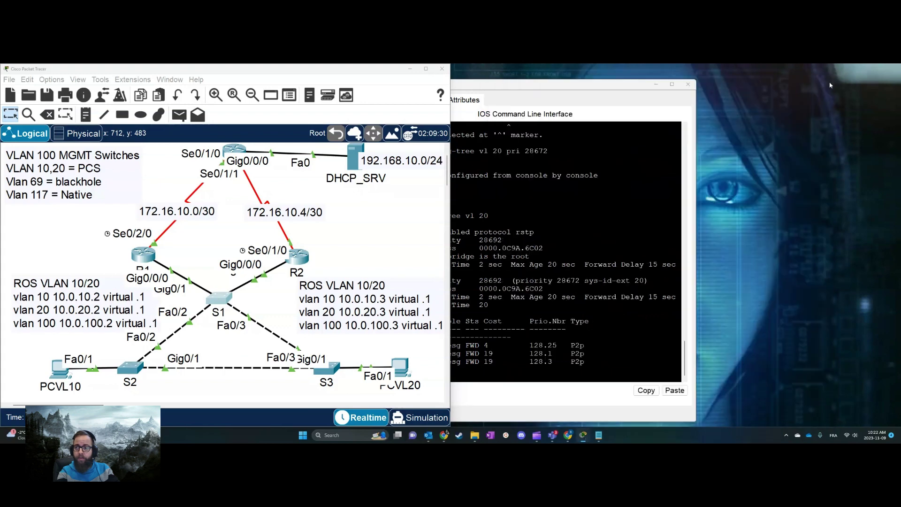
left_click(688, 84)
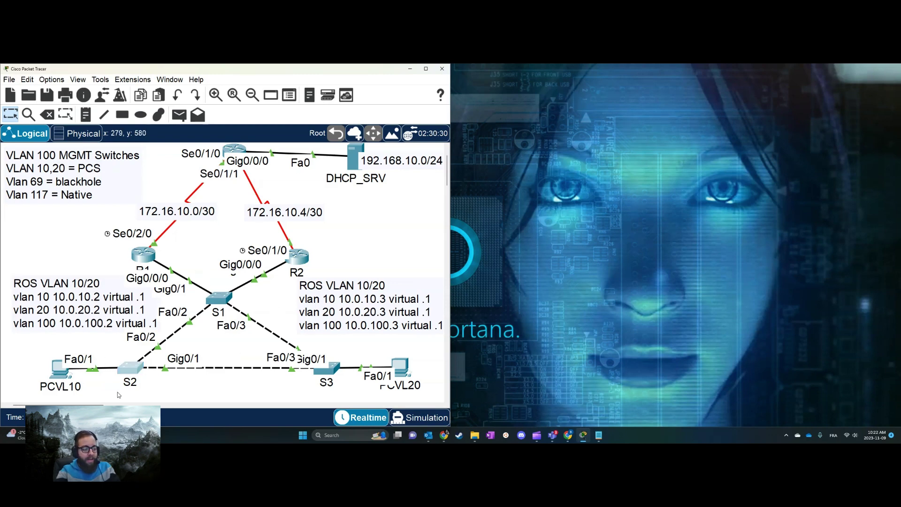
left_click(129, 370)
left_click(683, 90)
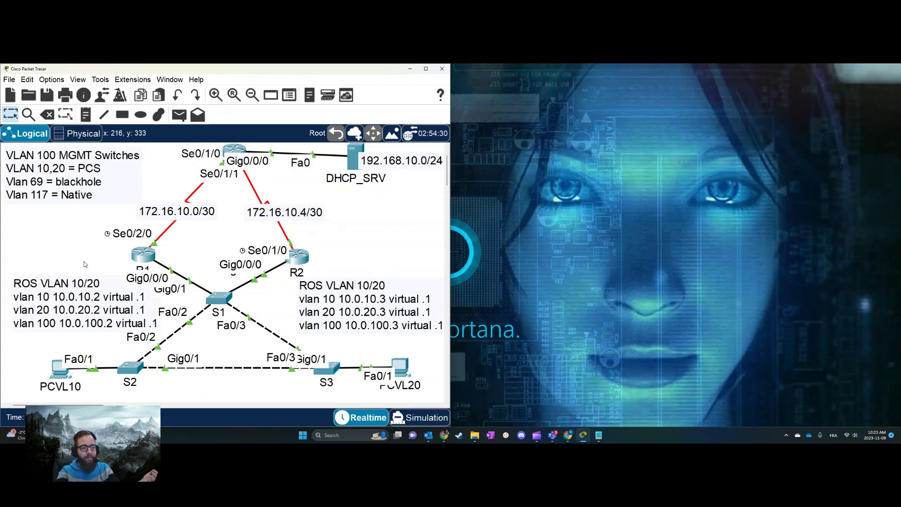
mouse_move(80, 258)
left_mouse_down()
mouse_move(301, 263)
mouse_move(413, 385)
mouse_move(414, 405)
mouse_move(396, 371)
mouse_move(67, 269)
left_mouse_up()
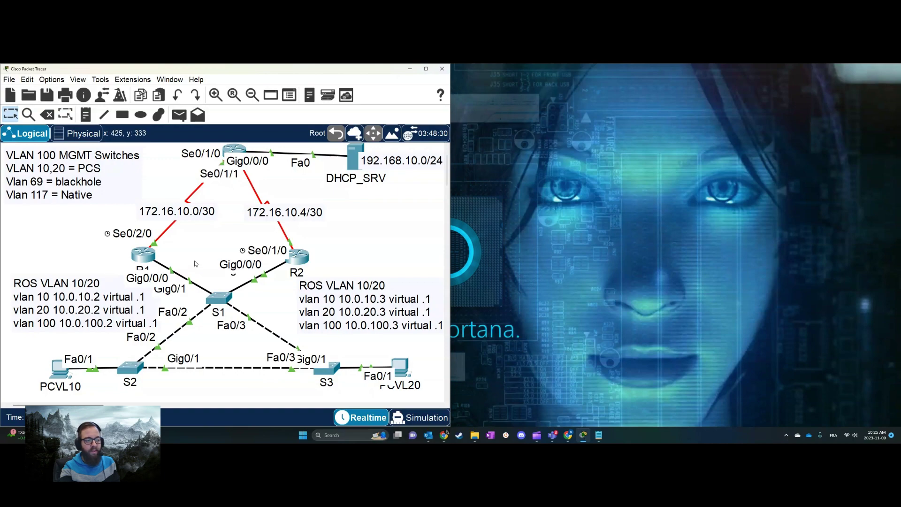
- Open R1's command line beside the topology and enter privileged EXEC mode
left_click(144, 254)
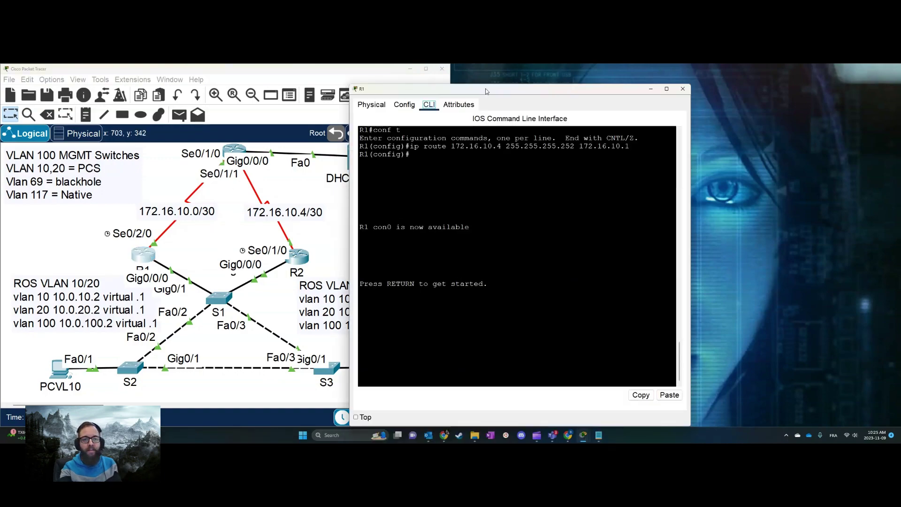
left_click_drag(486, 90, 621, 88)
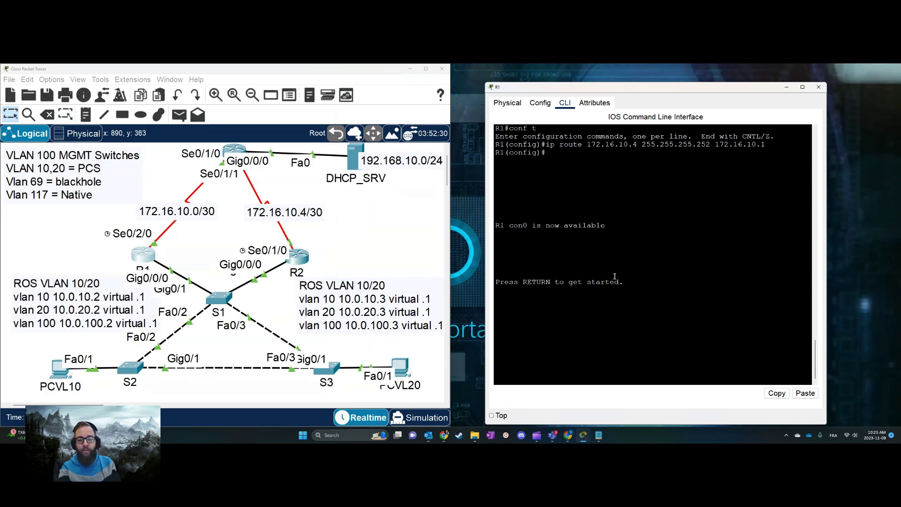
key("Return")
key("Return")
key("Return")
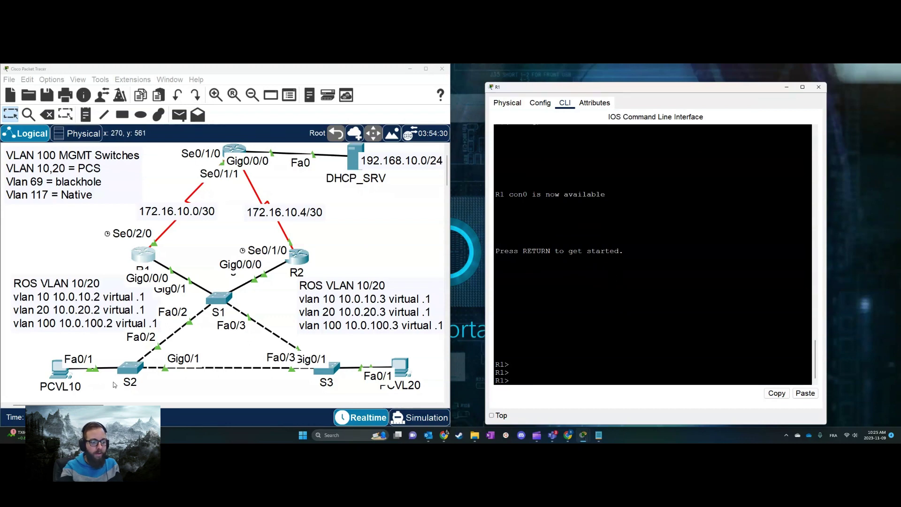
left_click(660, 292)
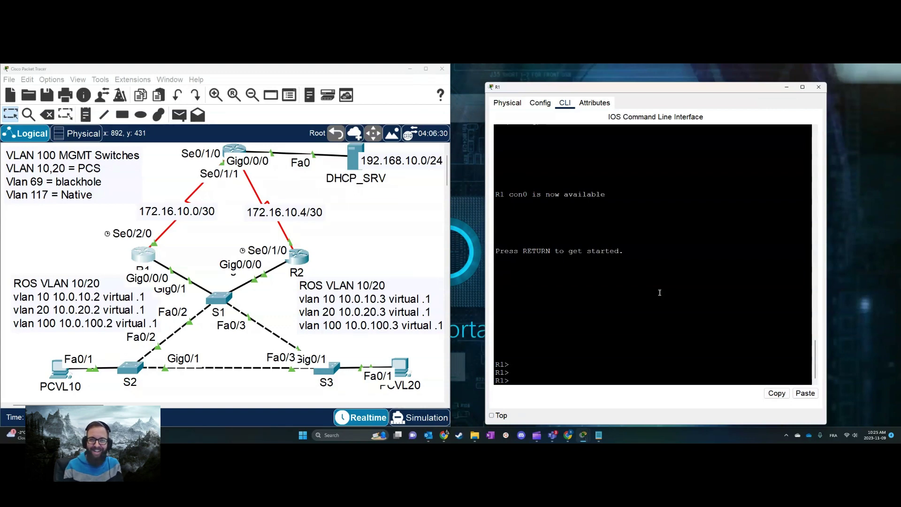
type("en")
key("Return")
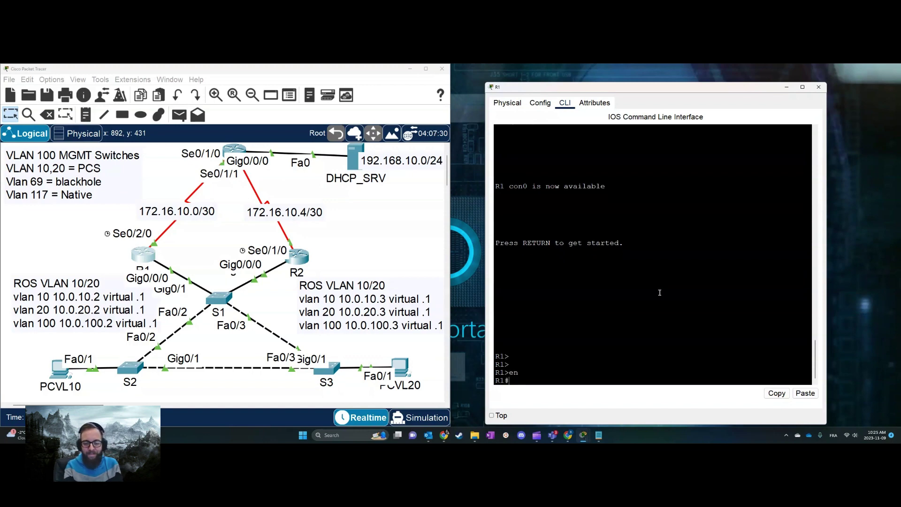
- Display R1's running configuration down to the GigabitEthernet0/0/0 subinterfaces
type("con")
key("BackSpace")
key("BackSpace")
key("BackSpace")
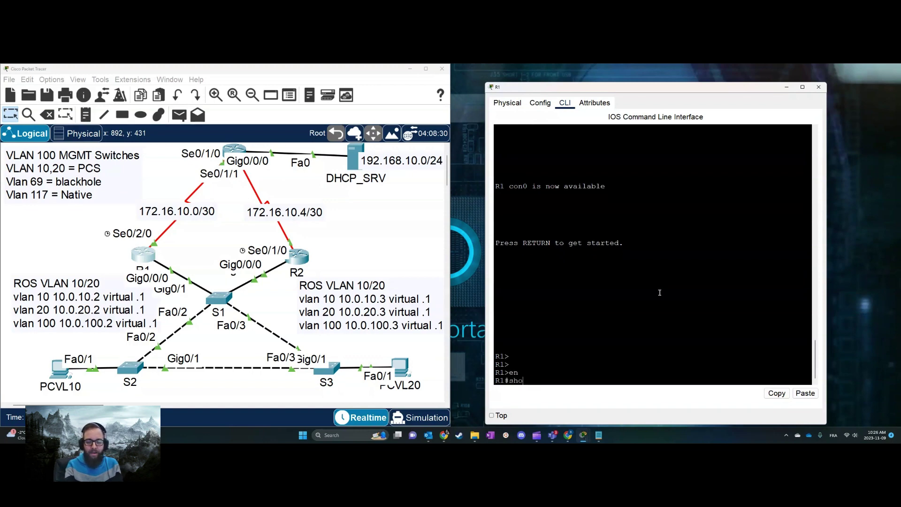
key("Return")
key("space")
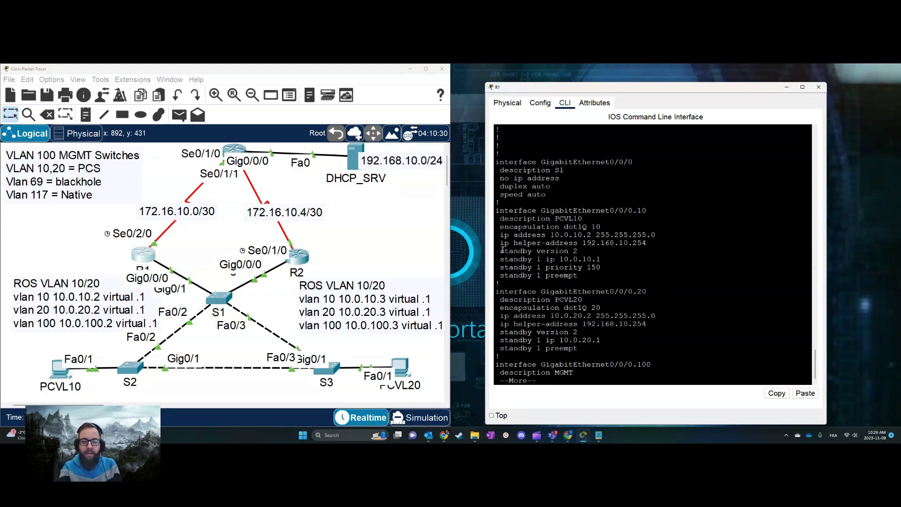
- Examine the ip helper-address lines of R1's subinterfaces 0/0/0.10 and 0/0/0.20
left_click_drag(500, 243, 675, 242)
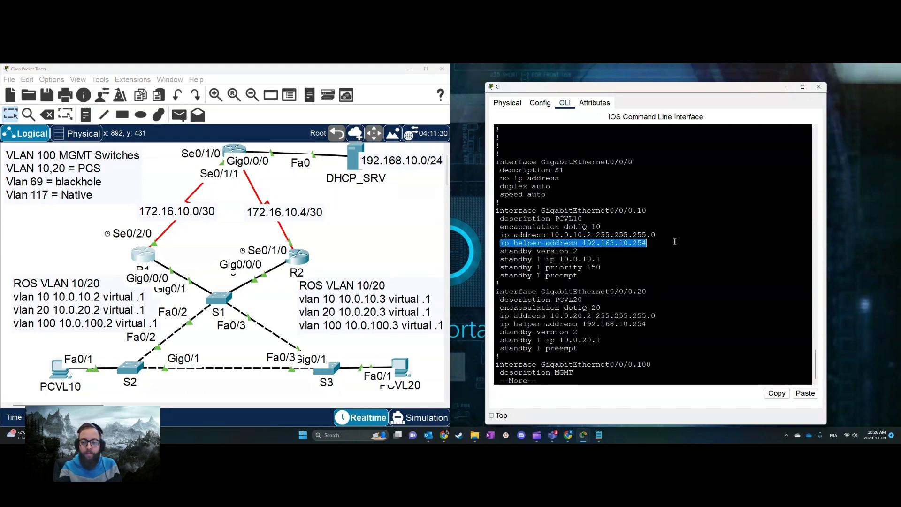
left_click_drag(610, 210, 647, 210)
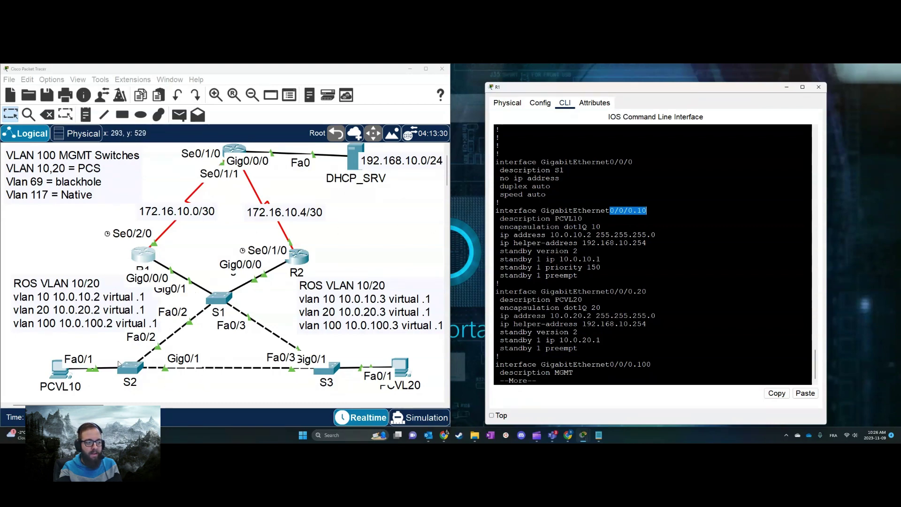
left_click_drag(606, 291, 674, 289)
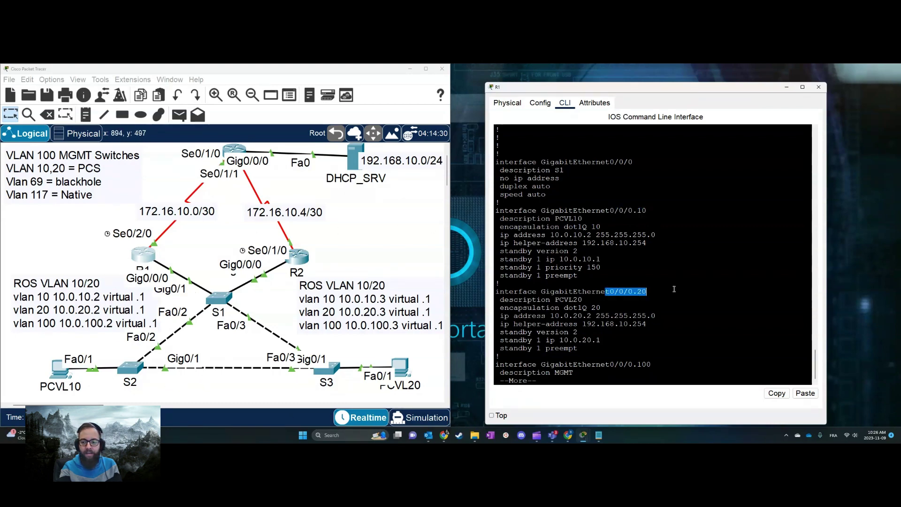
left_click_drag(504, 323, 644, 324)
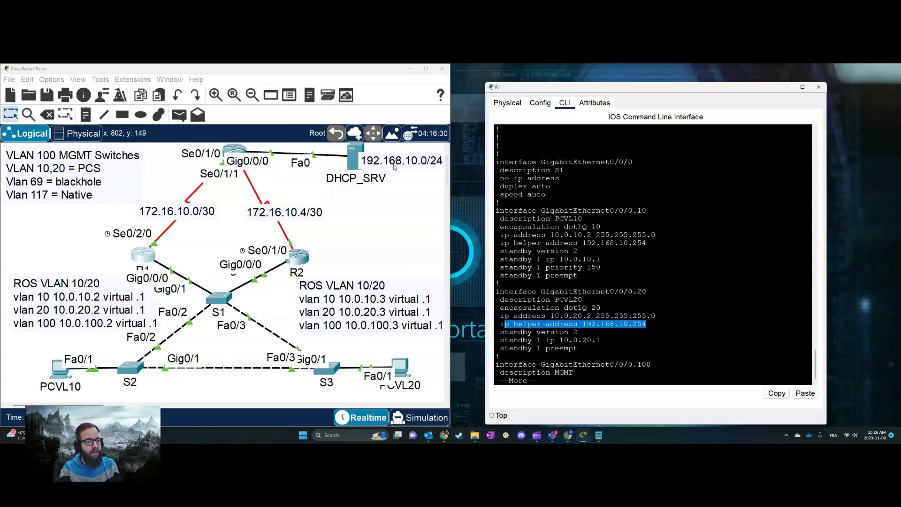
- Renew PCVL10's DHCP lease by switching its IP configuration to Static and back to DHCP, and close its window
left_click(52, 370)
left_click(391, 188)
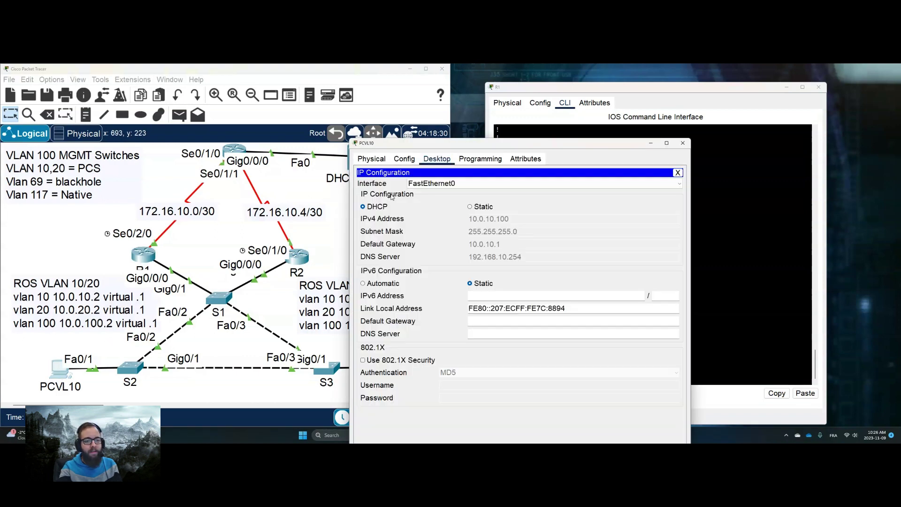
left_click(490, 207)
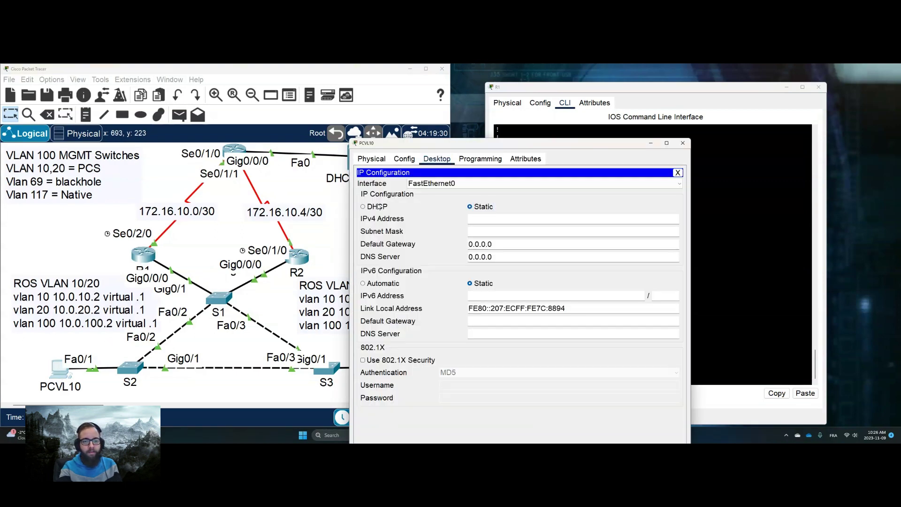
left_click(362, 206)
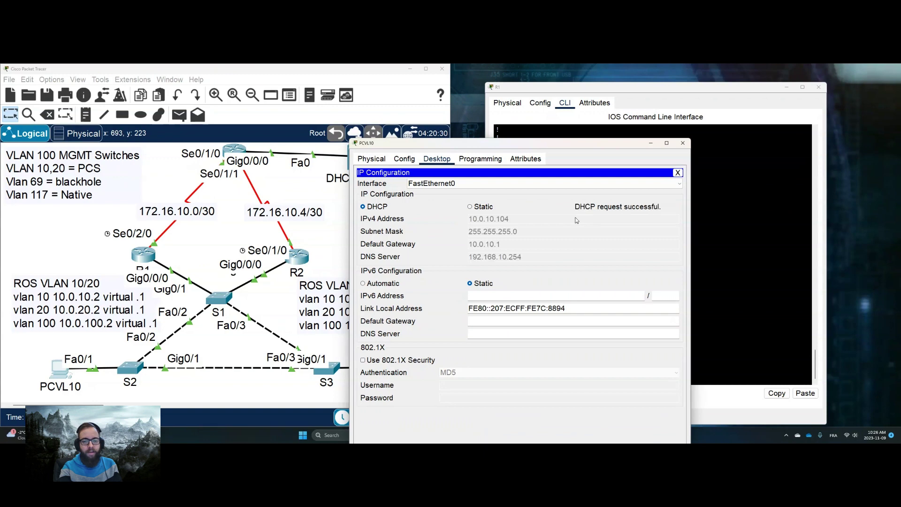
left_click(683, 142)
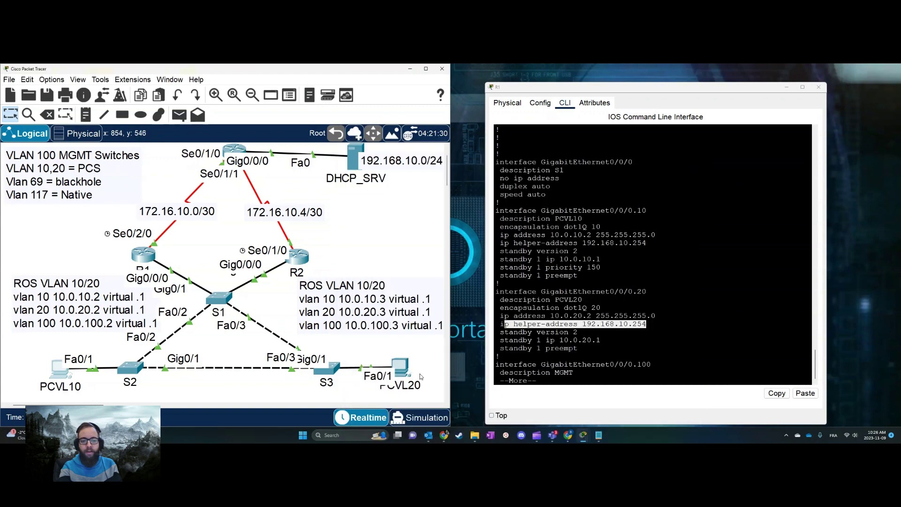
- Request a new DHCP address on PCVL20 by toggling its IP configuration from Static back to DHCP, and close its window
left_click(405, 365)
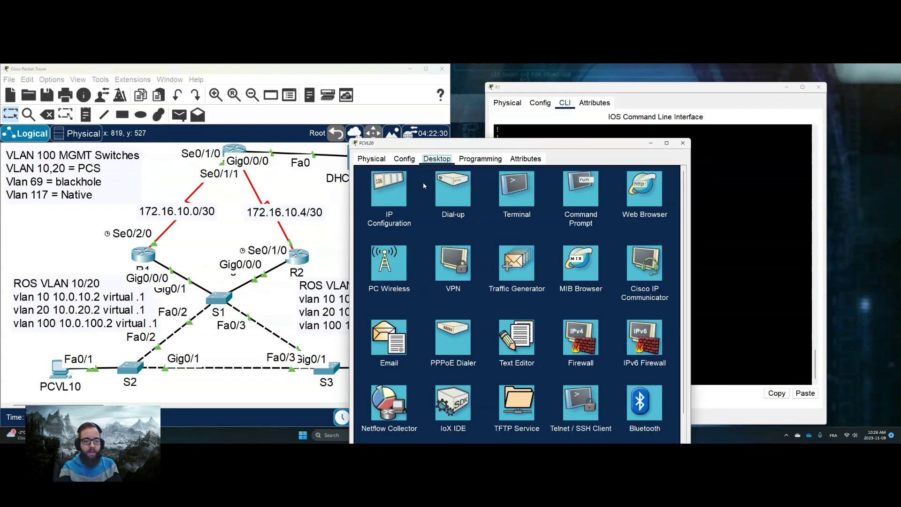
left_click(400, 202)
left_click(475, 209)
left_click(378, 207)
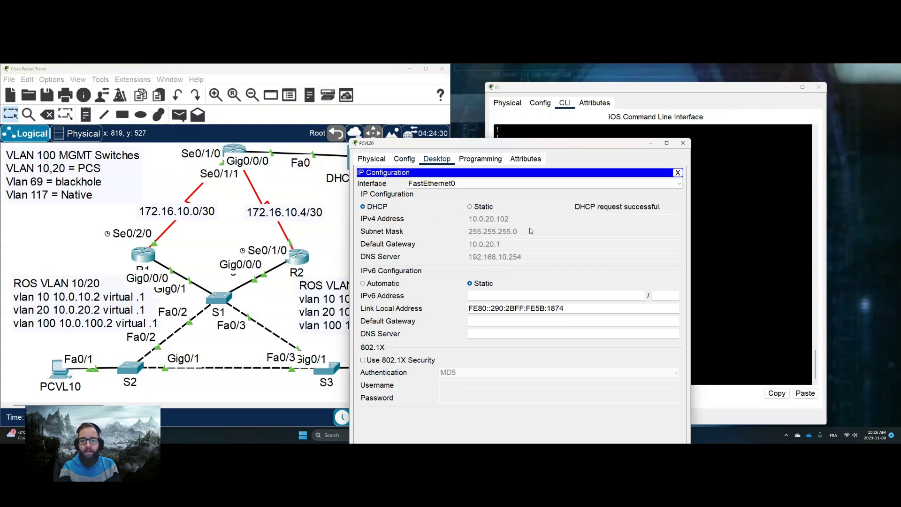
left_click(683, 144)
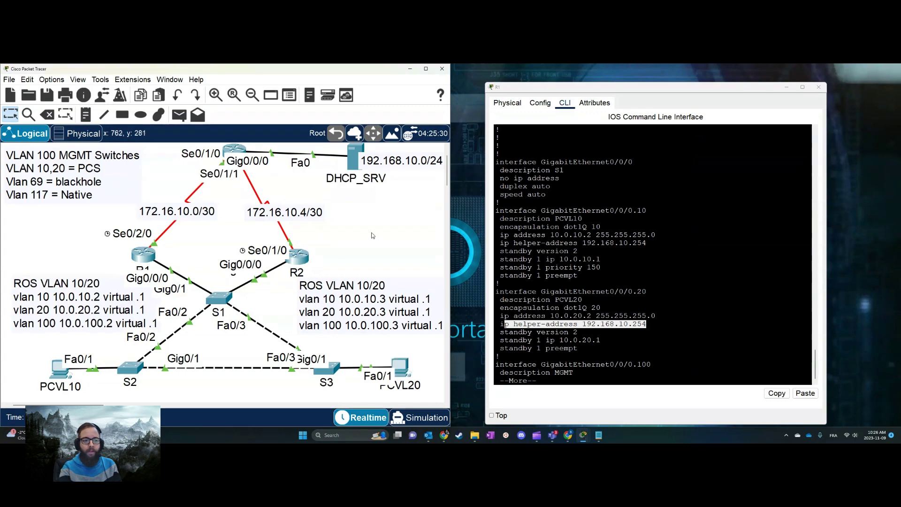
- Look over the DHCP service settings on DHCP_SRV and close the server's window
left_click(355, 157)
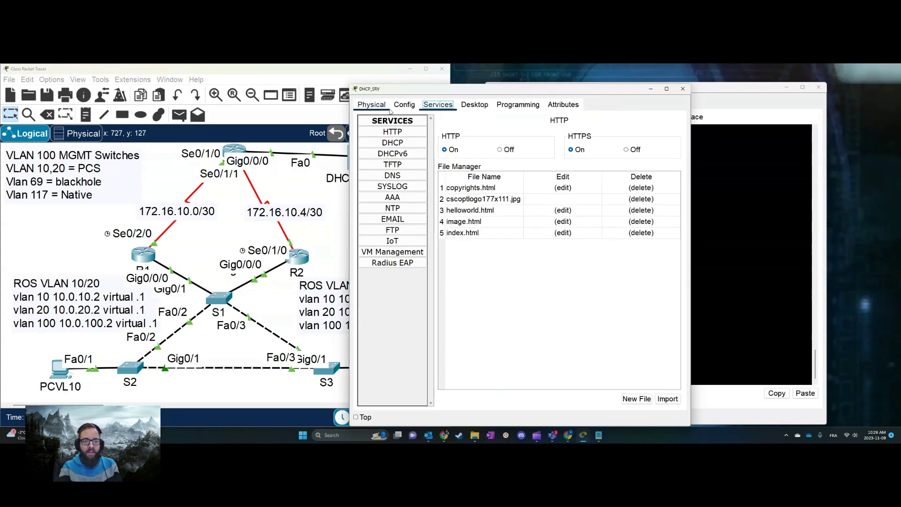
left_click(392, 143)
left_click(683, 88)
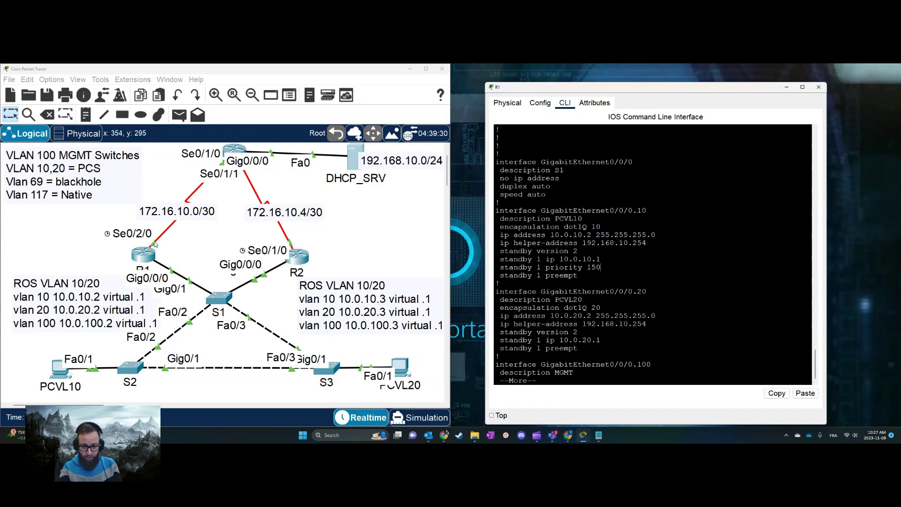
- Open R2's command line and arrange the R1 and R2 windows side by side
left_click(301, 262)
left_click(301, 261)
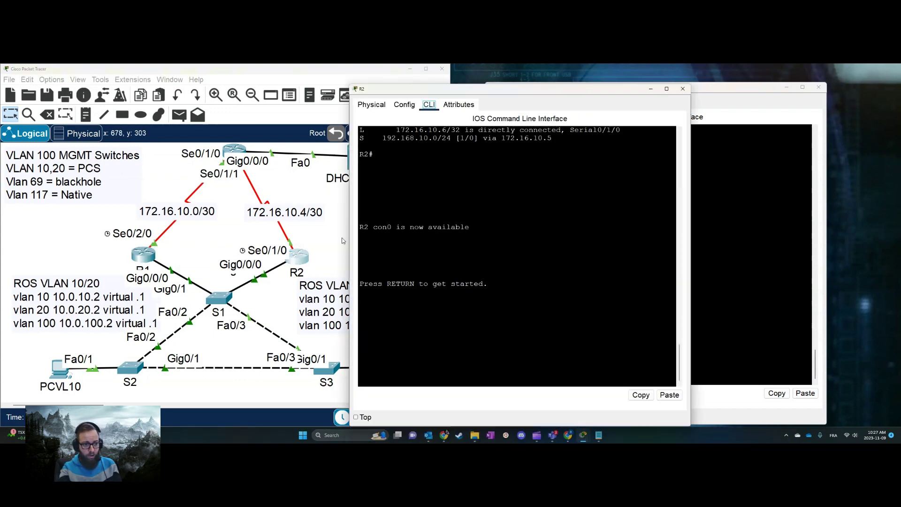
left_click_drag(475, 89, 227, 93)
left_click_drag(552, 90, 146, 142)
left_click_drag(226, 90, 588, 89)
left_click_drag(349, 142, 364, 112)
left_click(550, 268)
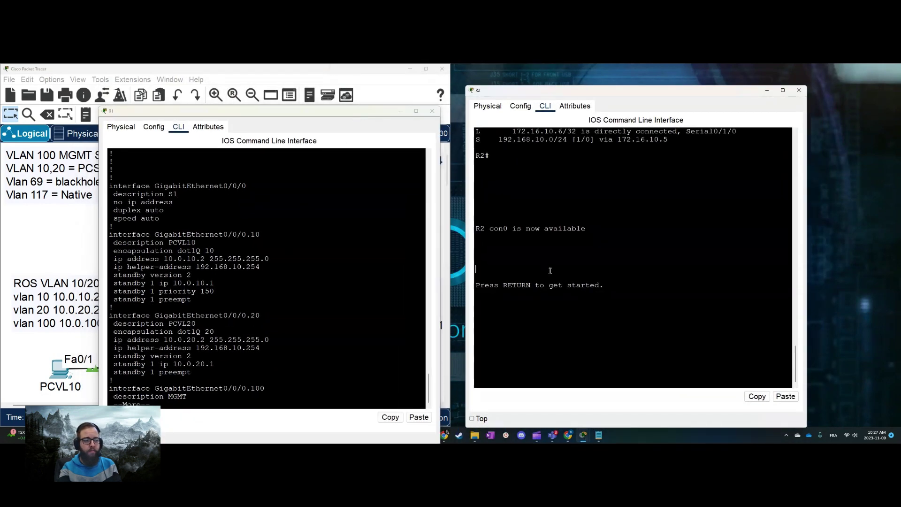
- Start R2's console session and enter privileged EXEC mode
key("Return")
key("Return")
key("Return")
key("Return")
type("en")
key("Return")
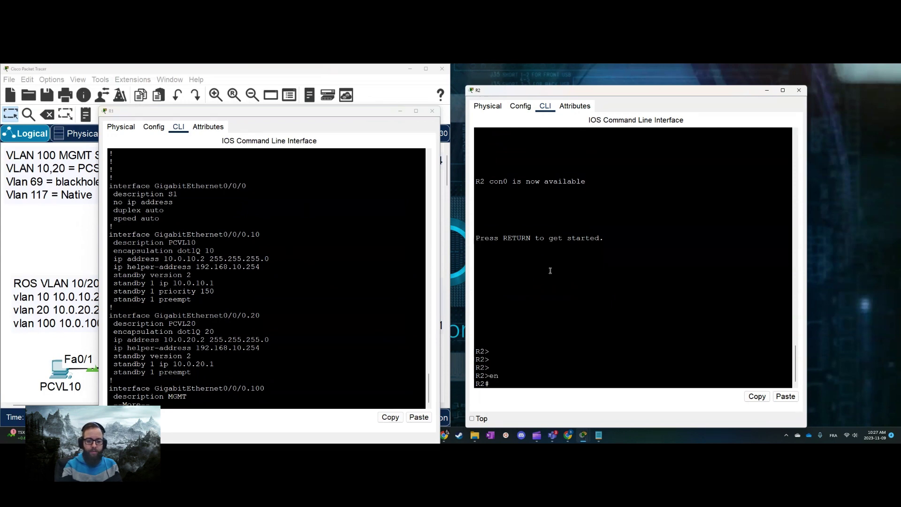
- Show R2's running configuration and bring its VLAN 10, 20 and 100 subinterfaces into view
type("show run")
key("Return")
key("space")
key("space")
key("space")
key("space")
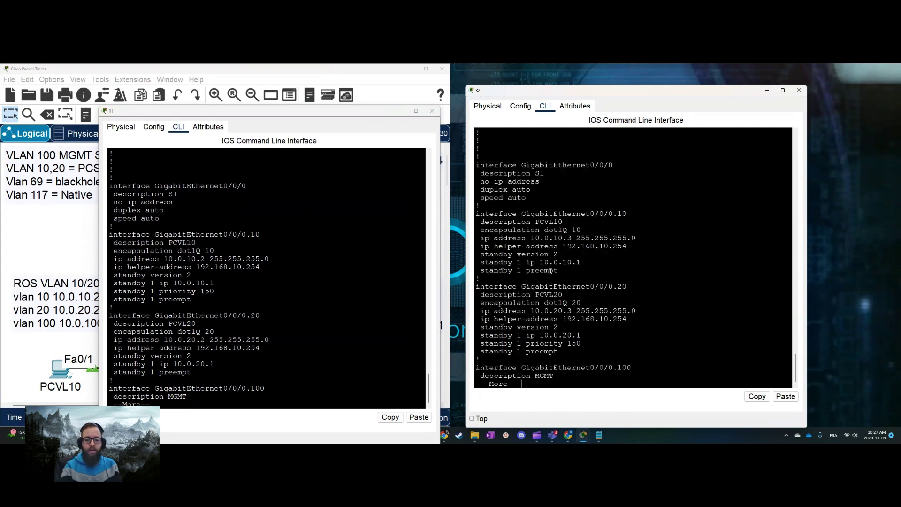
scroll(581, 254, "up", 1)
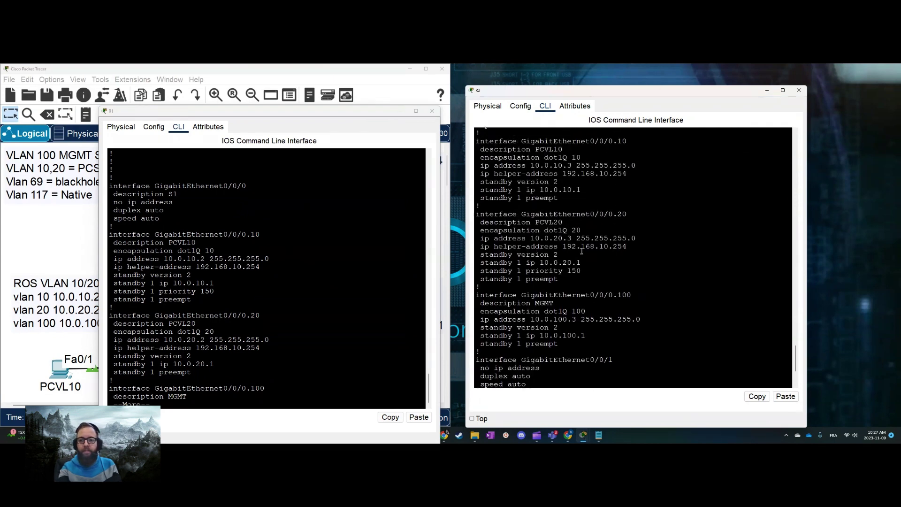
scroll(603, 249, "up", 1)
scroll(603, 249, "down", 1)
- Bring R1's VLAN 10, 20 and 100 subinterface sections into view and line its window up with R2's
left_click(247, 231)
key("space")
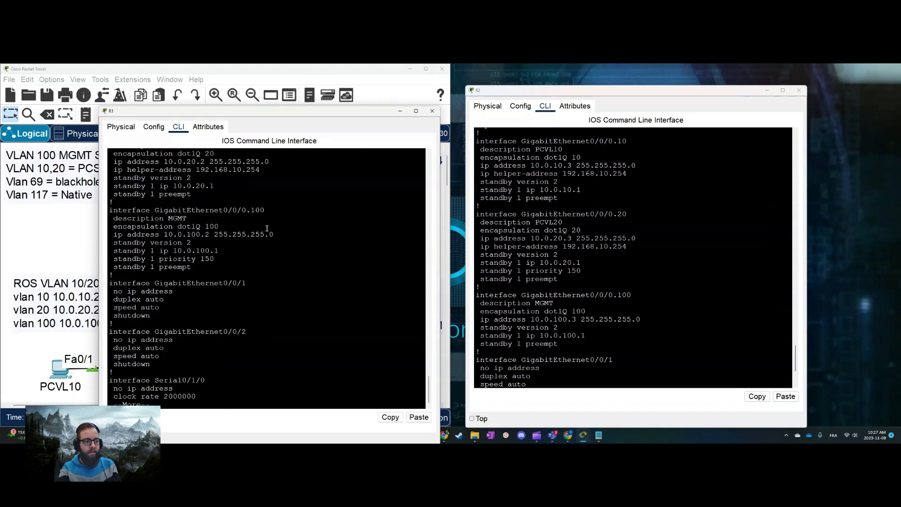
scroll(267, 229, "up", 1)
scroll(272, 229, "up", 4)
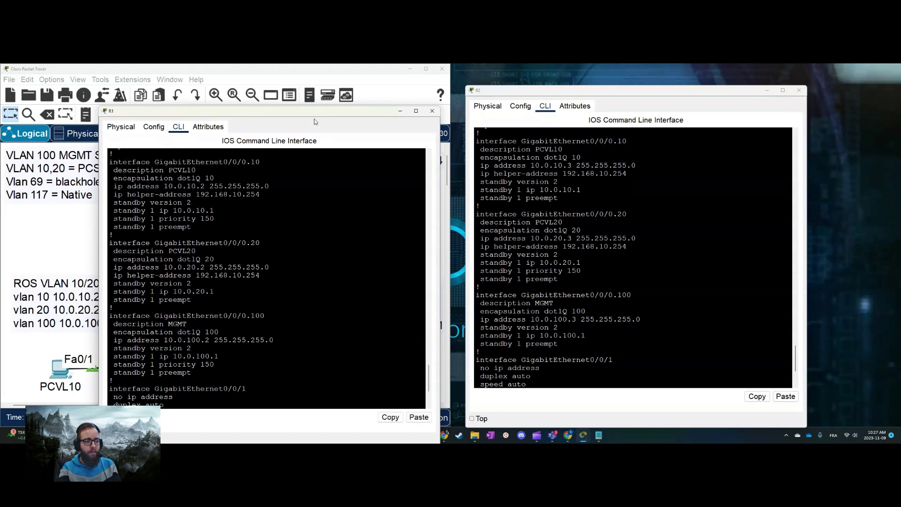
left_click_drag(314, 120, 337, 101)
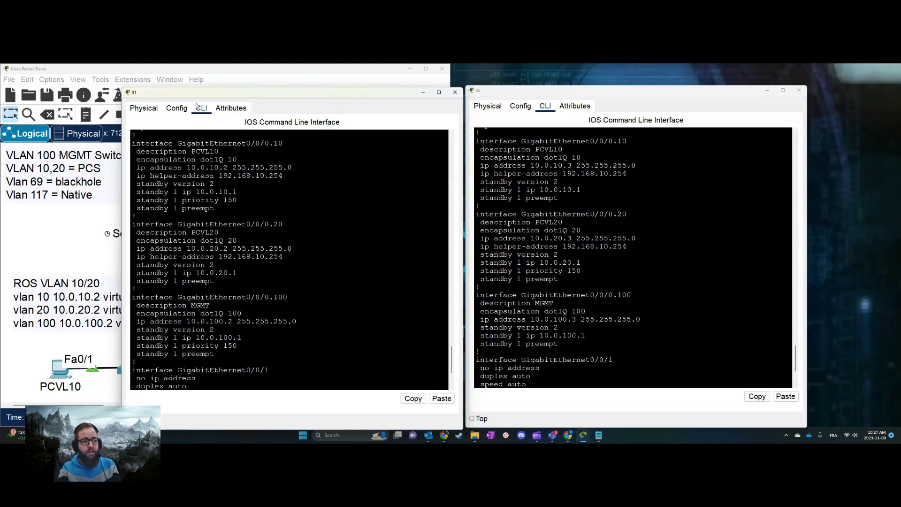
- Examine the description, dot1Q encapsulation and IP address lines of R1's VLAN 10, 20 and 100 subinterfaces
left_click_drag(242, 144, 284, 143)
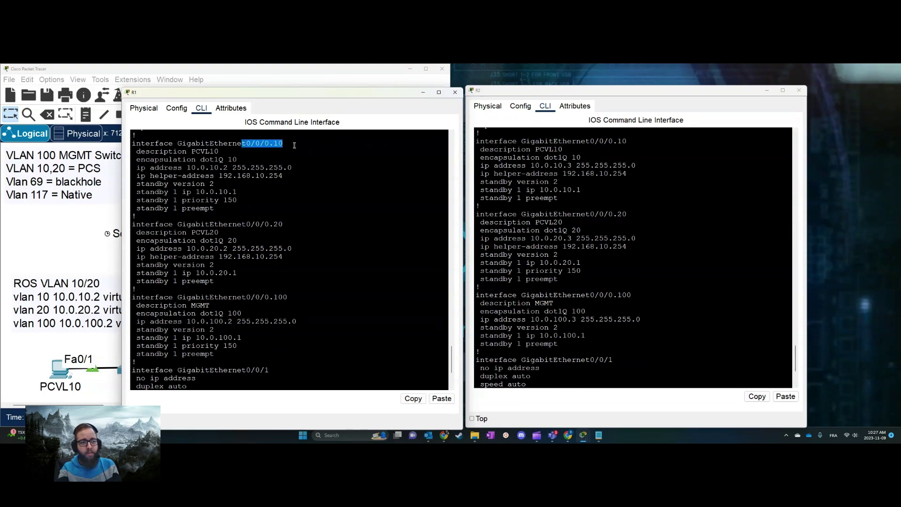
left_click(244, 233)
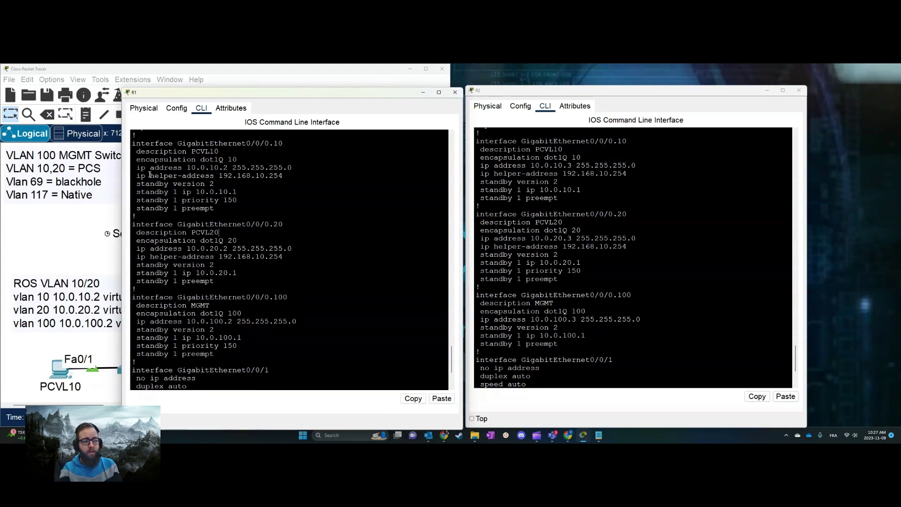
left_click_drag(143, 150, 255, 159)
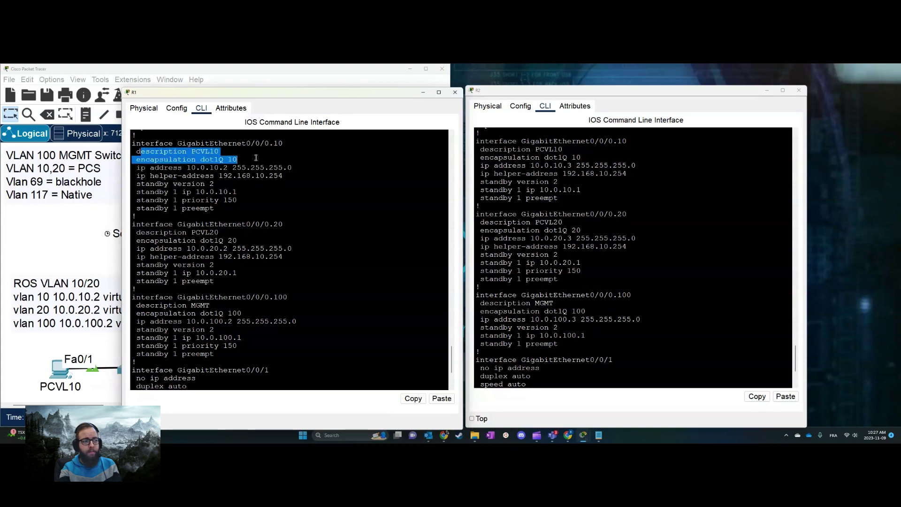
left_click_drag(135, 160, 275, 161)
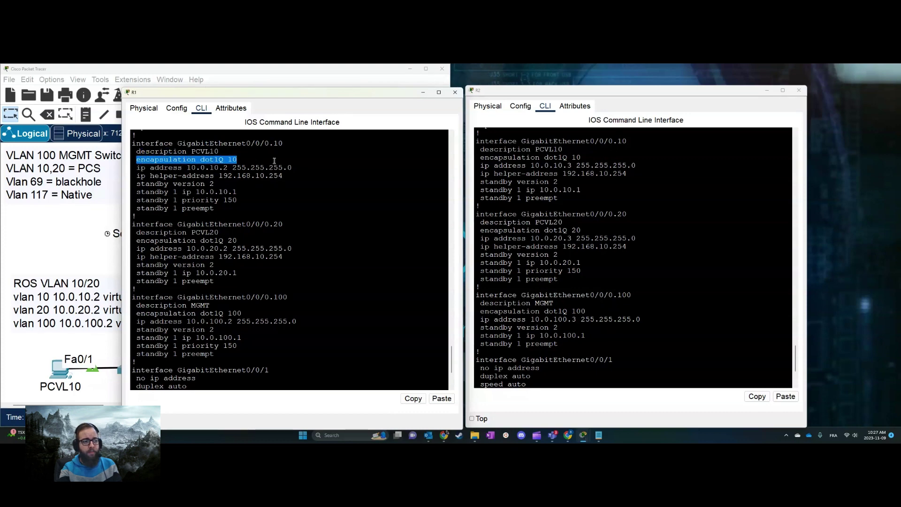
left_click_drag(136, 167, 336, 166)
left_click(188, 168)
left_click_drag(164, 248, 240, 240)
left_click_drag(131, 321, 340, 321)
left_click(340, 322)
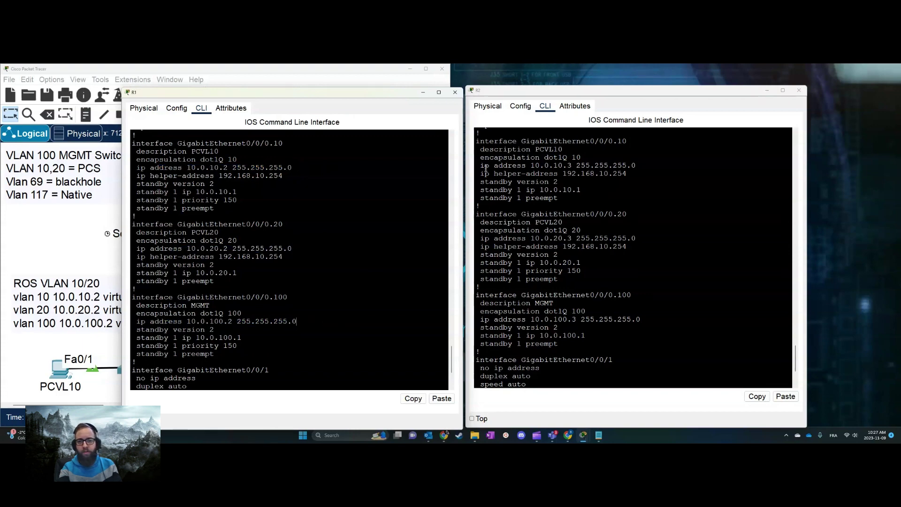
- Examine the IP address lines of R2's VLAN 10, 20 and 100 subinterfaces and the VLAN 100 dot1Q encapsulation
left_click_drag(487, 167, 644, 165)
left_click_drag(547, 237, 608, 230)
left_click_drag(516, 320, 668, 320)
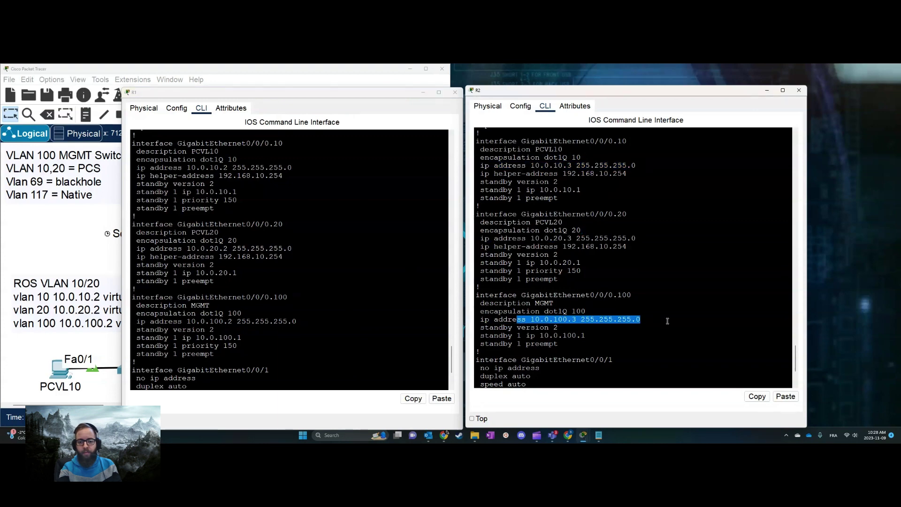
left_click(656, 319)
left_click_drag(606, 316, 511, 314)
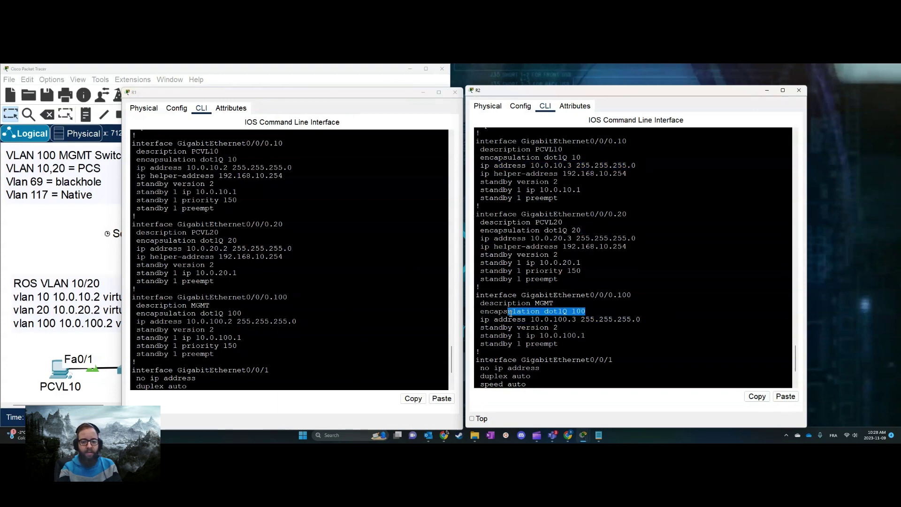
left_click(511, 314)
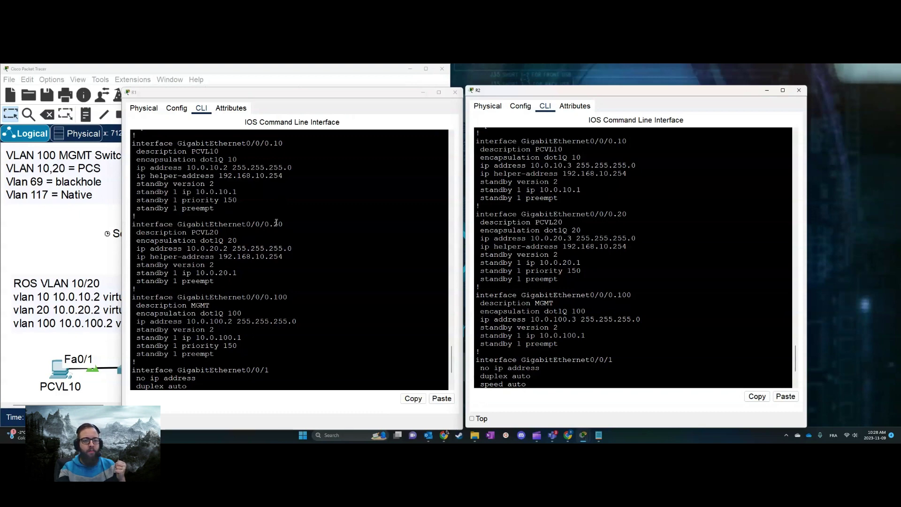
- Check R1's subinterfaces against the topology diagram, then examine the IP address and helper-address lines of its VLAN 10 subinterface
left_click_drag(284, 94, 551, 99)
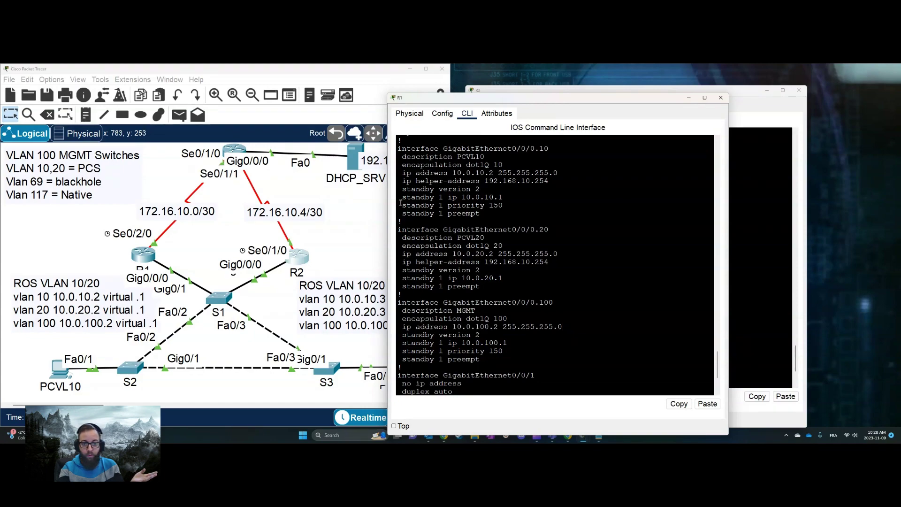
left_click_drag(566, 100, 299, 92)
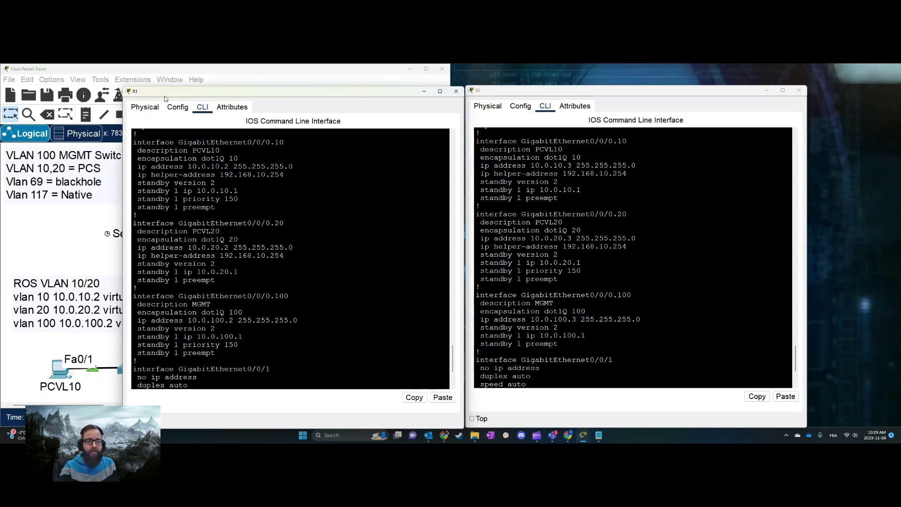
left_click_drag(170, 166, 322, 173)
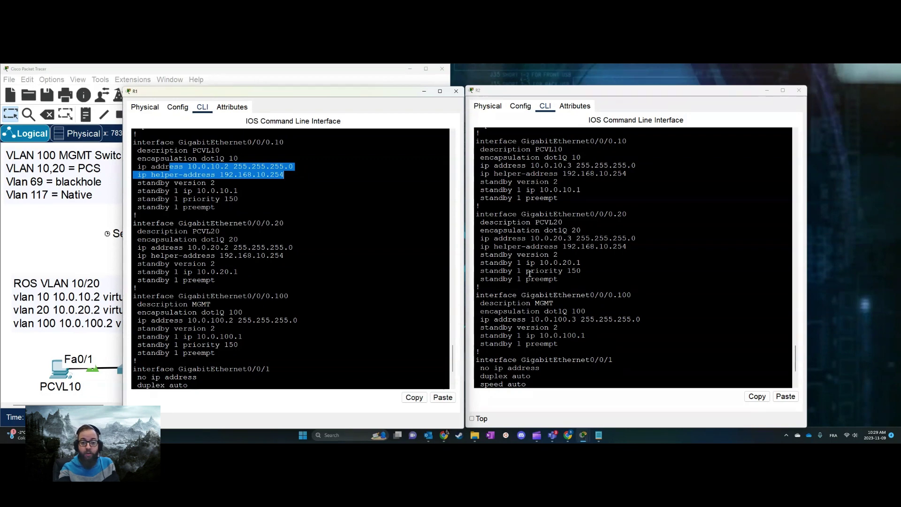
left_click(383, 243)
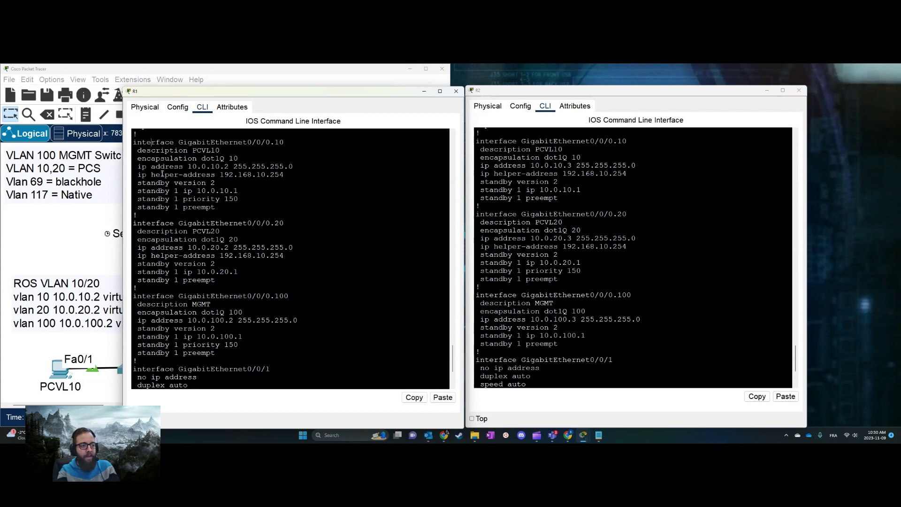
- Examine the standby version lines of R1's VLAN 10, 20 and 100 subinterfaces
left_click_drag(144, 183, 247, 179)
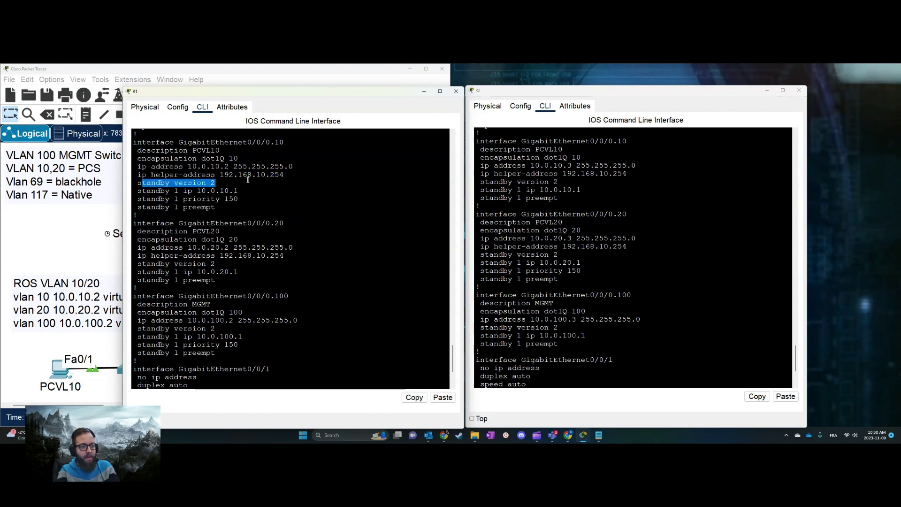
left_click_drag(141, 263, 243, 263)
left_click_drag(134, 330, 254, 331)
left_click(254, 331)
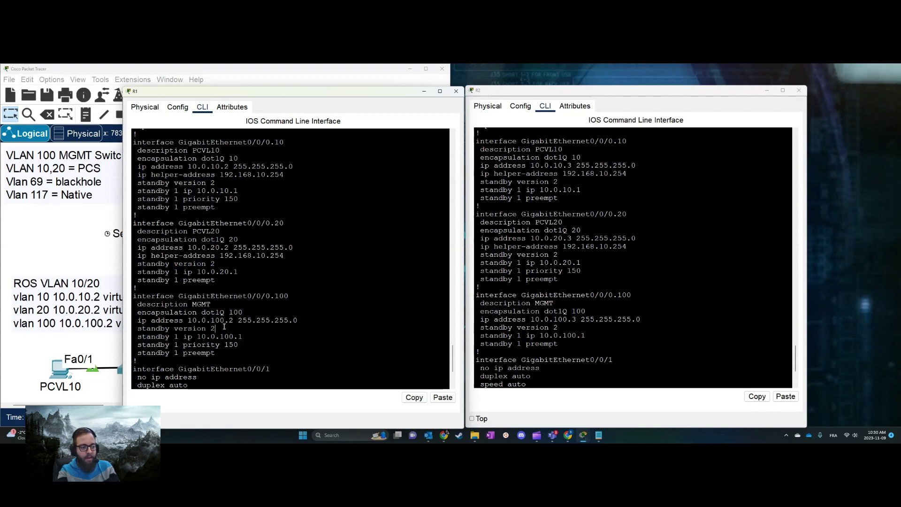
- Examine the HSRP virtual IP lines of R1's VLAN 10, 20 and 100 subinterfaces
left_click_drag(160, 191, 244, 192)
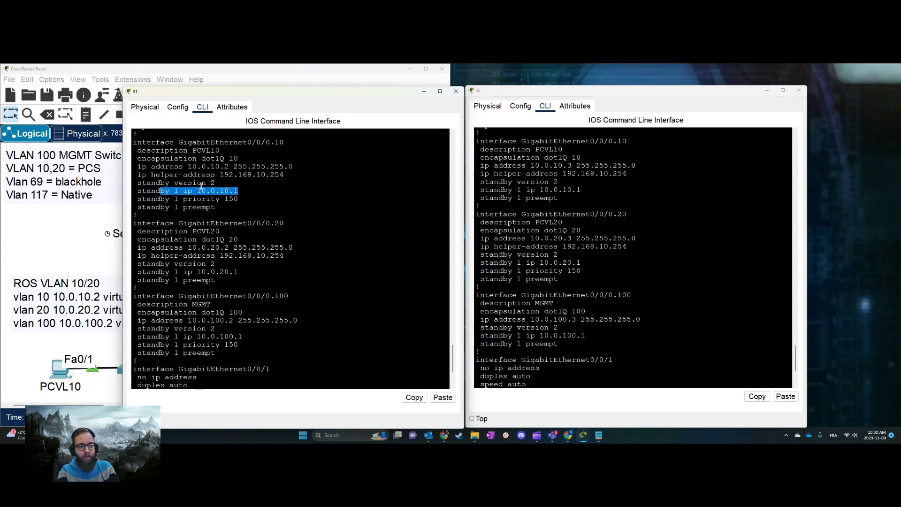
left_click(227, 191)
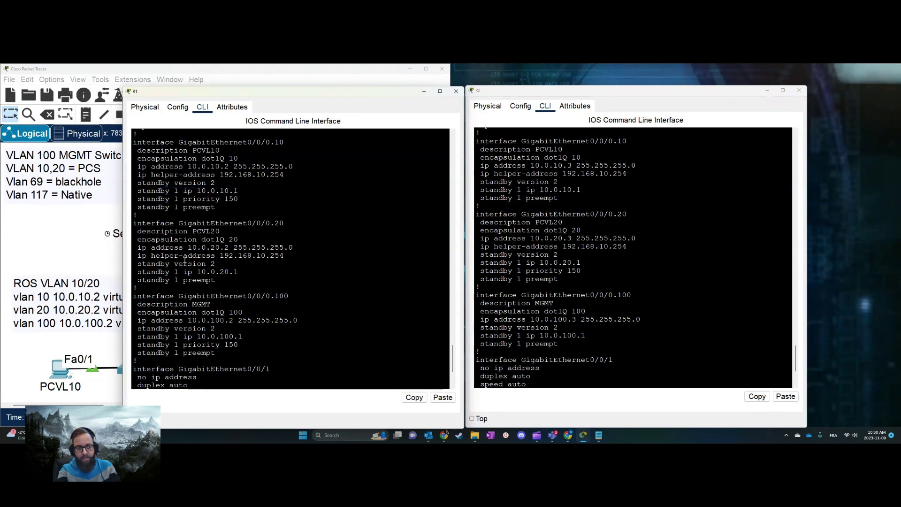
left_click_drag(183, 272, 256, 271)
left_click_drag(191, 337, 243, 337)
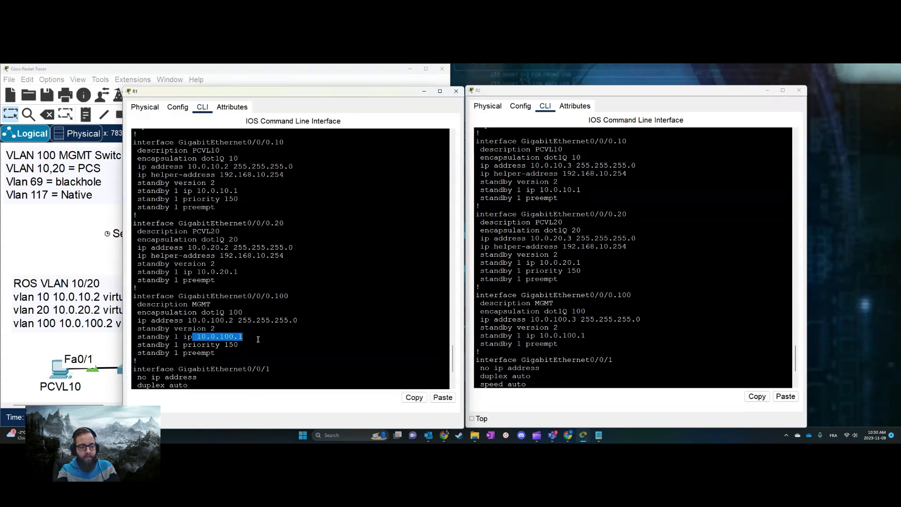
- Compare the HSRP virtual IP lines of R2's VLAN 10, 20 and 100 subinterfaces with those of R1
left_click(541, 192)
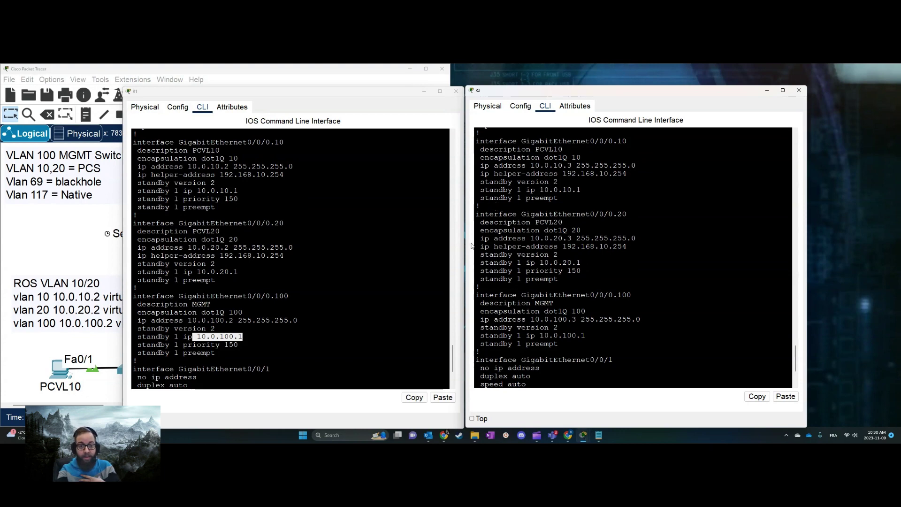
left_click_drag(514, 190, 605, 191)
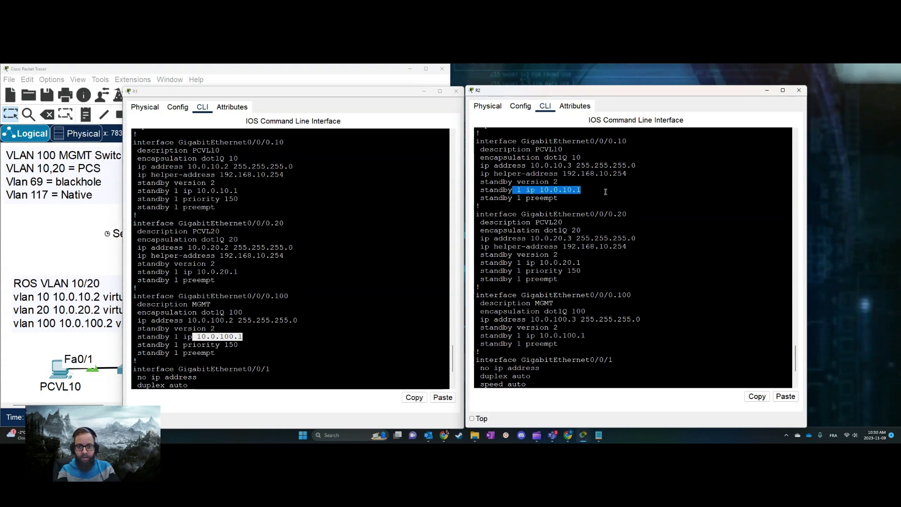
left_click_drag(513, 263, 584, 264)
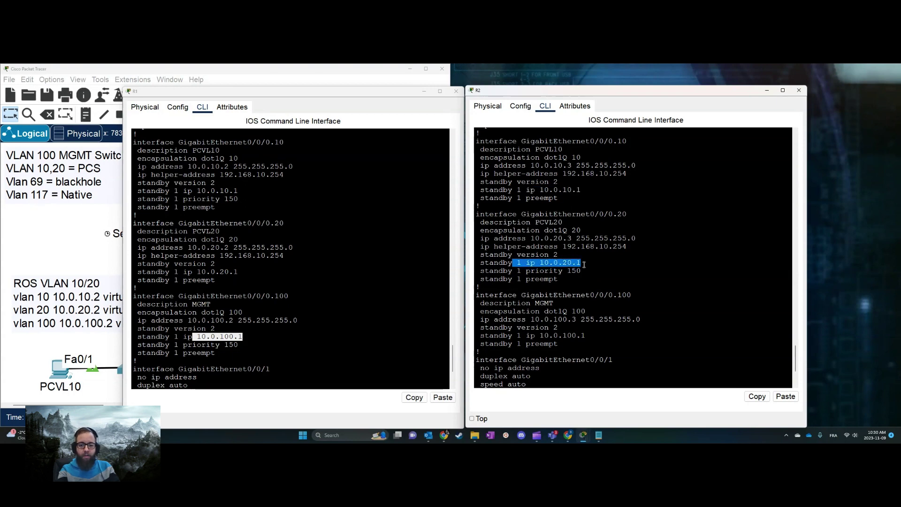
left_click_drag(521, 336, 607, 335)
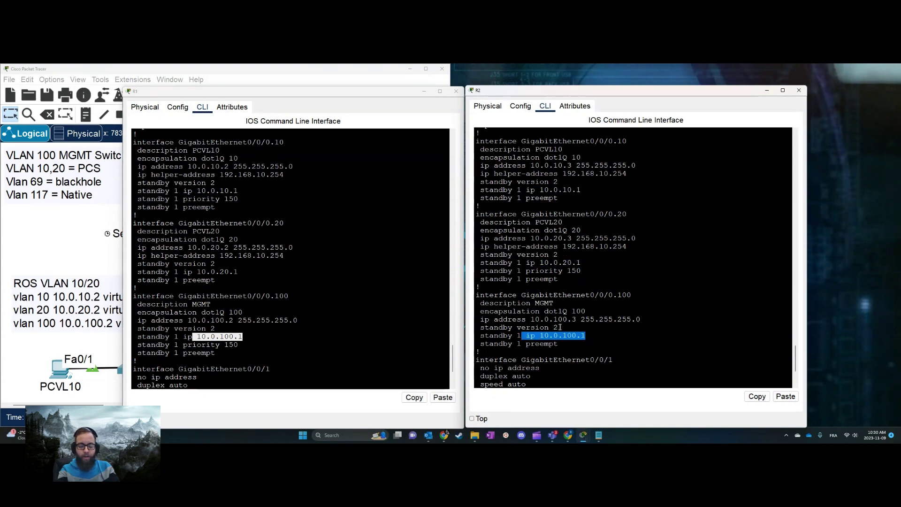
left_click(612, 340)
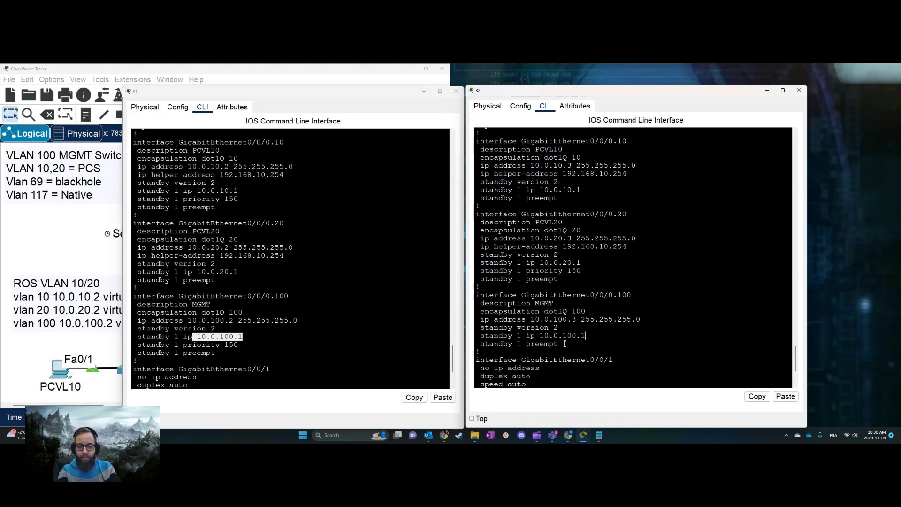
left_click(340, 320)
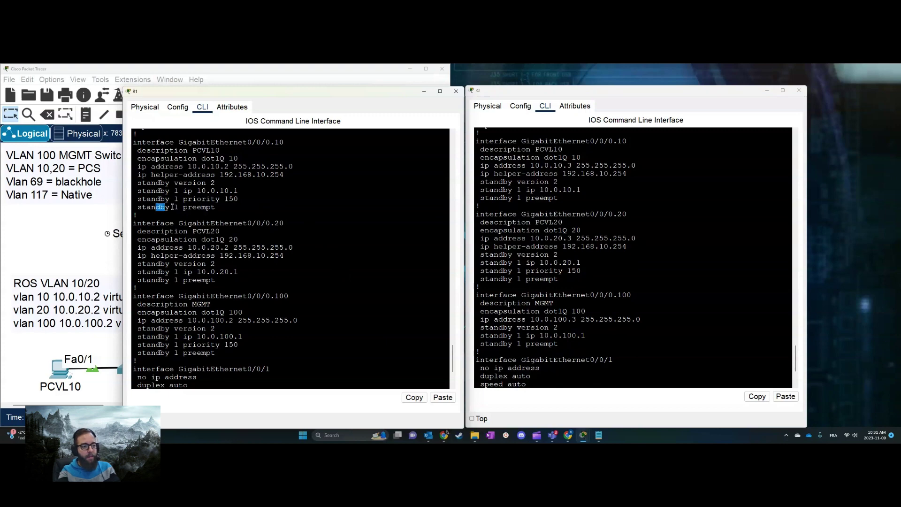
- Examine the standby preempt line of R1's VLAN 10 subinterface and uncover the topology diagram to trace the failover paths
left_click_drag(157, 207, 243, 209)
left_click_drag(383, 93, 655, 94)
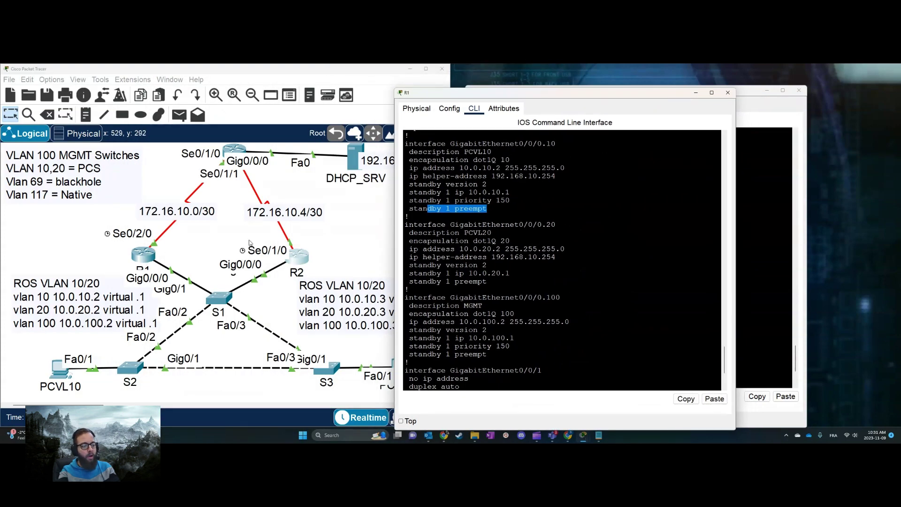
left_click(177, 259)
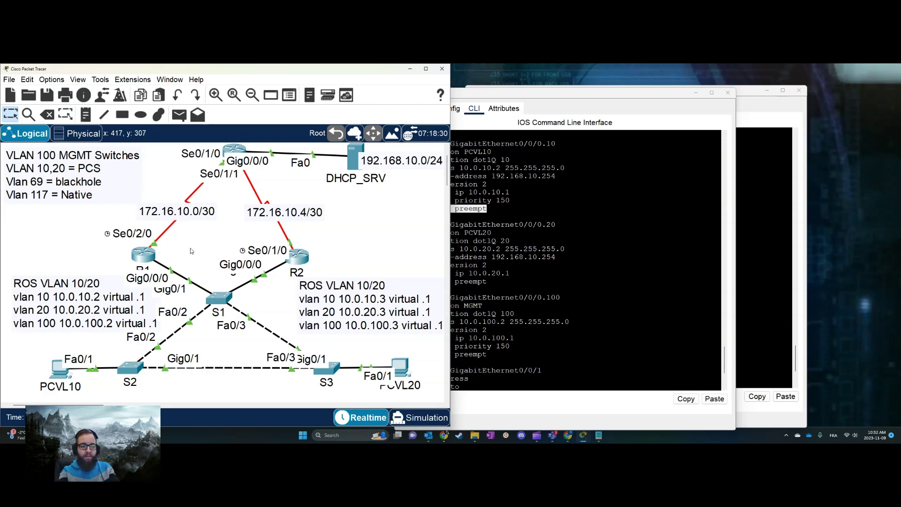
left_click(555, 280)
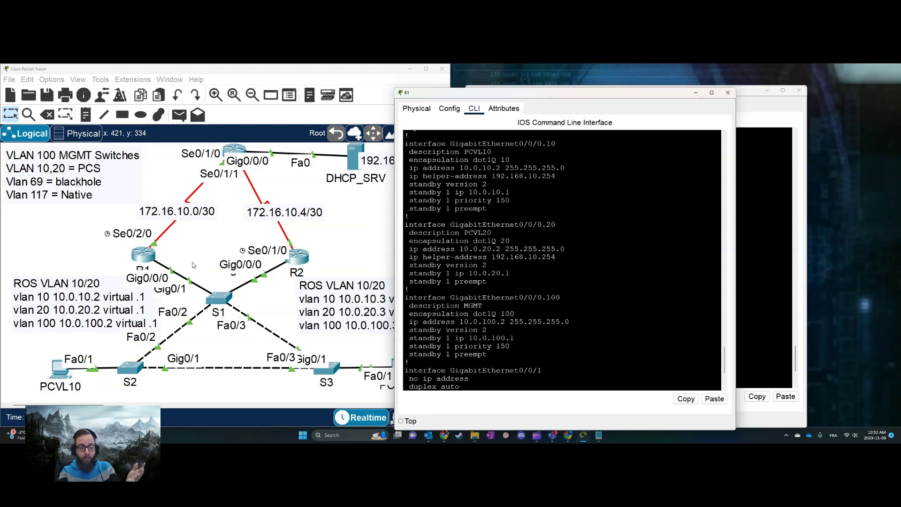
left_click(196, 262)
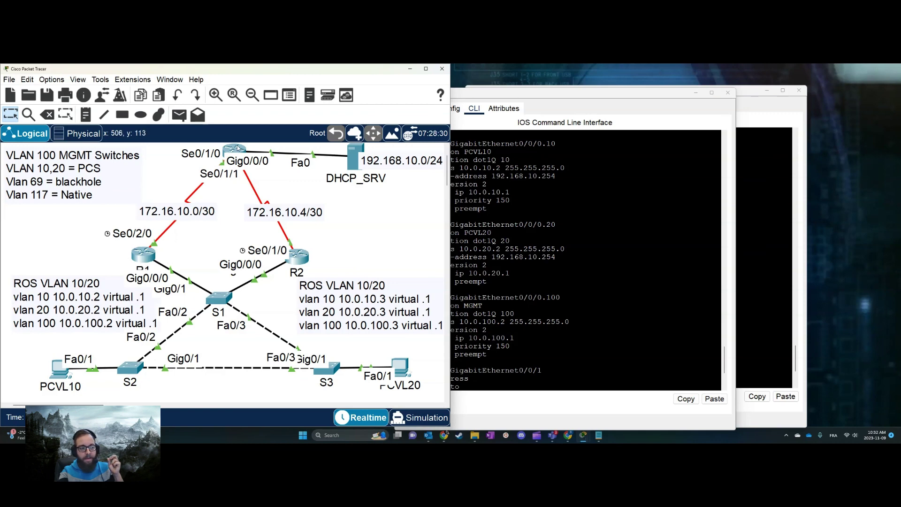
- Open the ISP router's command line, start its console session and enter privileged EXEC mode
left_click(235, 151)
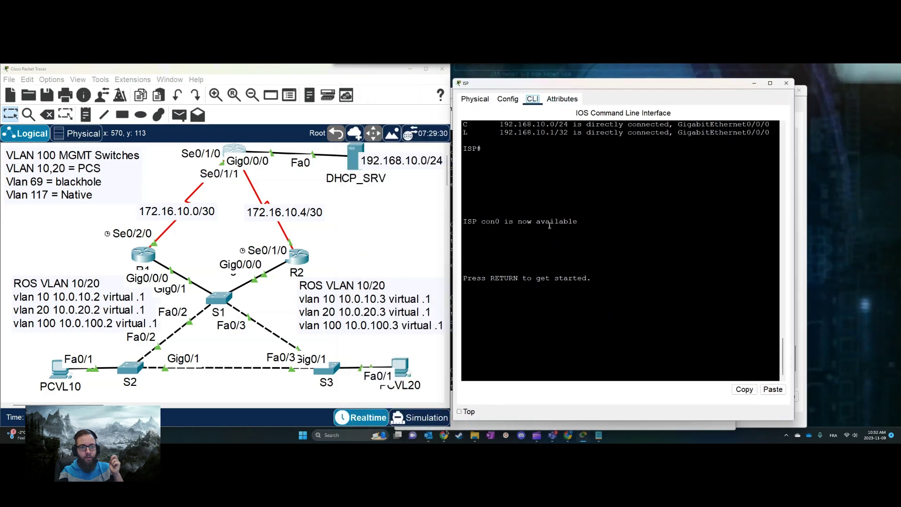
key("Return")
key("Return")
key("Return")
type("en")
key("Return")
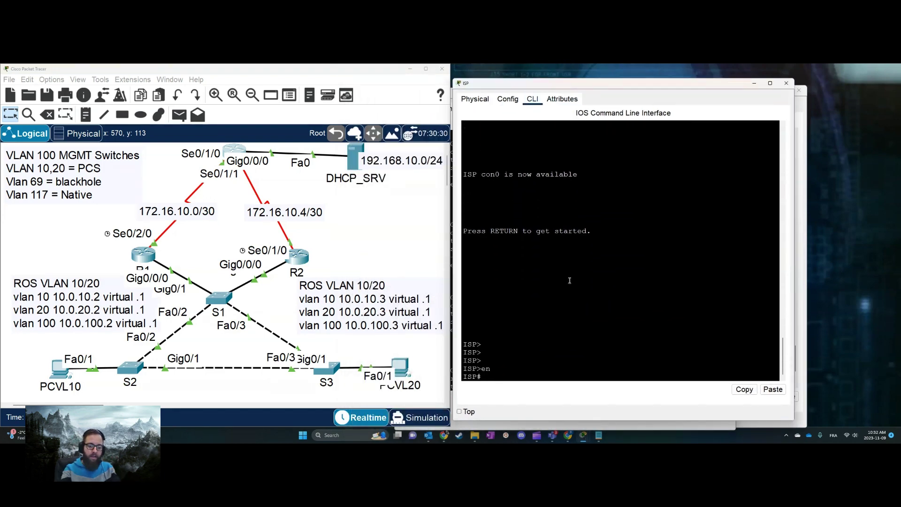
- Show the ISP router's IP routing table and examine the static routes to the 10.0.10.0/24 and 10.0.20.0/24 networks
type("show ip route")
key("Return")
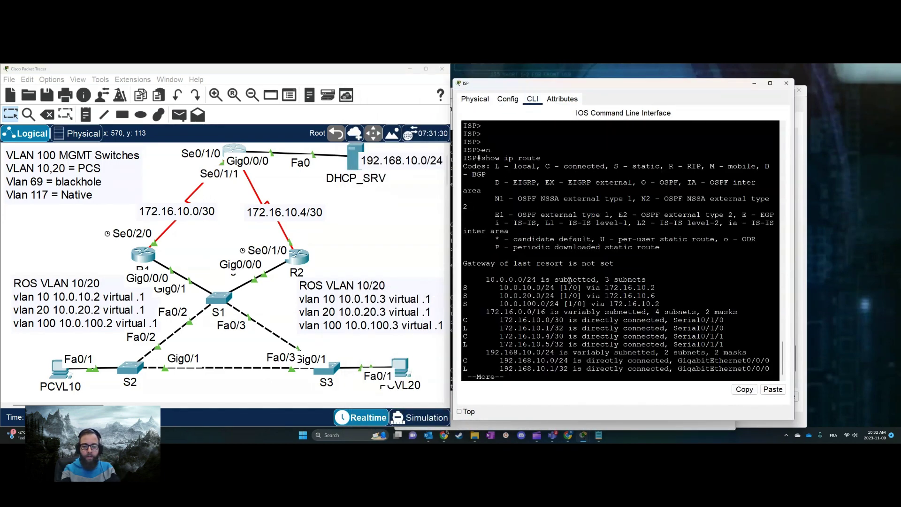
key("space")
left_click_drag(463, 280, 656, 281)
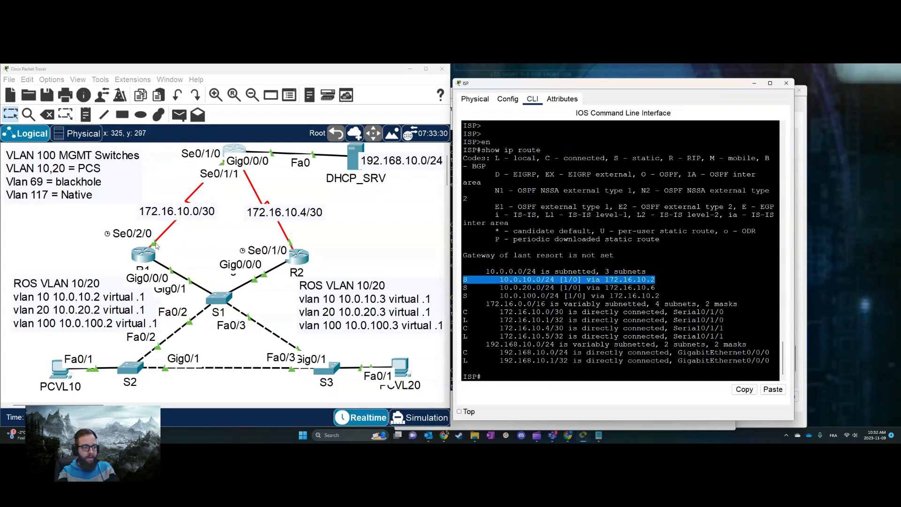
left_click_drag(473, 288, 664, 287)
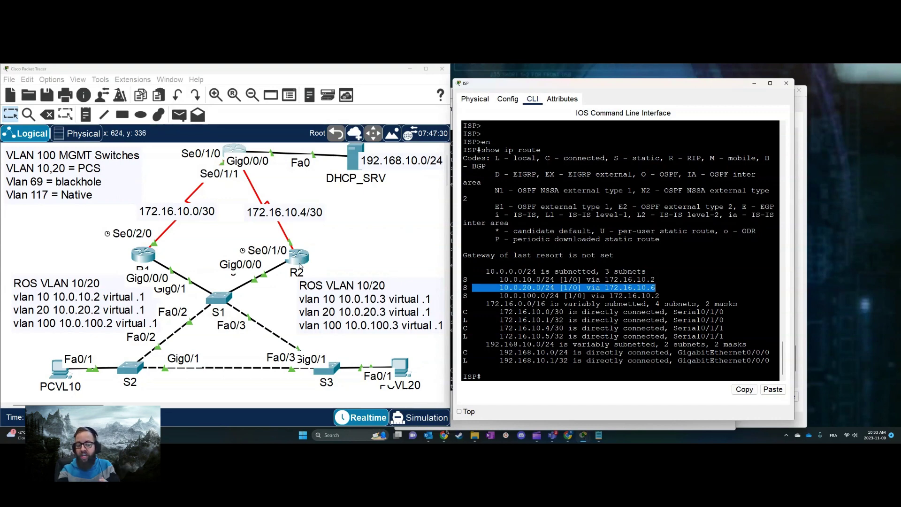
left_click(665, 275)
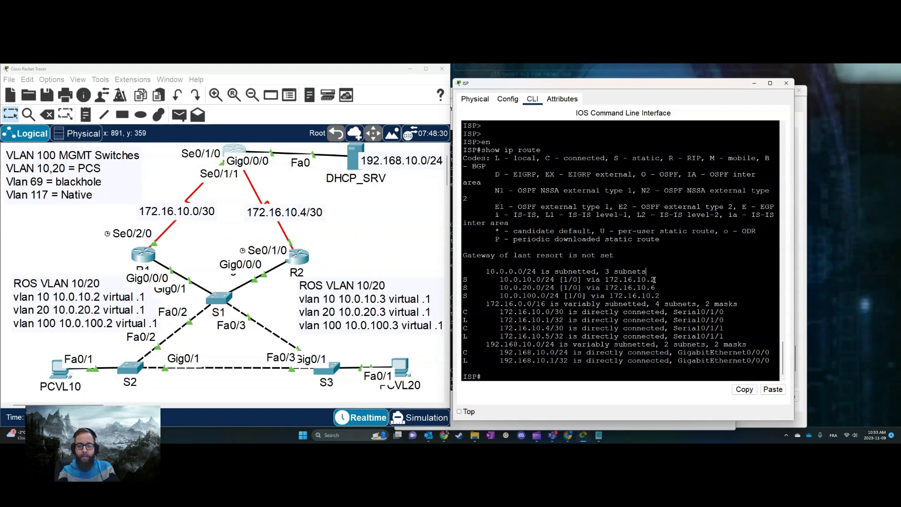
- List the ISP router's configured static routes with "show run | inc ip route"
type("en")
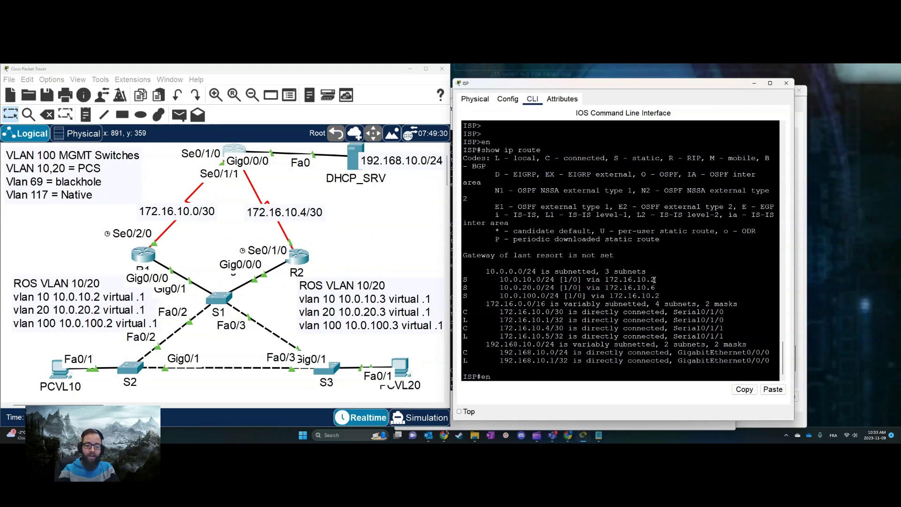
key("BackSpace")
key("BackSpace")
type("show ru")
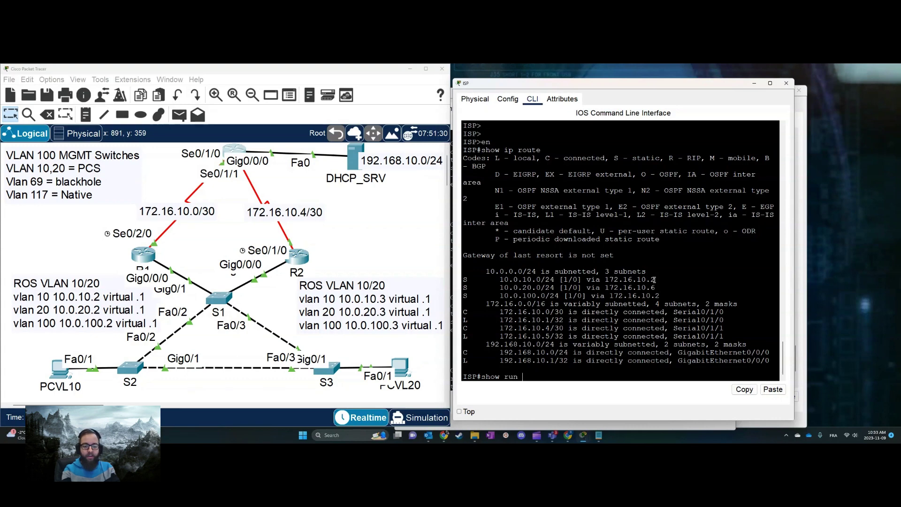
type("n ./")
key("BackSpace")
key("BackSpace")
type("| iun")
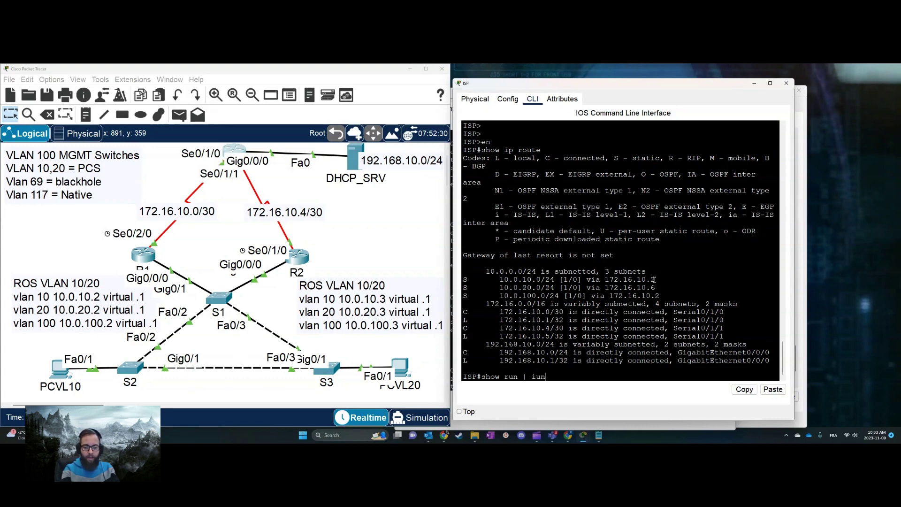
key("BackSpace")
key("BackSpace")
type("mc")
key("BackSpace")
key("BackSpace")
type("nc ip route")
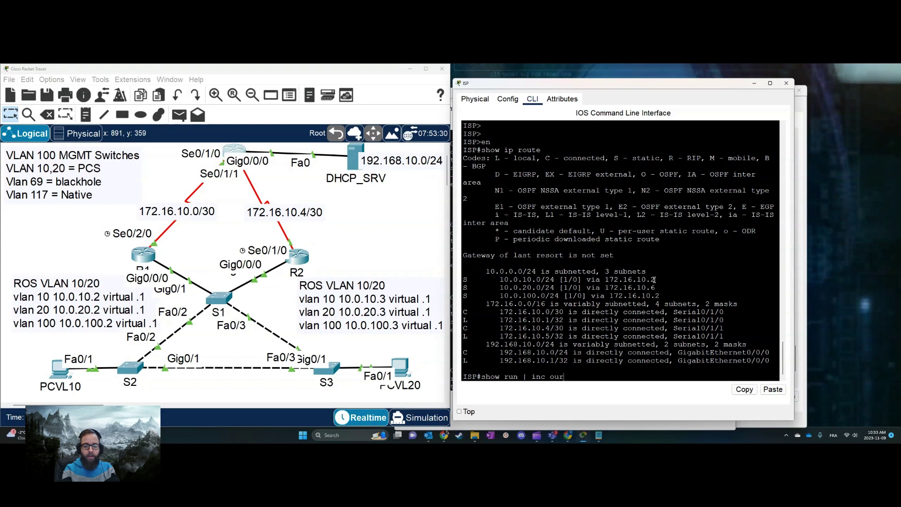
key("Return")
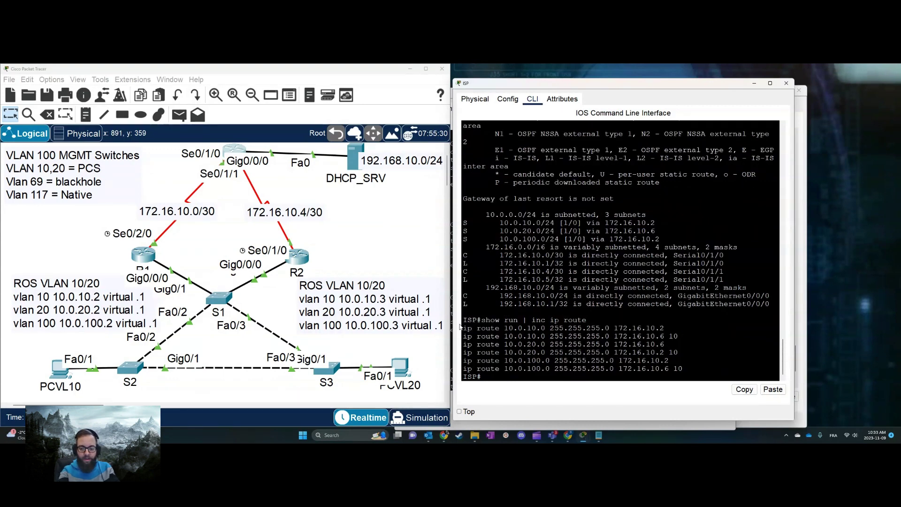
- Examine ISP's primary and backup static route pairs for the 10.0.10.0, 10.0.20.0 and 10.0.100.0 networks against the topology diagram
left_click_drag(464, 328, 697, 340)
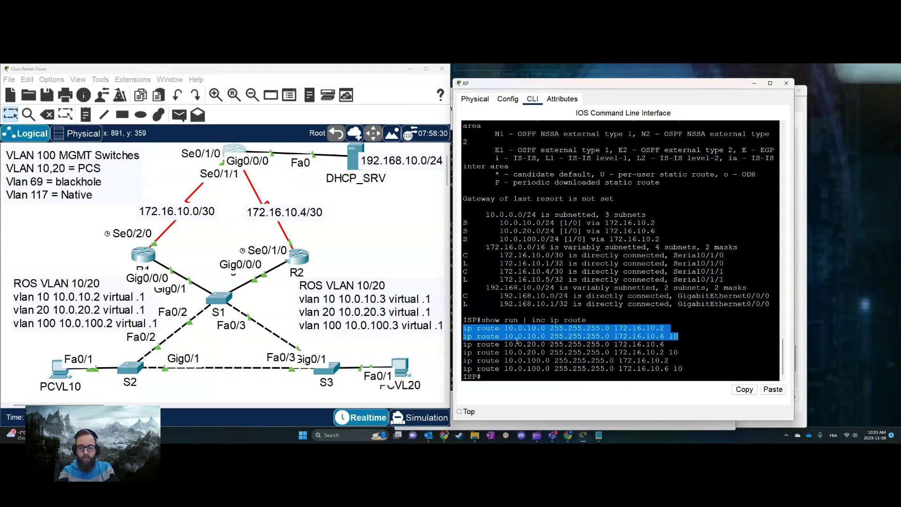
left_click_drag(468, 344, 679, 353)
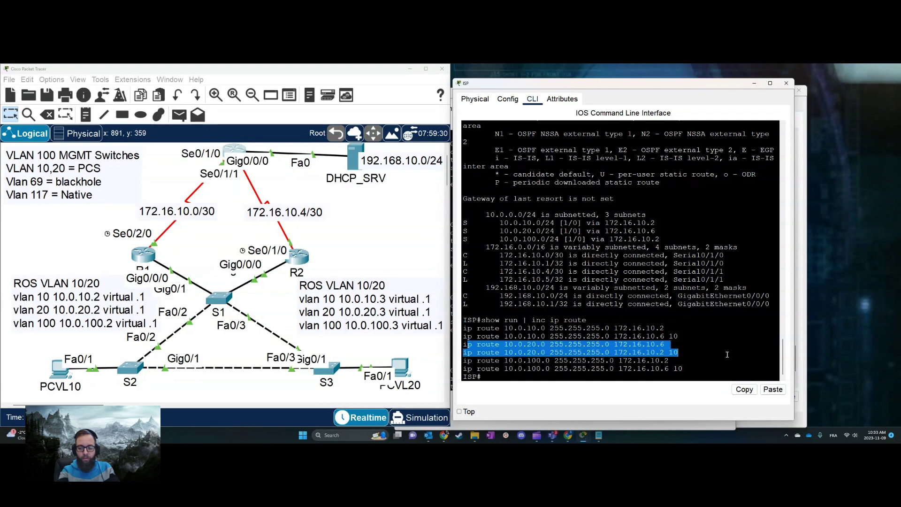
left_click_drag(465, 359, 702, 372)
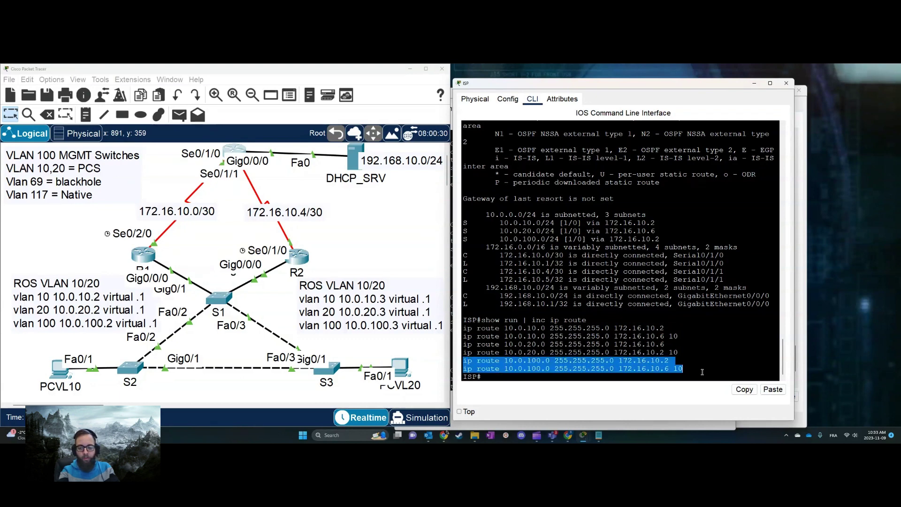
left_click_drag(465, 344, 704, 355)
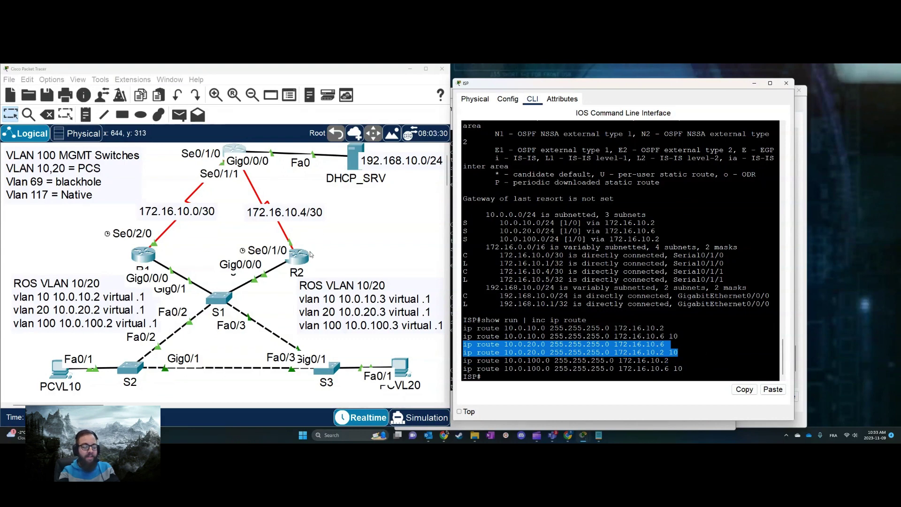
left_click(374, 247)
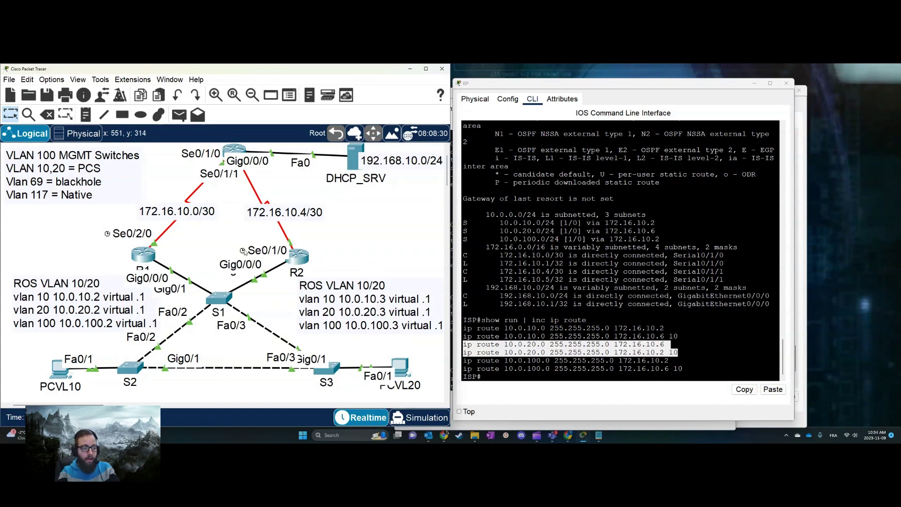
- Open router R1's command line and display its HSRP summary with "show standby brief"
left_click(143, 255)
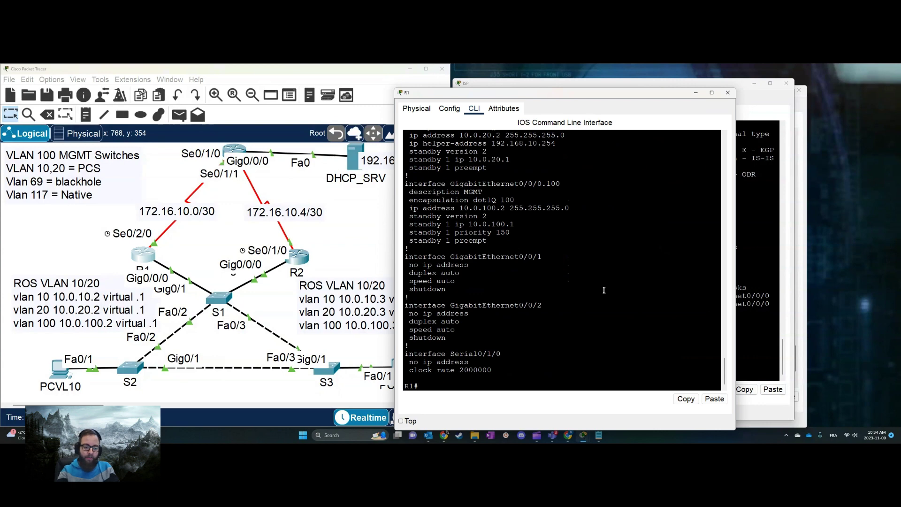
key("Return")
type("show sta")
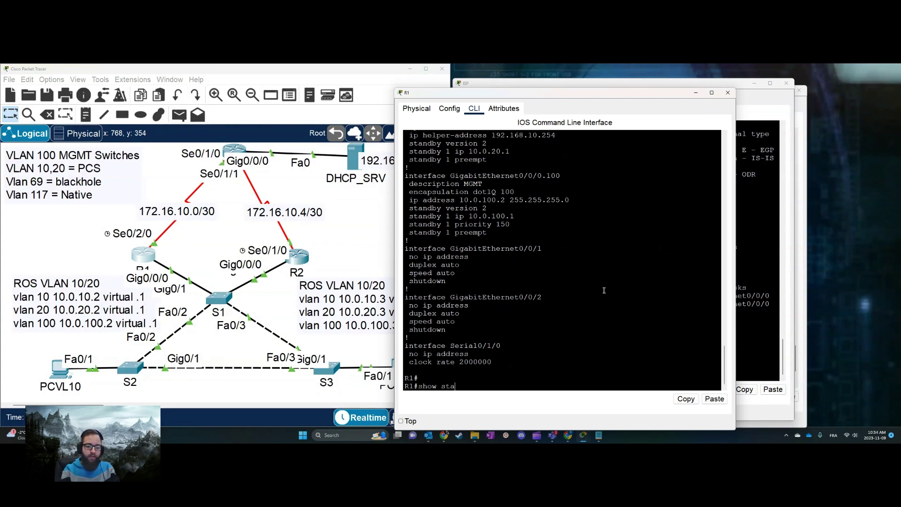
type("nd")
key("Tab")
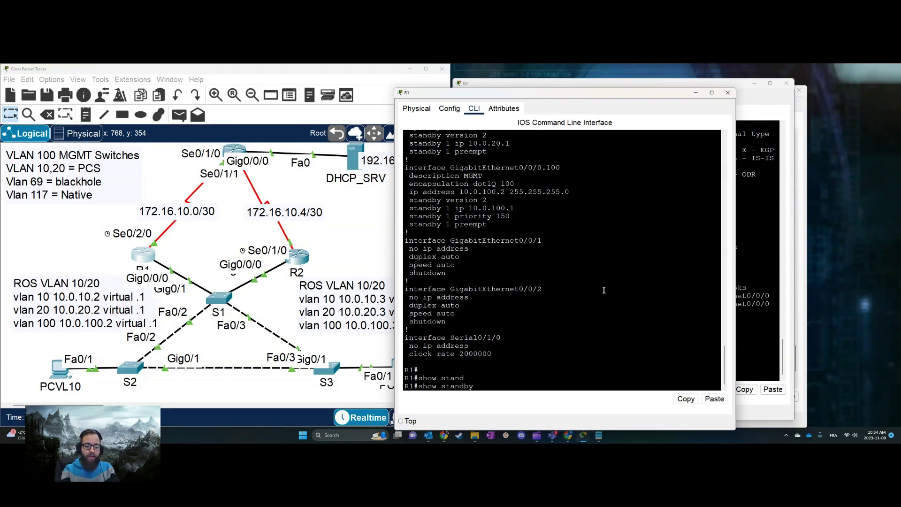
type("br")
key("Tab")
key("Return")
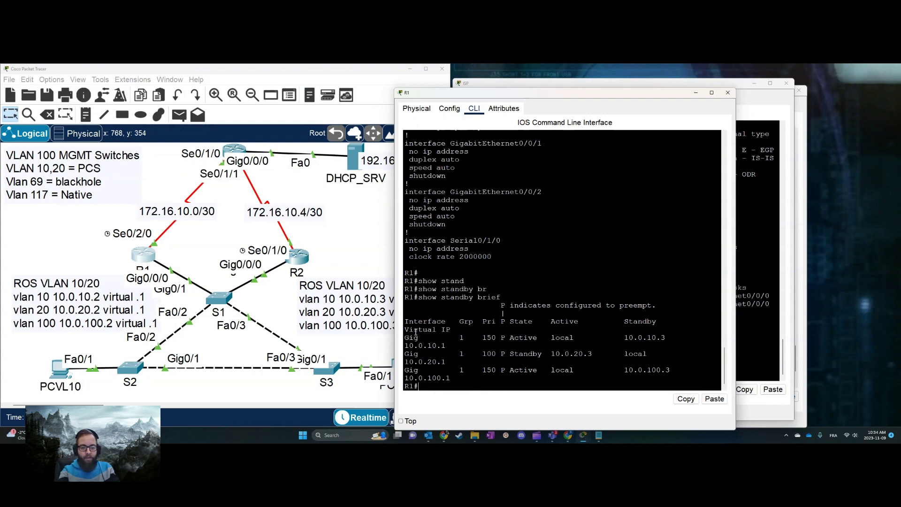
- Examine the active and standby routers for each VLAN's virtual IP in R1's HSRP summary, and close R1's window
left_click_drag(413, 338, 474, 346)
left_click_drag(413, 371, 631, 385)
left_click_drag(625, 338, 696, 338)
left_click_drag(638, 370, 697, 371)
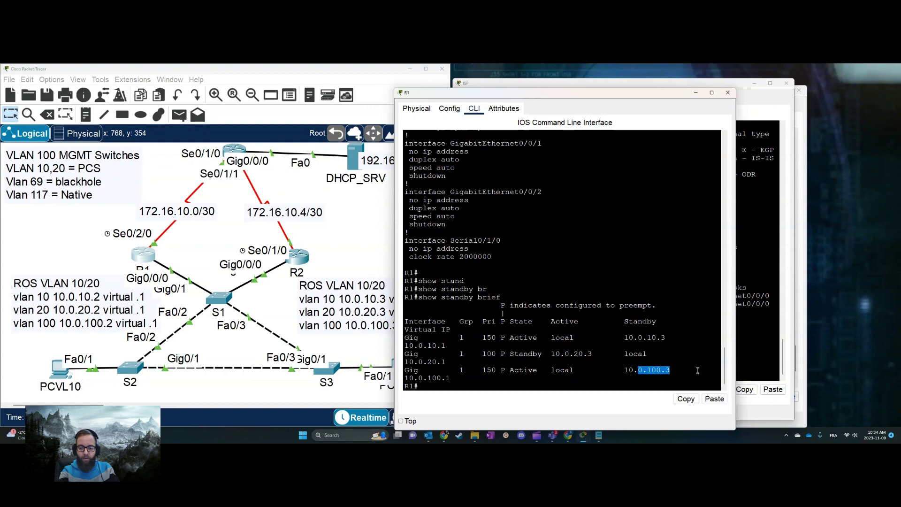
left_click(680, 370)
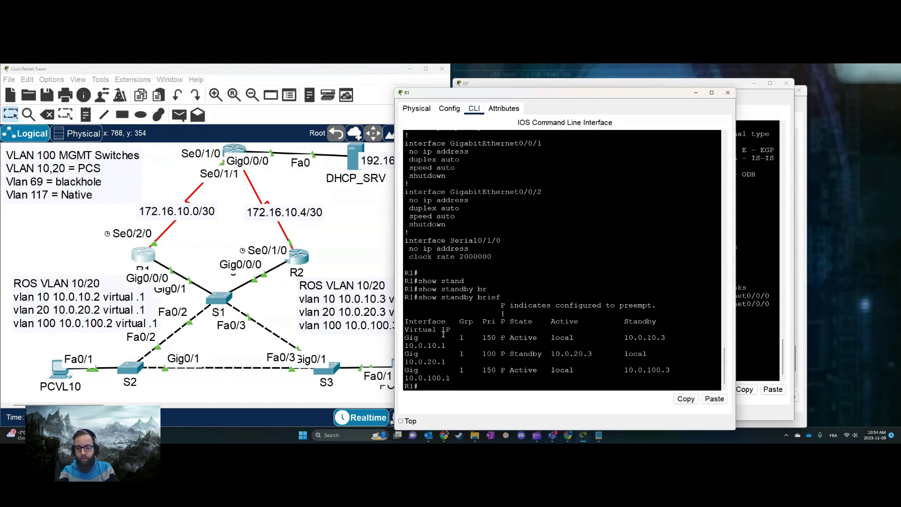
left_click_drag(422, 359, 594, 355)
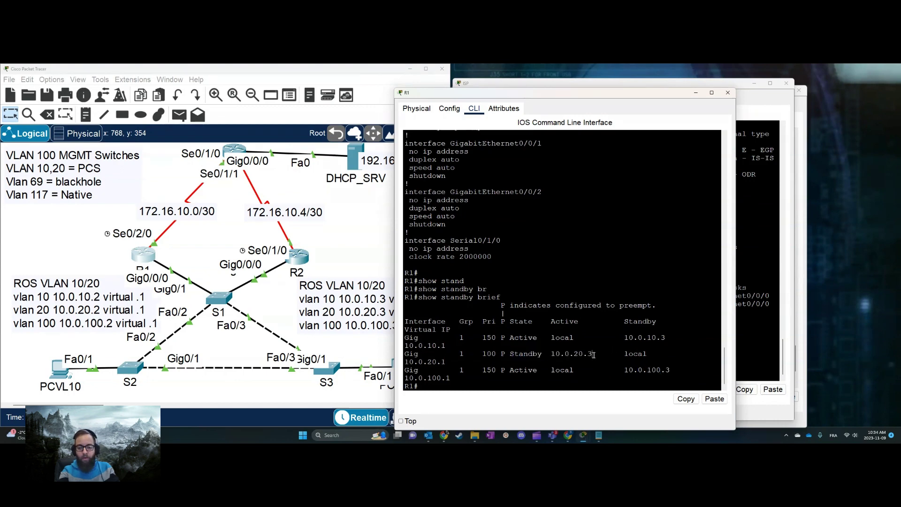
left_click(728, 93)
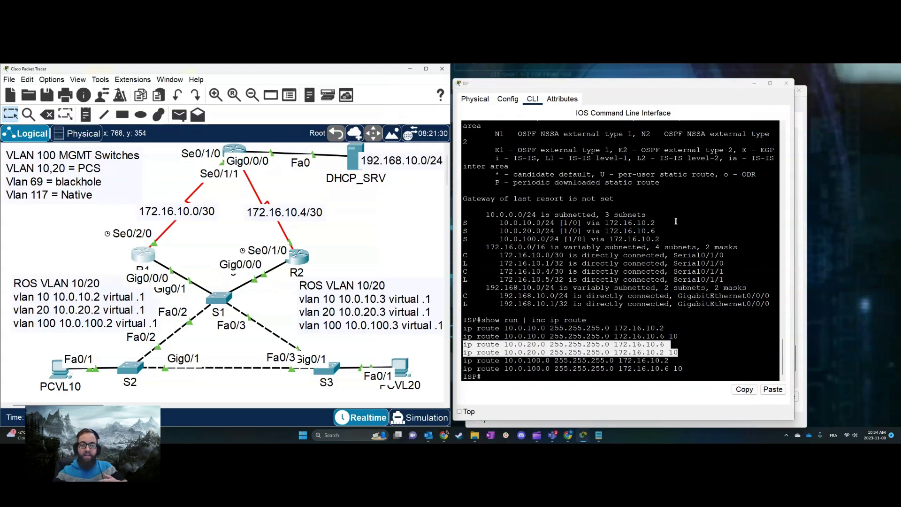